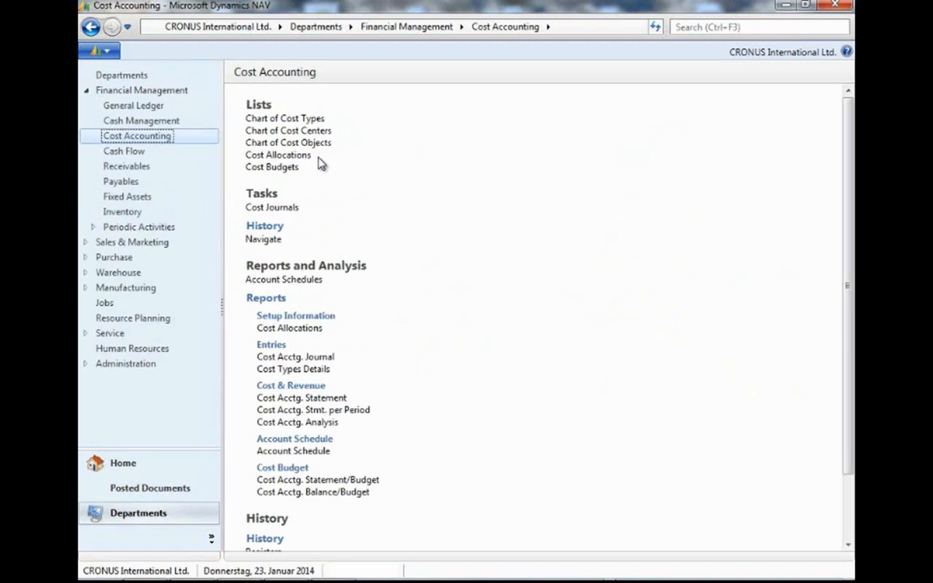
Open the chart of cost types and browse the cost types, their G/L account ranges and cost center columns.
left_click(314, 121)
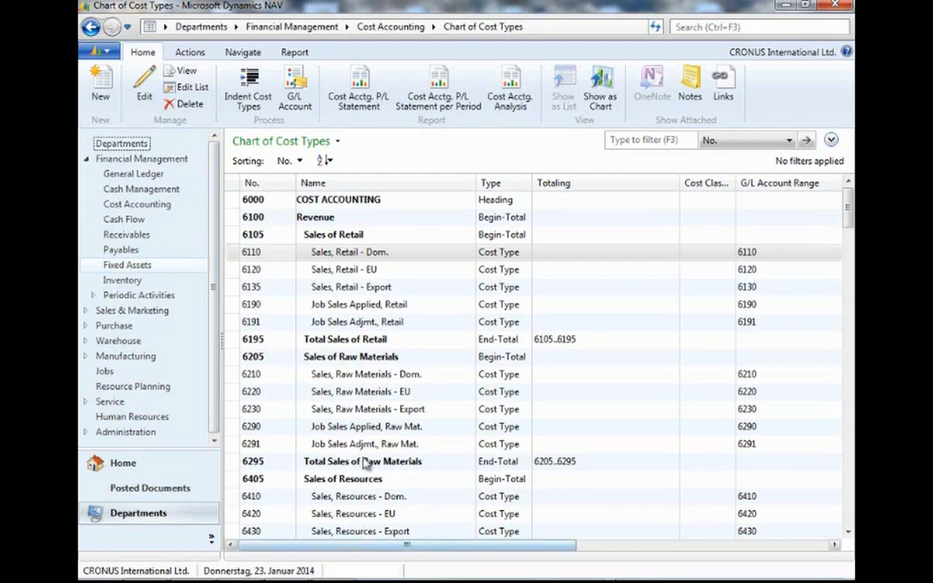
left_click(358, 391)
scroll(356, 389, "down", 2)
scroll(358, 391, "down", 7)
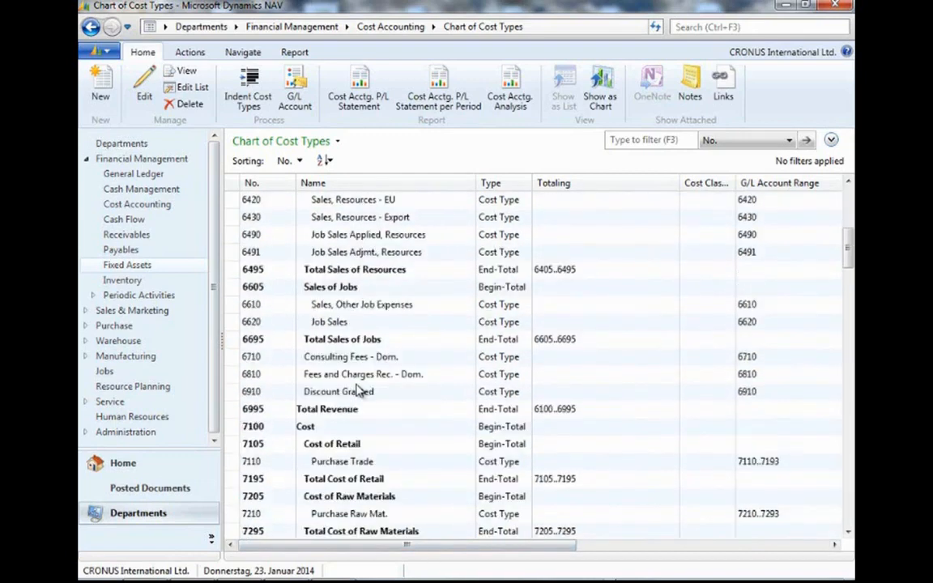
scroll(358, 391, "down", 6)
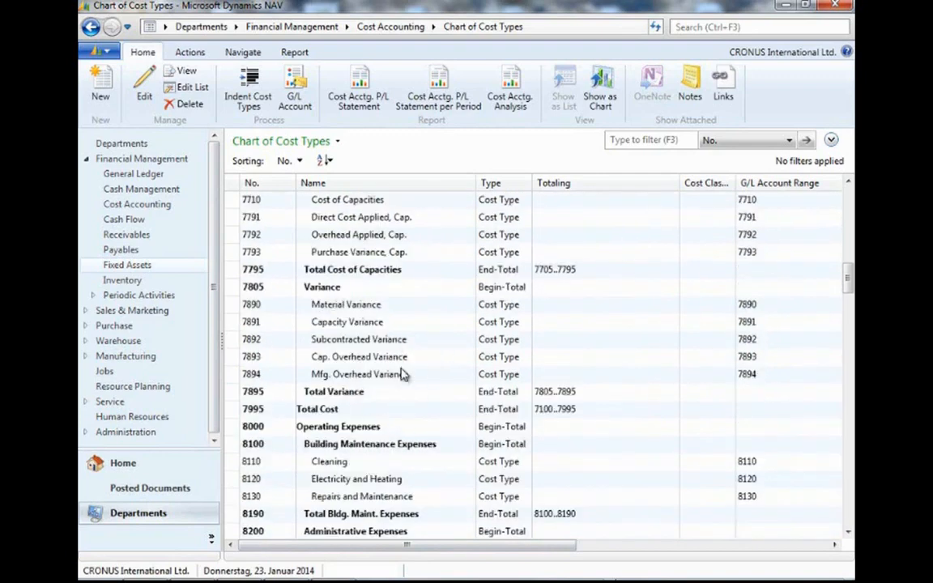
scroll(379, 334, "down", 2)
scroll(379, 333, "down", 5)
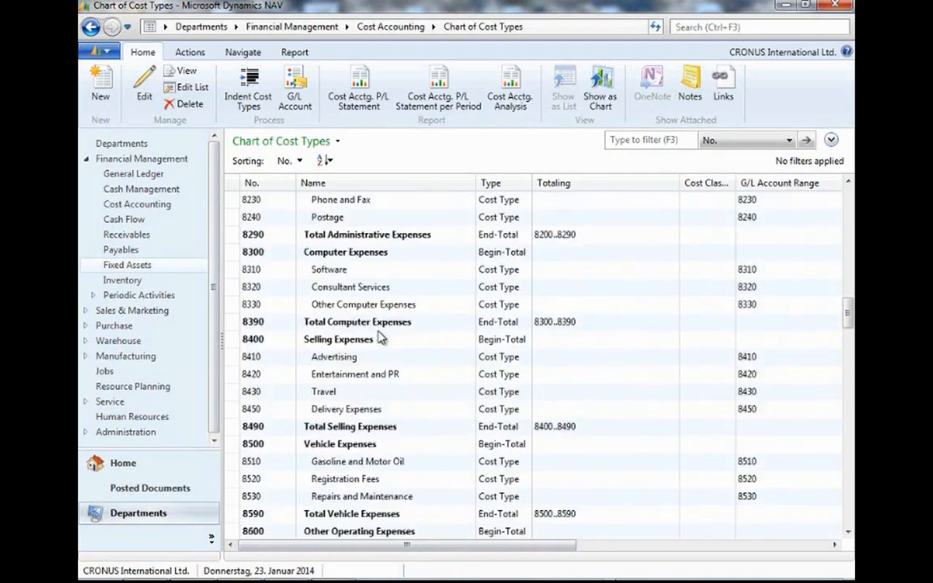
scroll(381, 339, "down", 2)
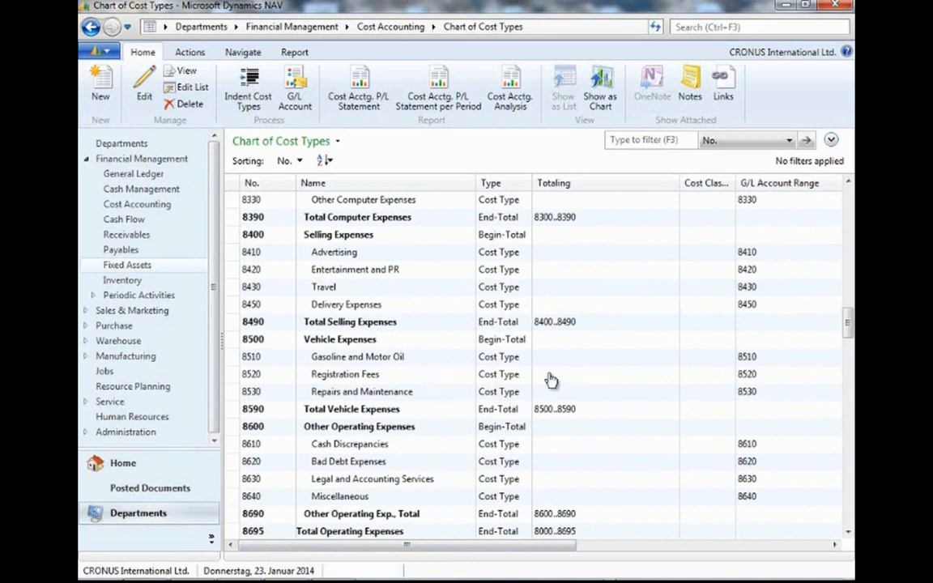
left_click(771, 358)
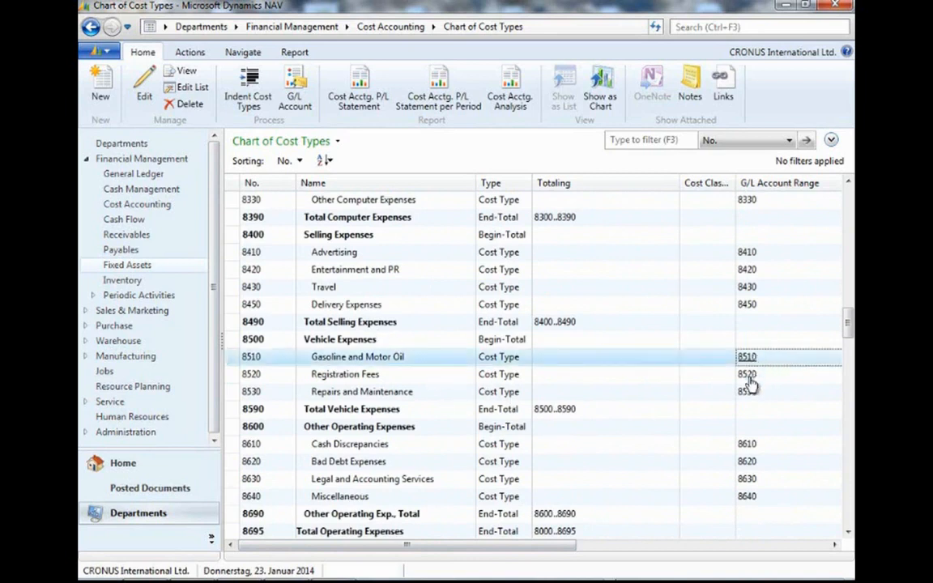
left_click(746, 377)
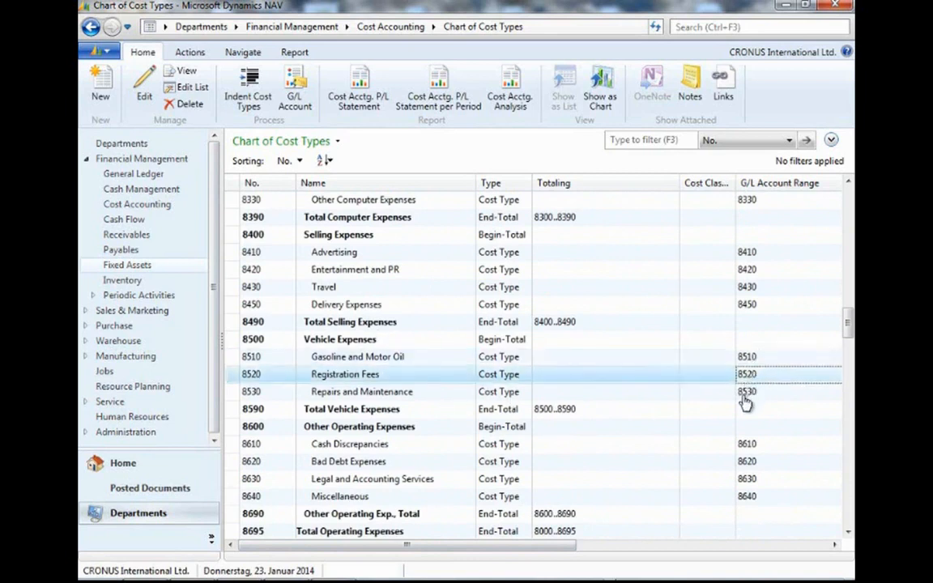
left_click(747, 394)
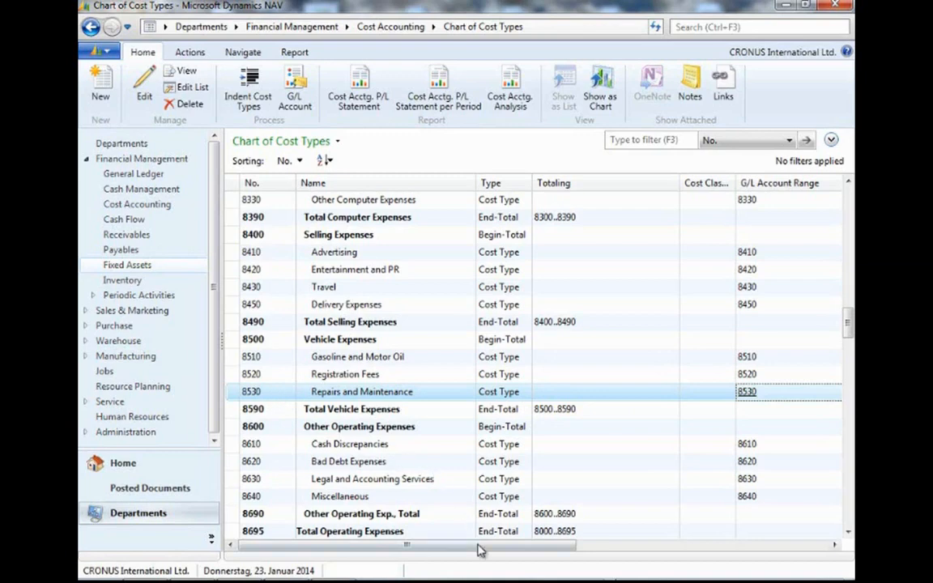
left_click_drag(479, 548, 652, 541)
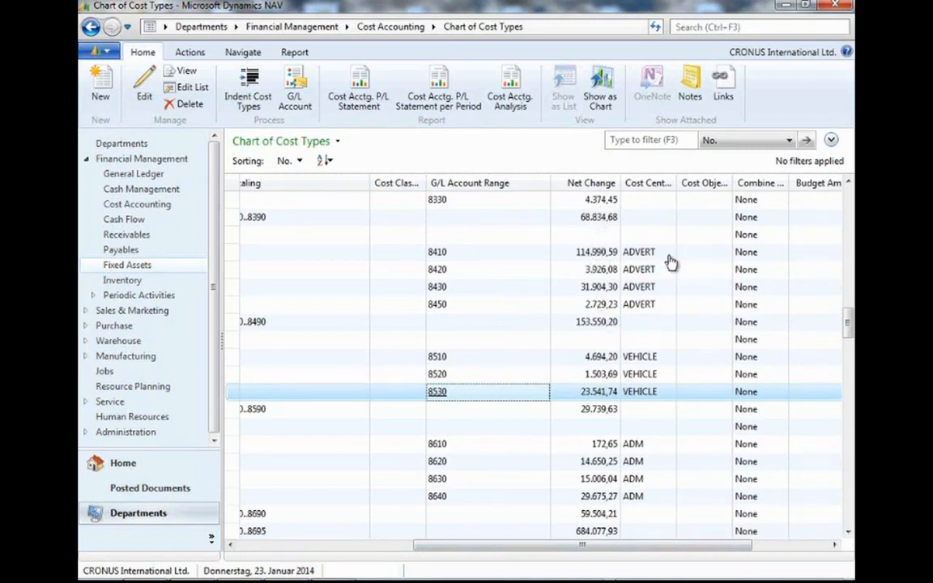
Open the chart of cost centers and then the chart of cost objects to review their entries.
left_click(155, 206)
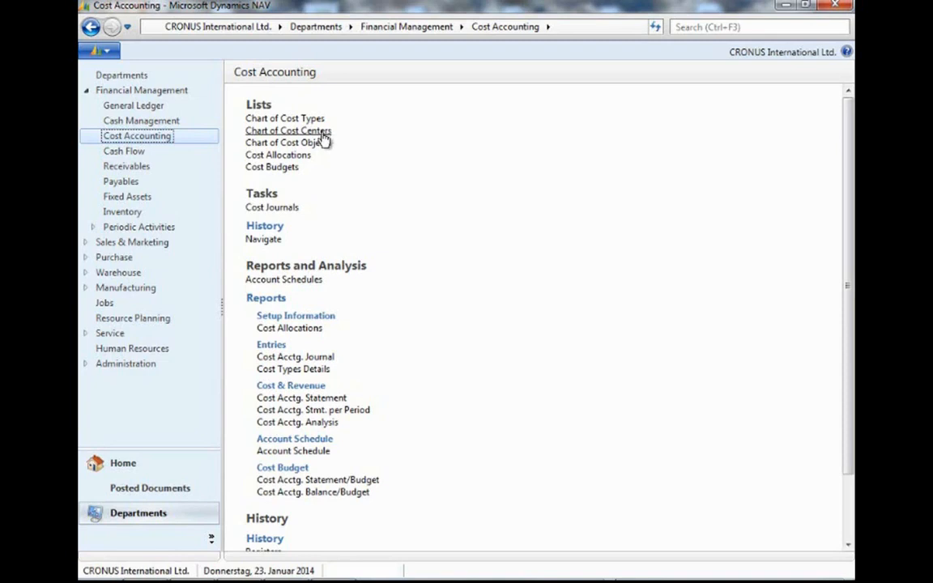
left_click(323, 132)
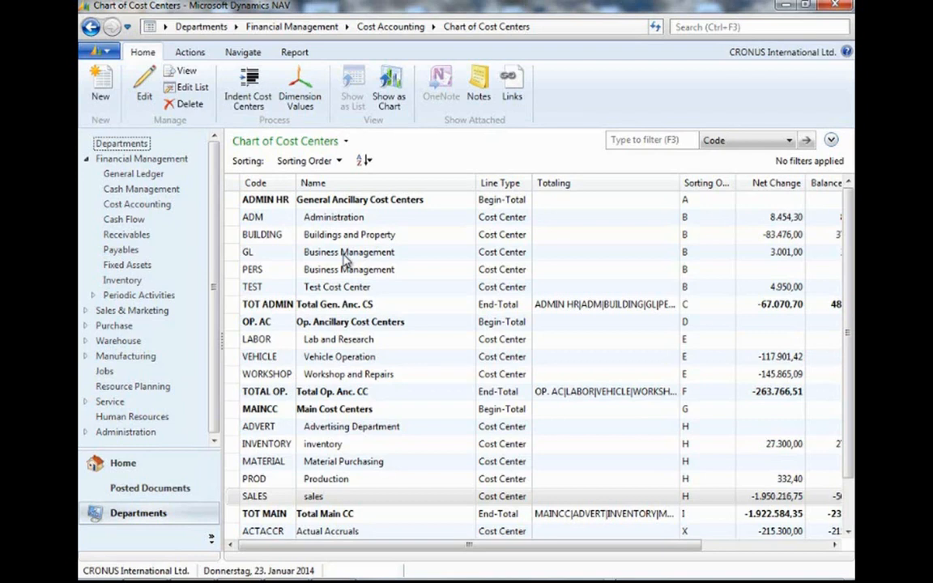
left_click(131, 205)
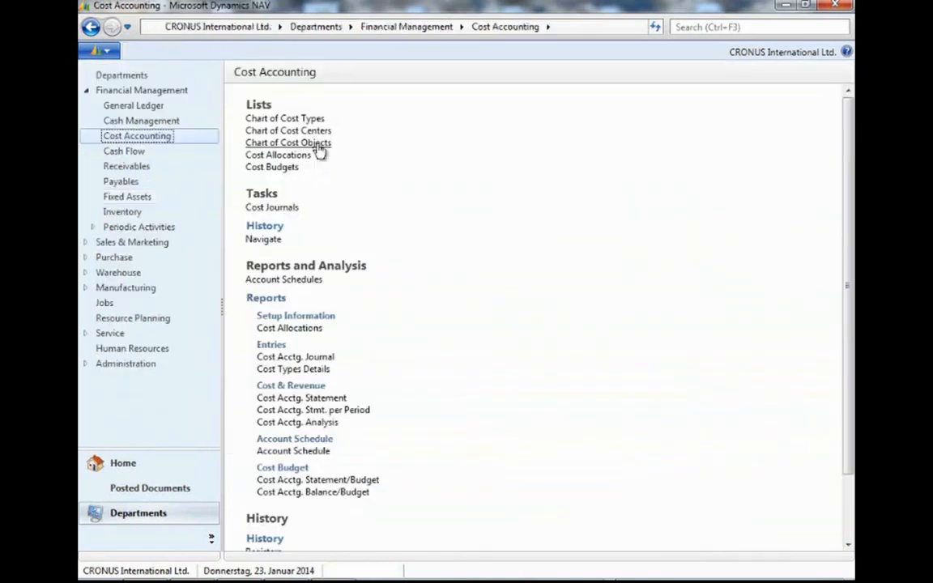
left_click(318, 146)
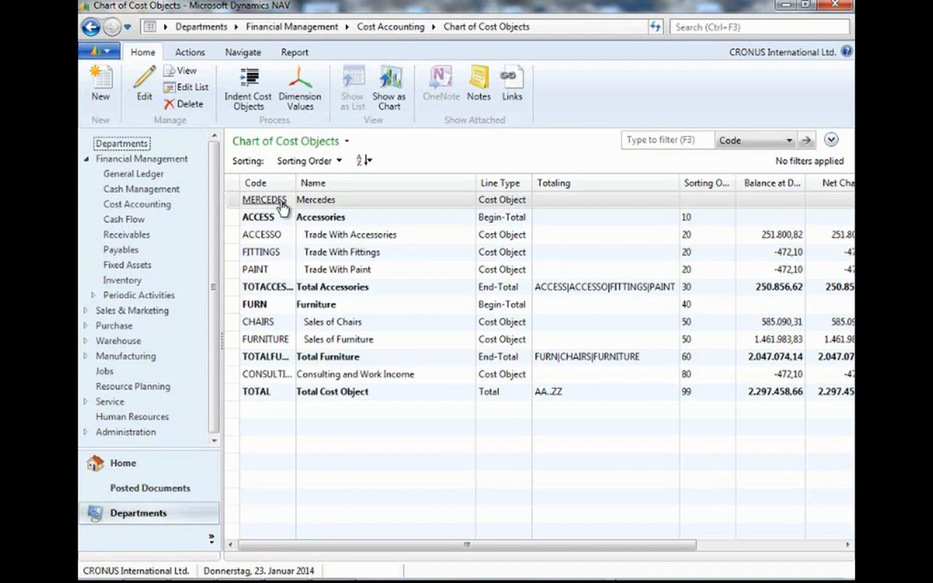
Open the cost allocations list and examine the VEHICLE01 allocation's lines and base options, then close it.
left_click(159, 205)
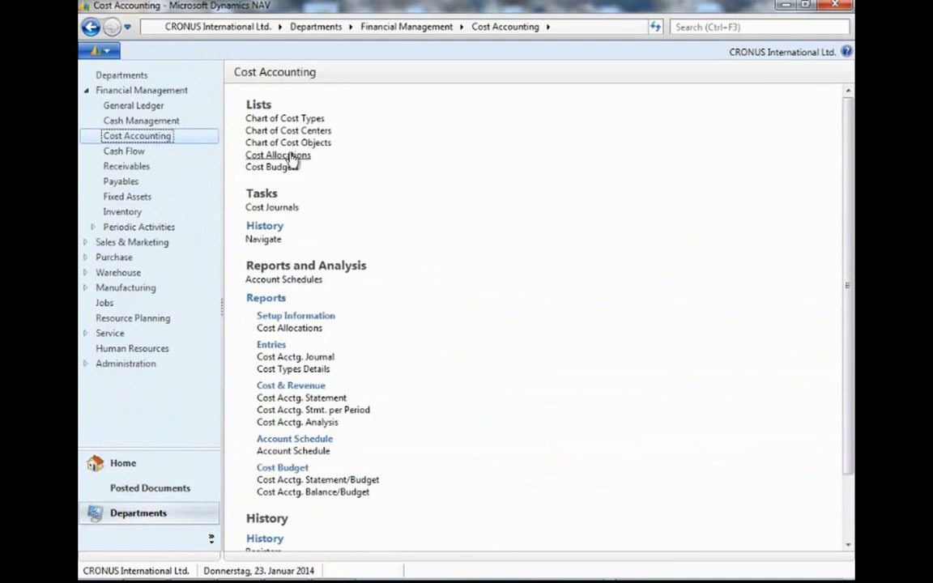
left_click(290, 157)
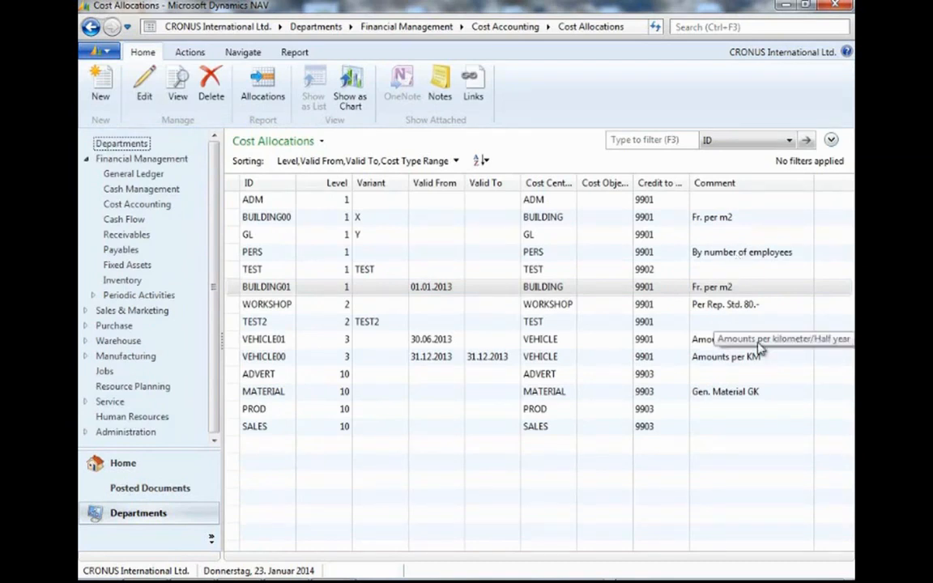
left_click(283, 343)
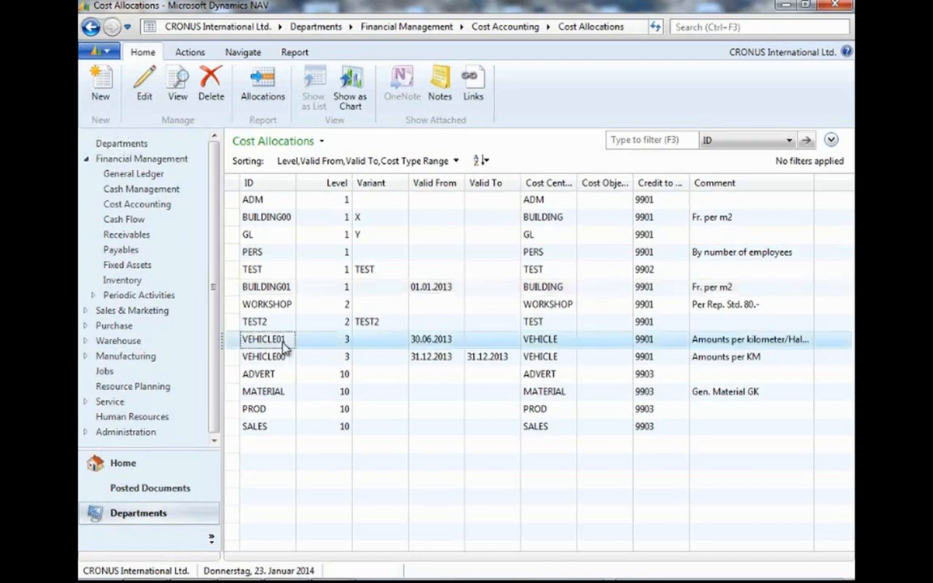
double_click(282, 346)
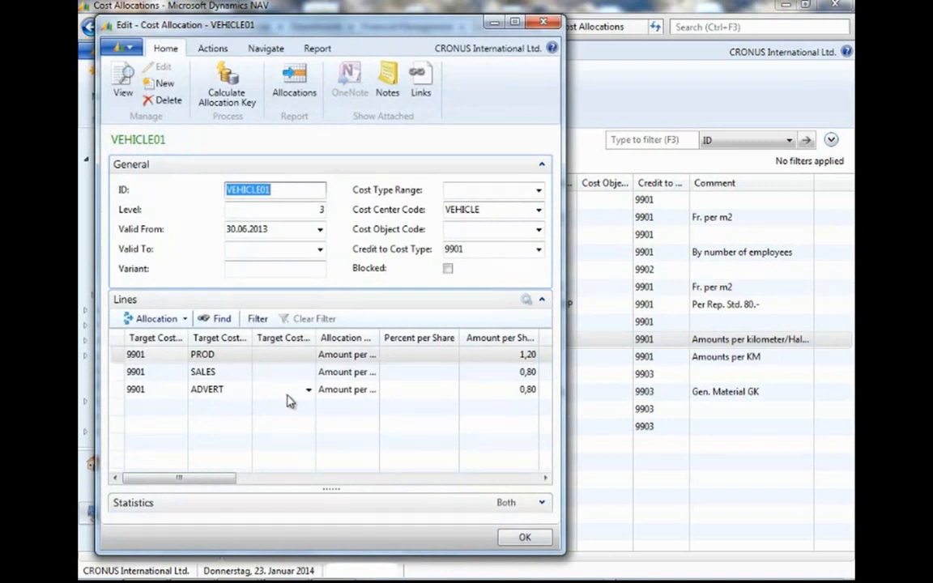
left_click_drag(225, 478, 306, 493)
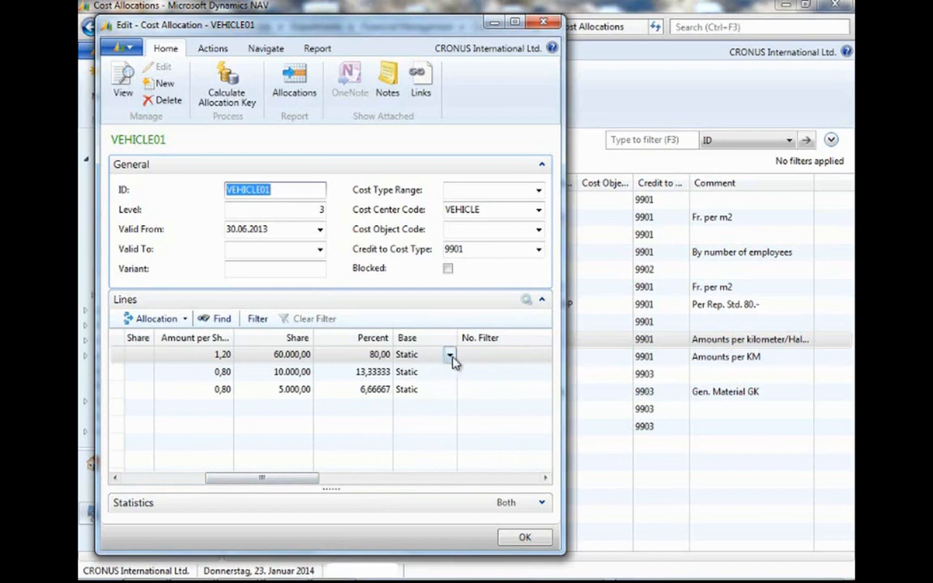
left_click(450, 354)
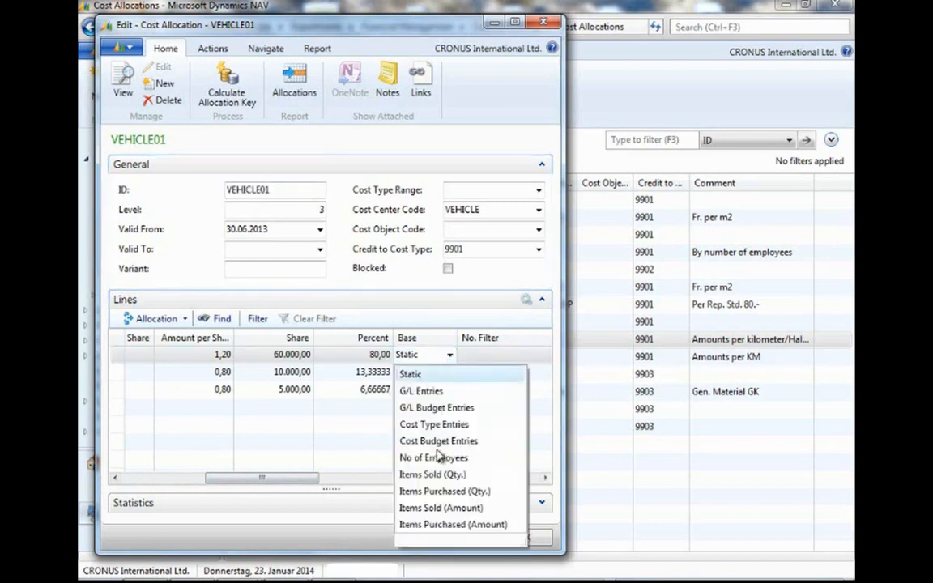
left_click(283, 484)
left_click_drag(261, 483, 207, 483)
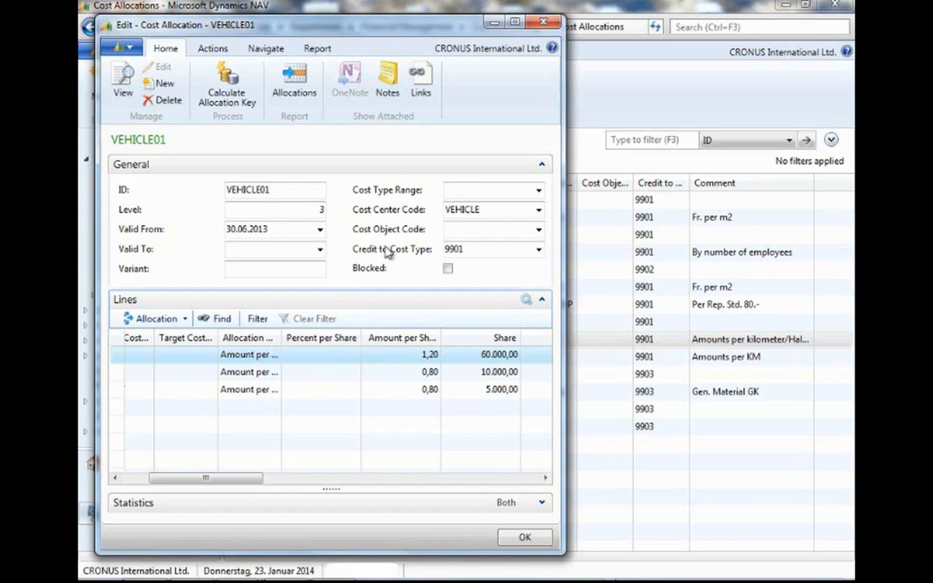
left_click(543, 22)
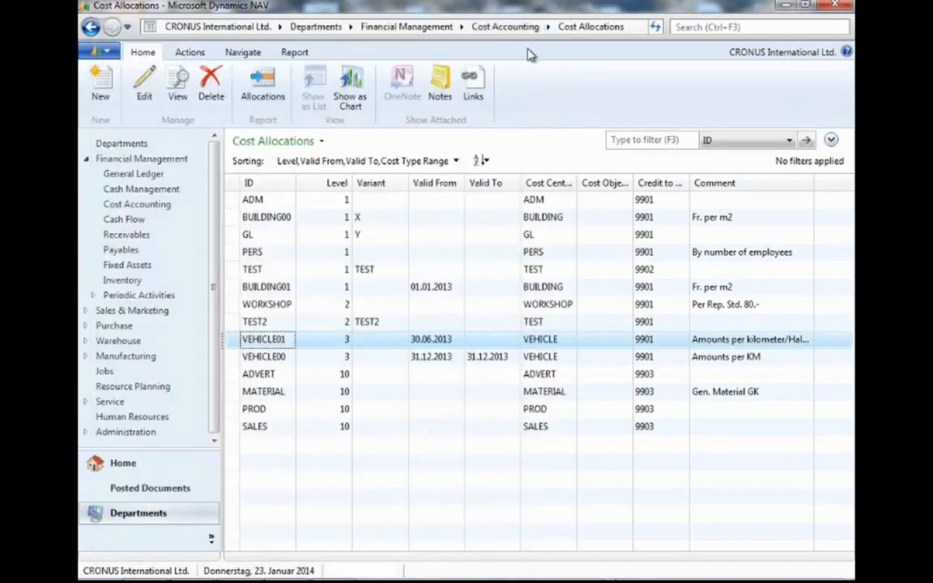
Open the DEFAULT cost budget per period and enlarge its window.
left_click(166, 207)
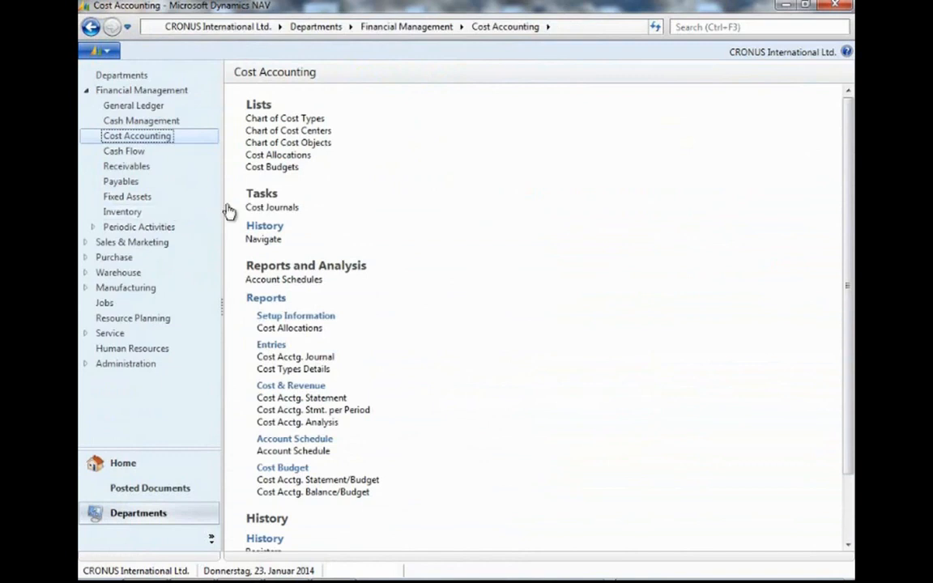
left_click(278, 169)
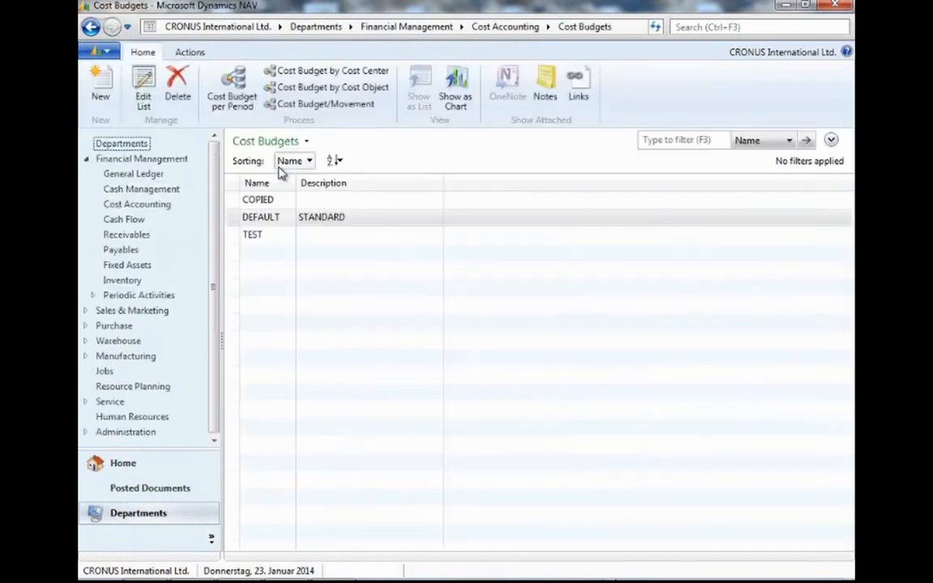
double_click(270, 219)
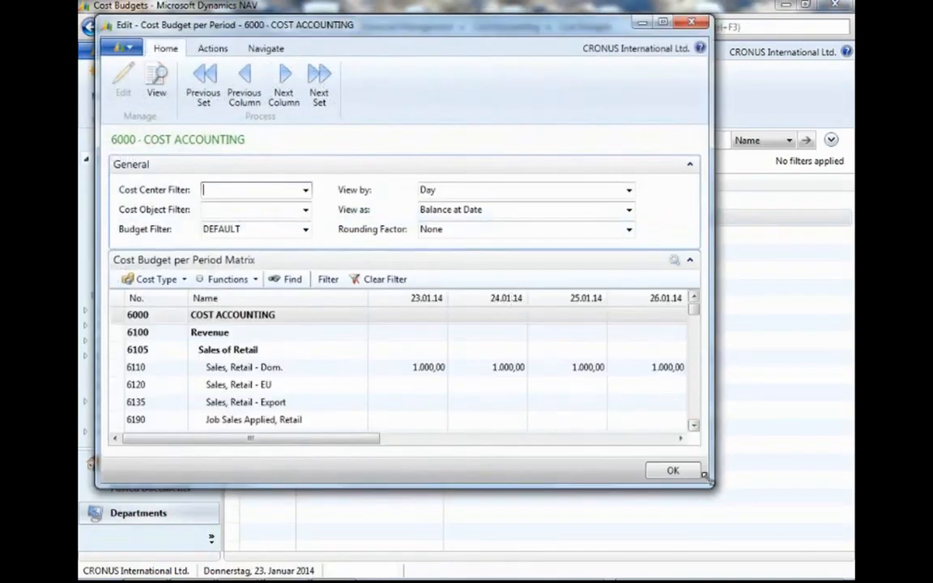
left_click_drag(708, 485, 778, 551)
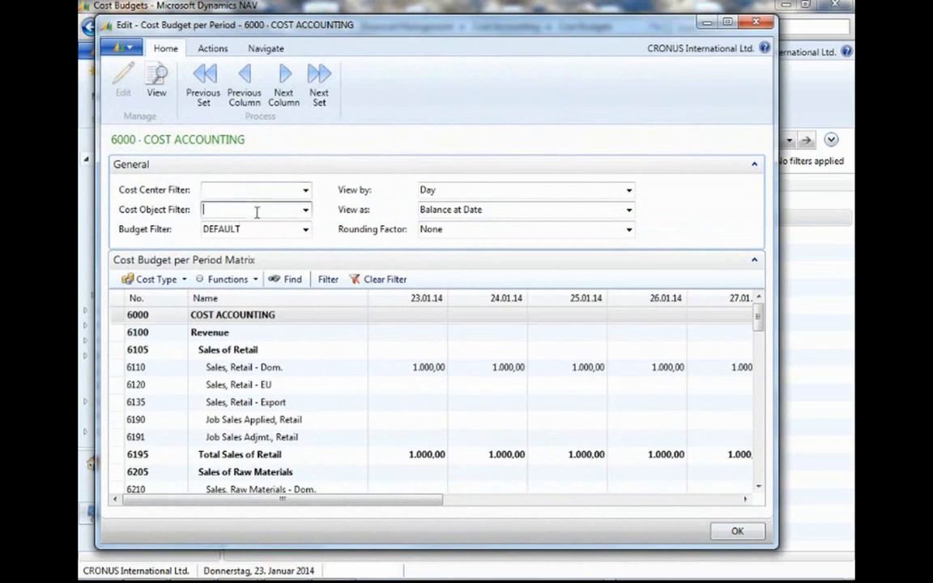
Set the budget's cost center filter to BUILDING.
left_click(306, 193)
left_click(244, 267)
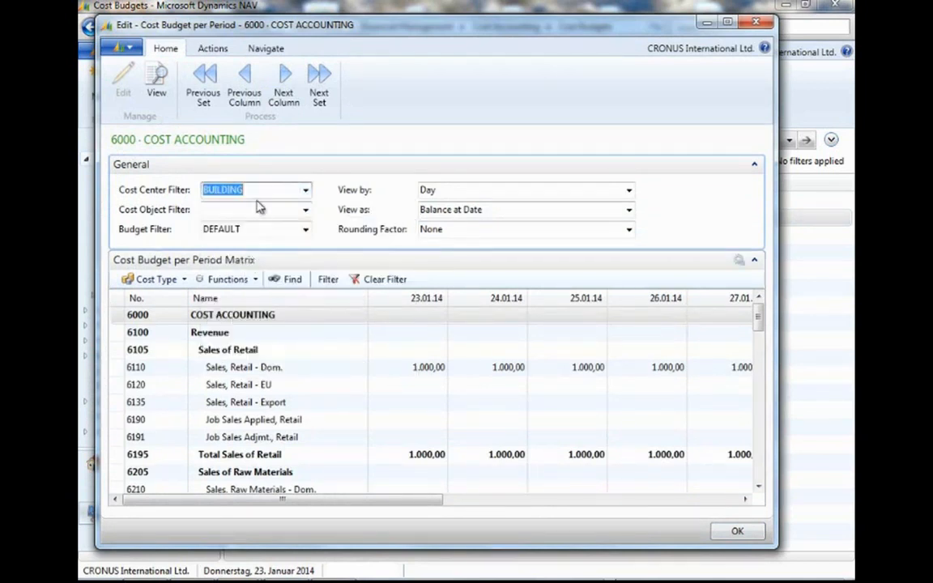
left_click(254, 209)
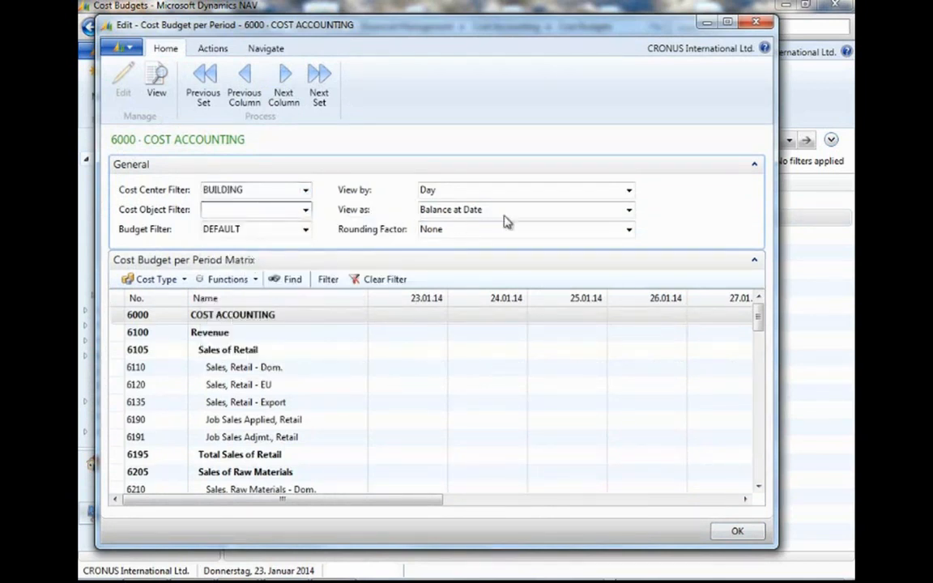
Set the budget matrix to view as Net Change by Month.
left_click(628, 211)
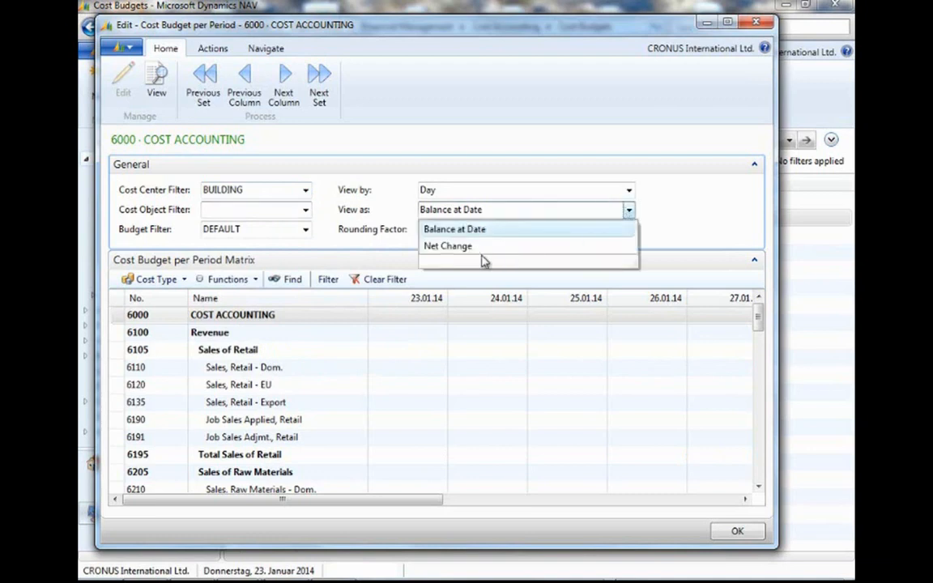
left_click(459, 246)
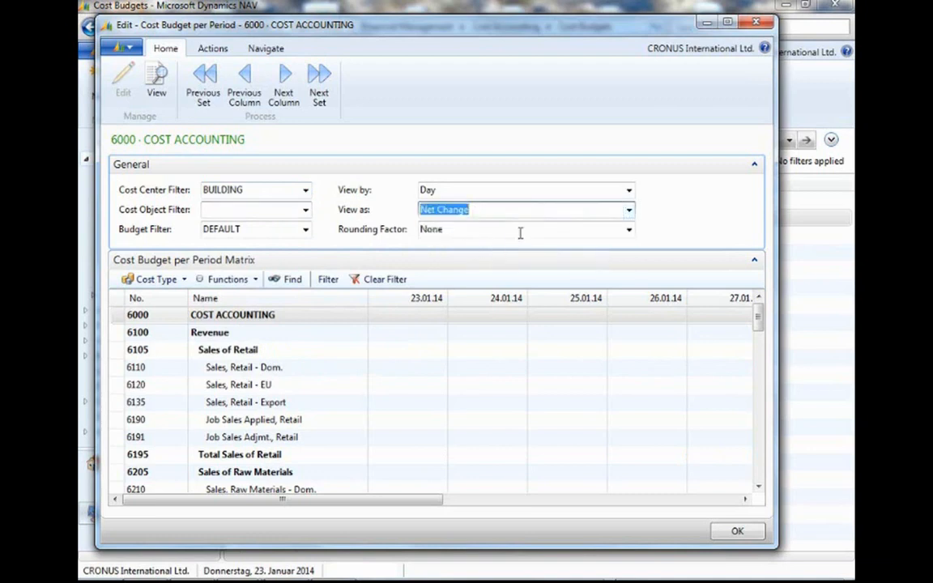
left_click(629, 191)
left_click(444, 244)
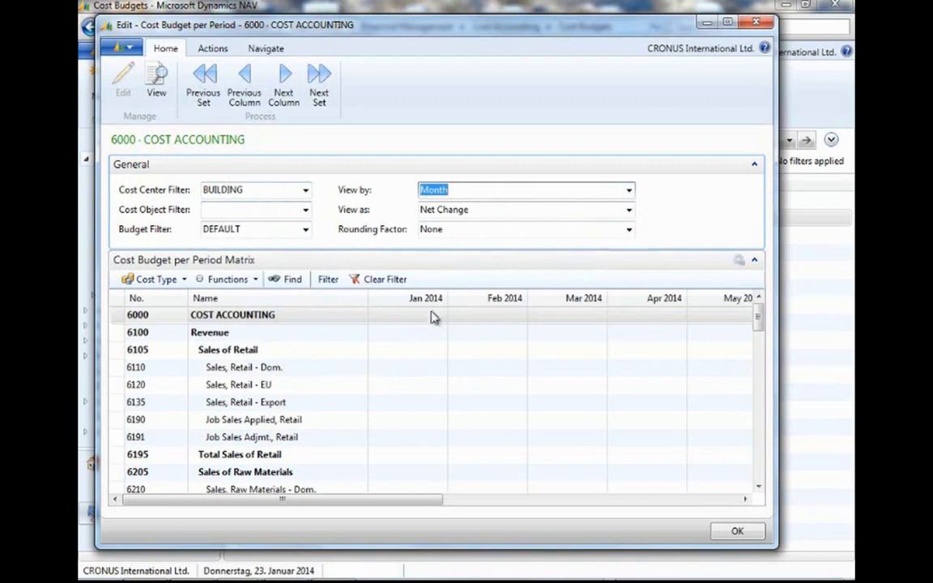
Enter a budget of 1.000 for cost type 6110 Sales, Retail - Dom. in Jan 2014.
left_click(413, 368)
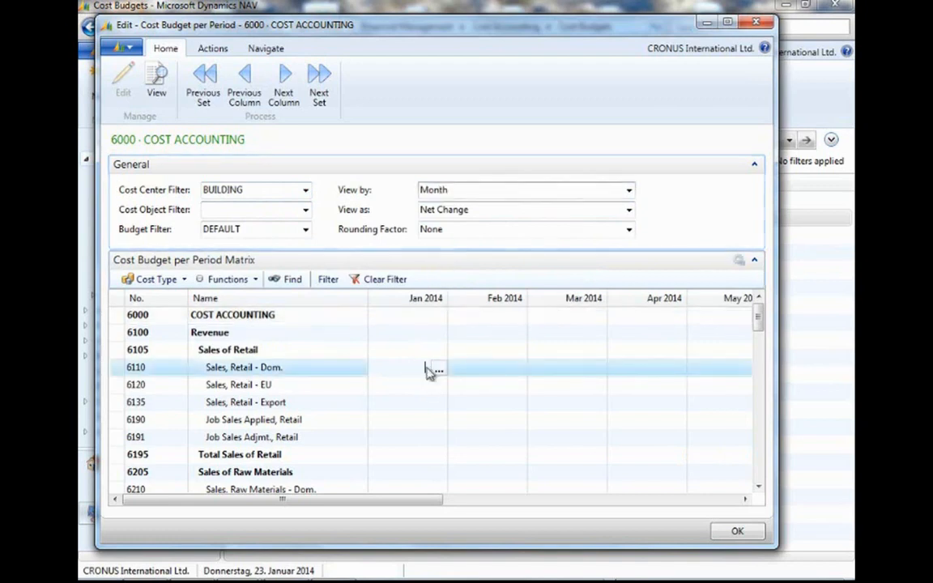
type("1.")
type("000")
key("Tab")
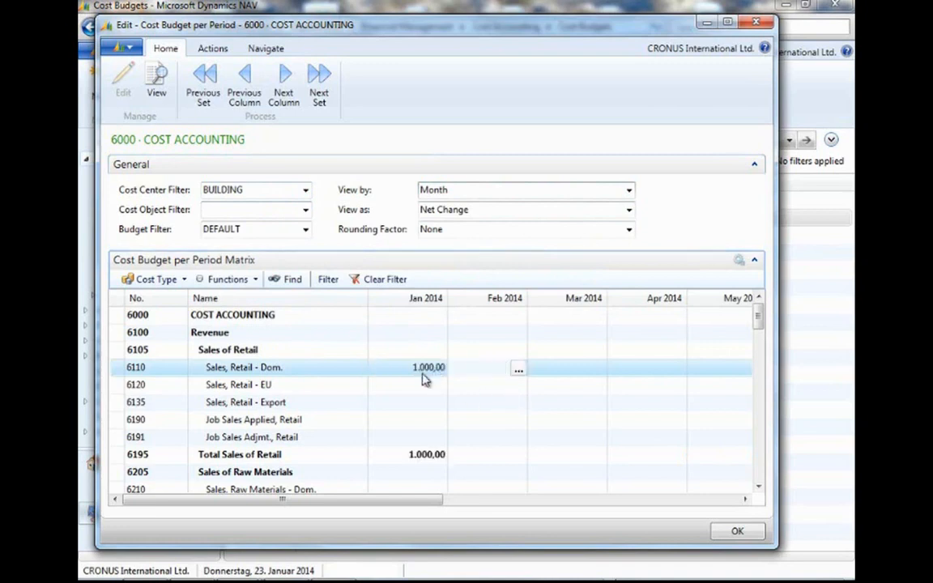
Set the cost object filter to ACCESS and select the Feb 2014 cell for 6110.
left_click(306, 213)
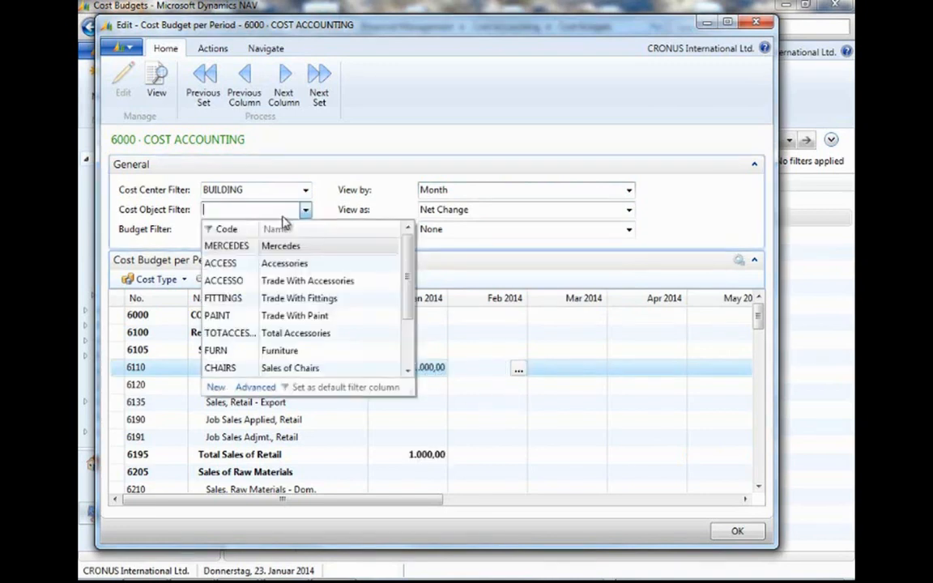
left_click(224, 261)
left_click(255, 229)
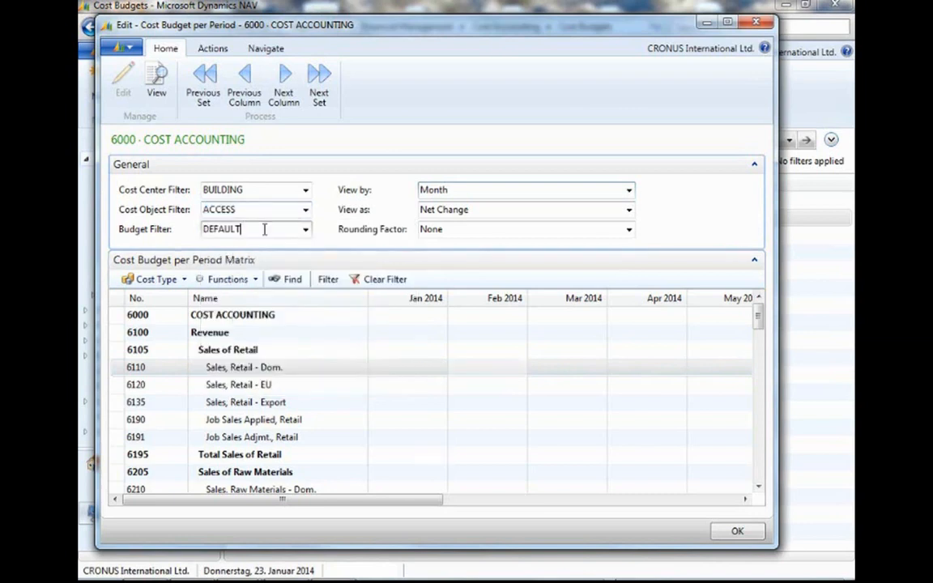
left_click(473, 371)
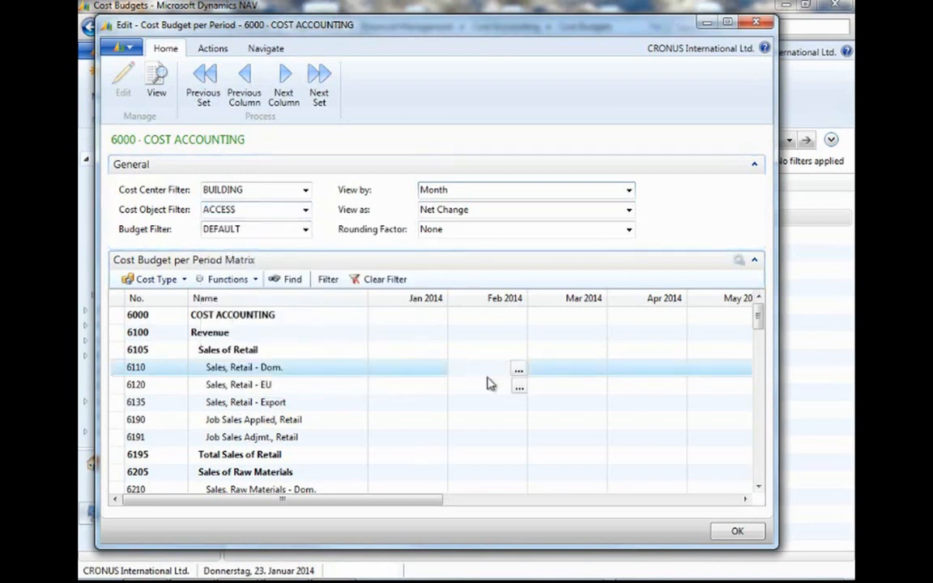
Try to commit the 6110 budget entry for Feb 2014 with both filters set, then close the budget matrix.
key("Tab")
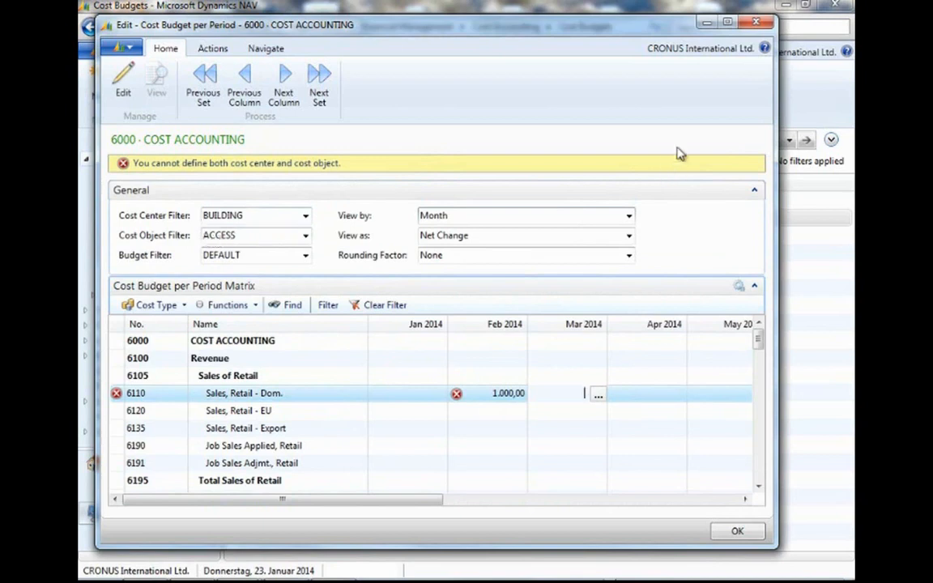
left_click(758, 25)
left_click(455, 309)
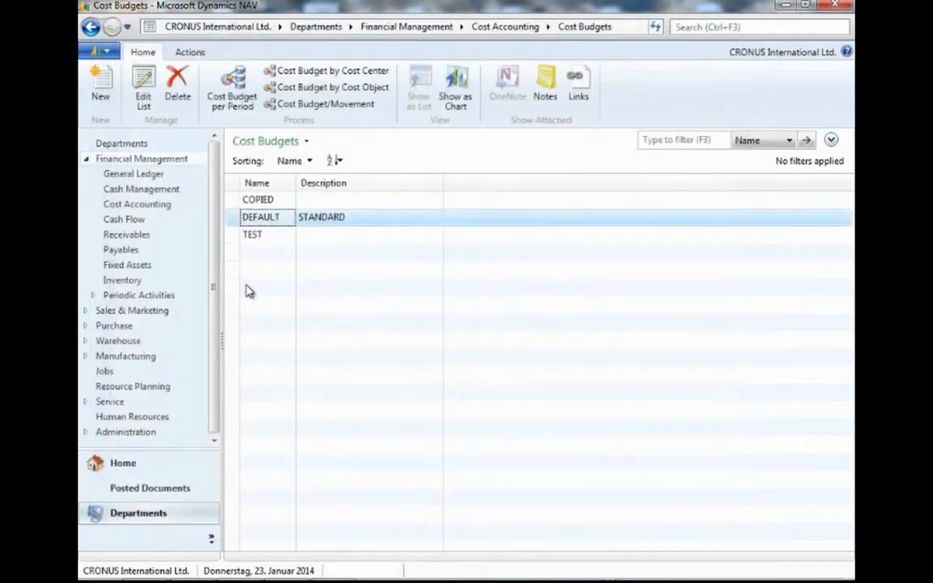
Open the cost journal from the Cost Accounting page, widen it to examine its columns, and close it.
left_click(137, 206)
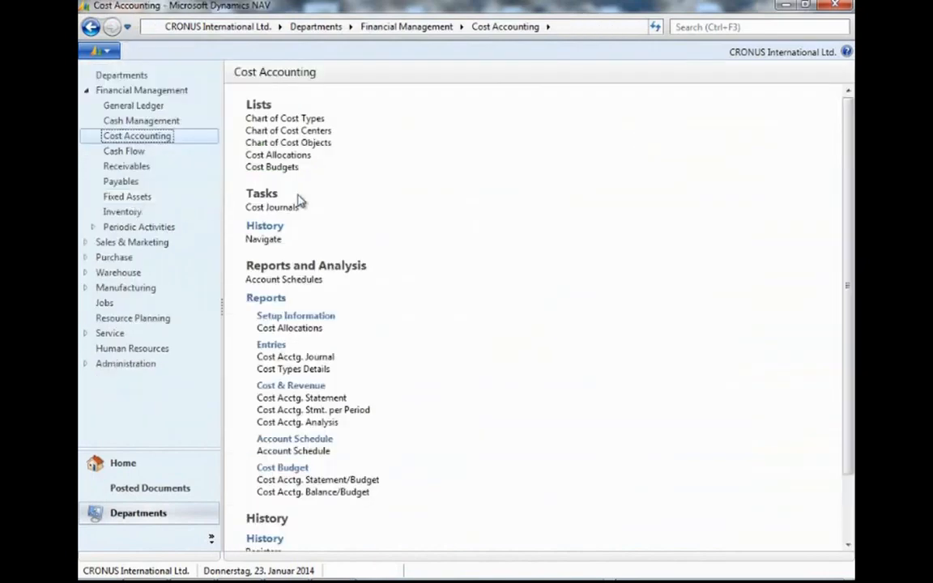
left_click(273, 208)
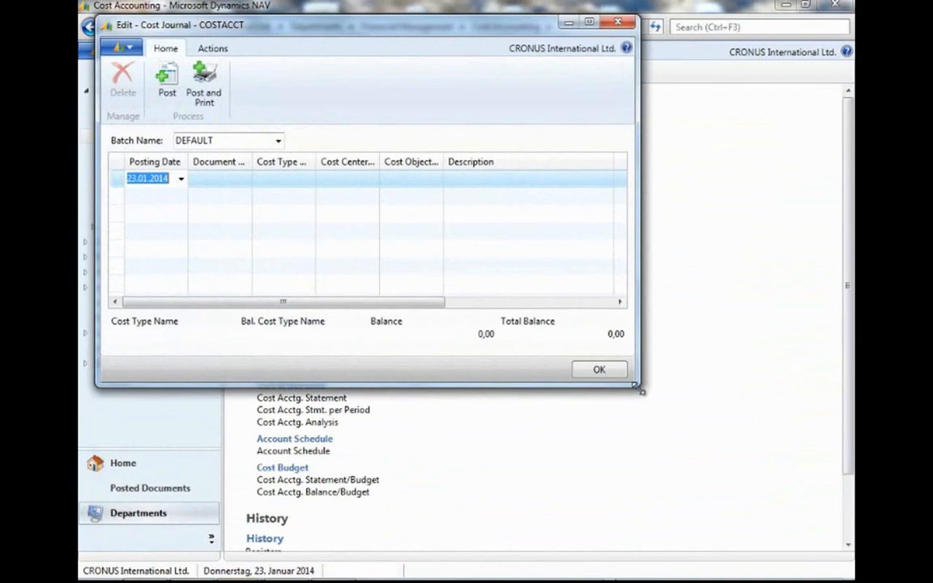
left_click_drag(637, 387, 775, 508)
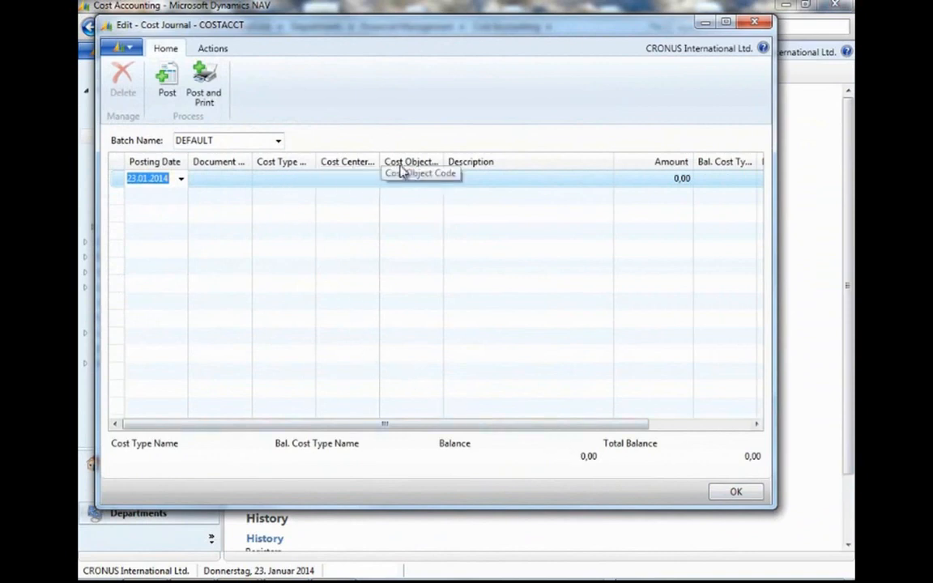
left_click_drag(477, 425, 608, 433)
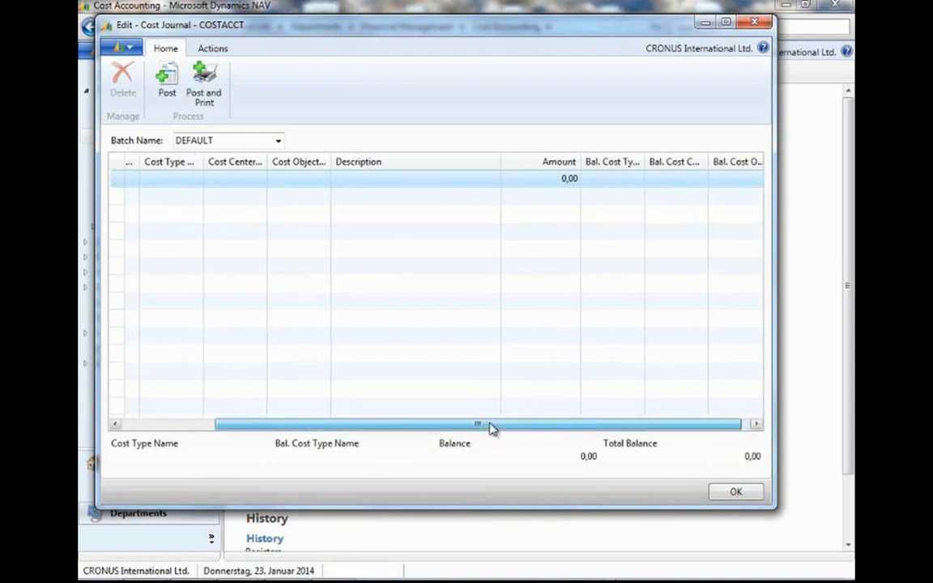
left_click_drag(492, 429, 393, 428)
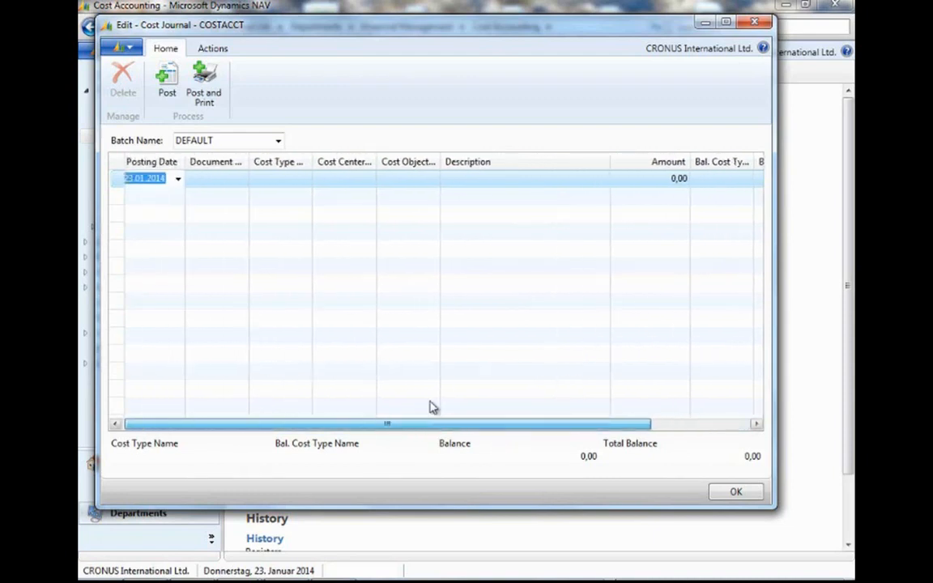
left_click(760, 25)
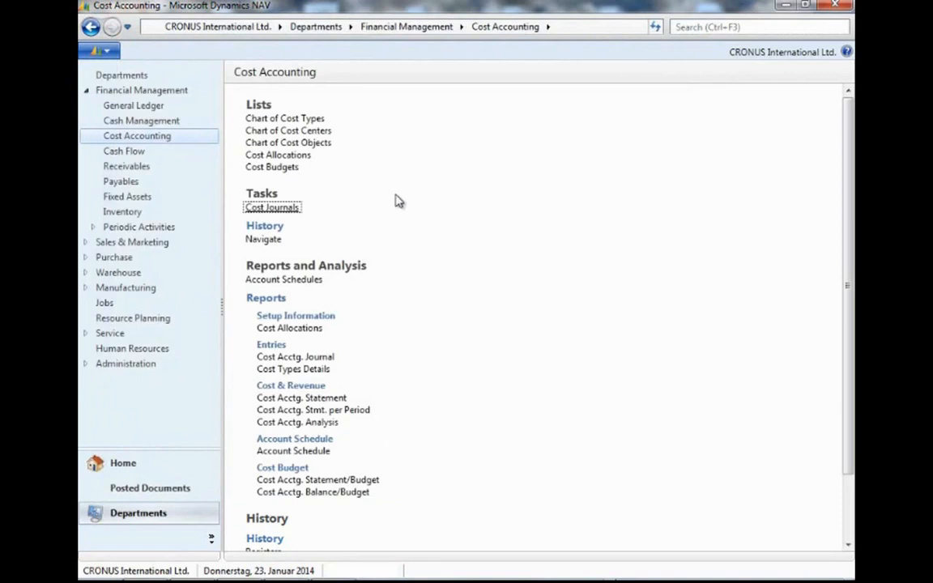
Open the CA-STAFF account schedule and examine the Totaling Type options of its Personnel Costs row, then close both windows.
left_click(293, 281)
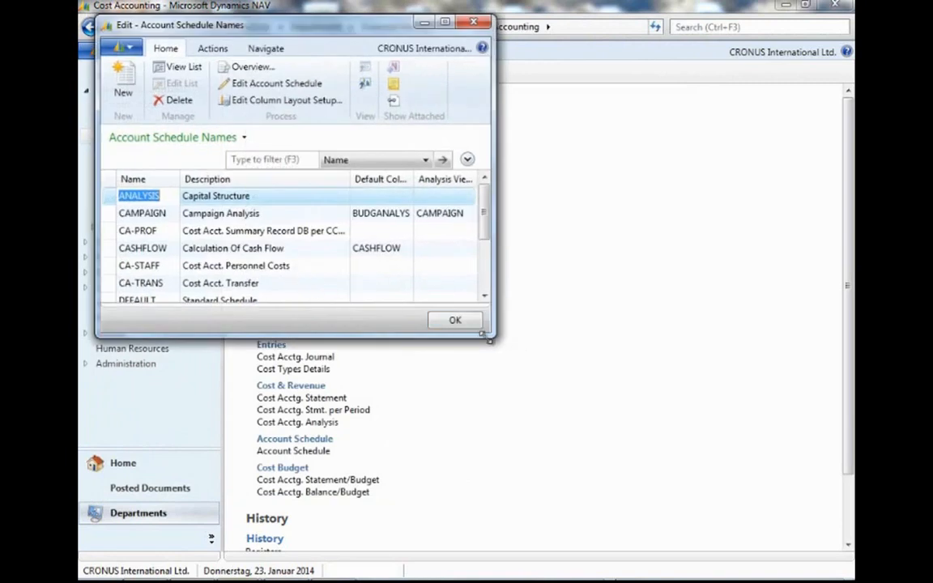
left_click_drag(489, 340, 608, 467)
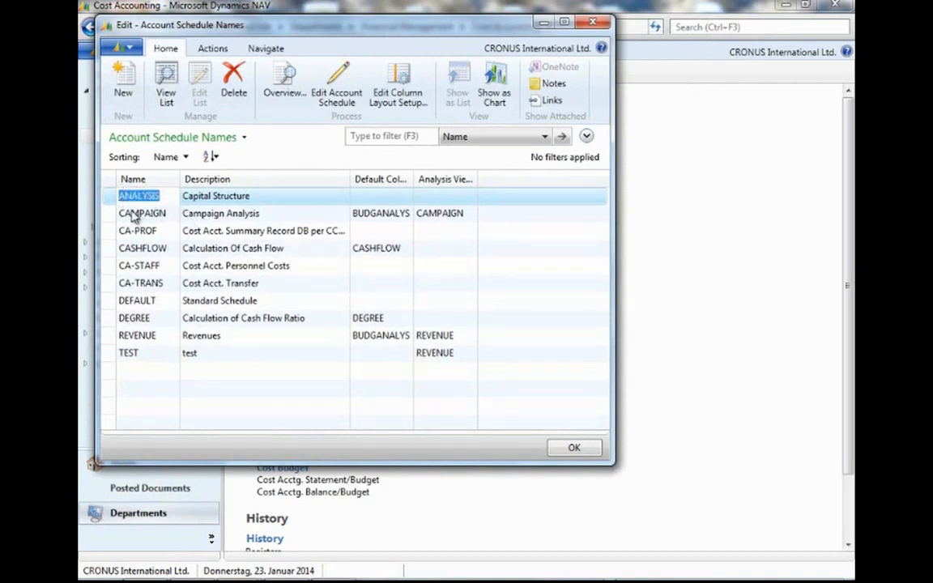
left_click(158, 248)
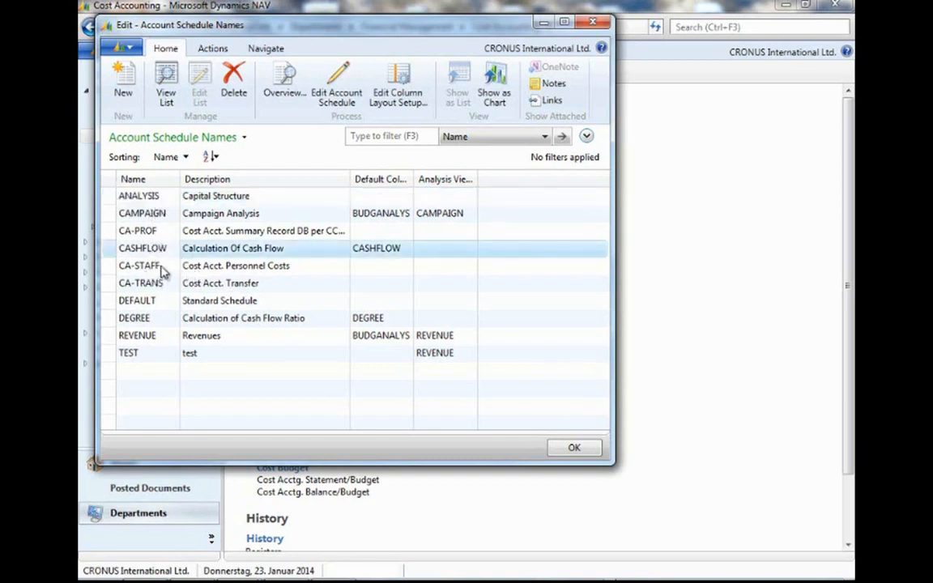
left_click(170, 265)
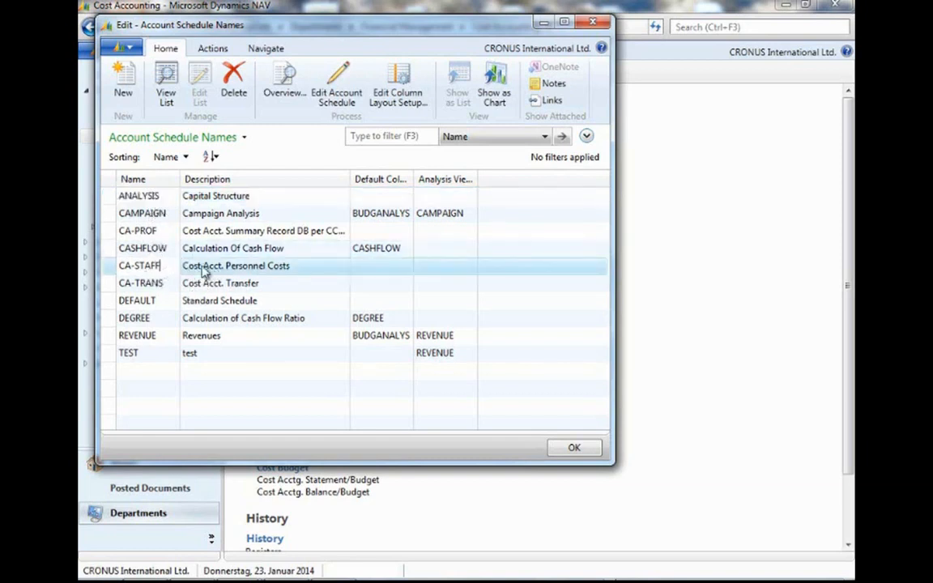
left_click(325, 112)
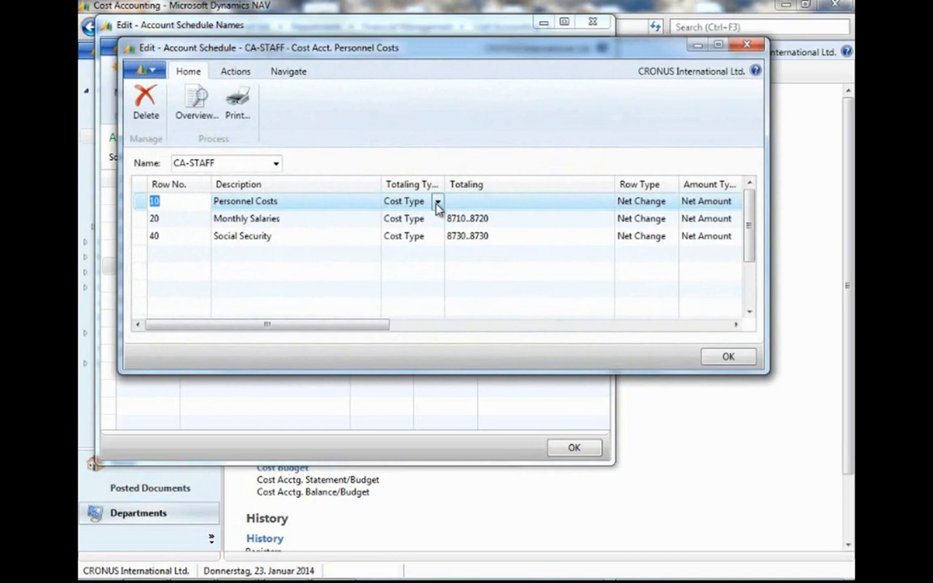
left_click(437, 203)
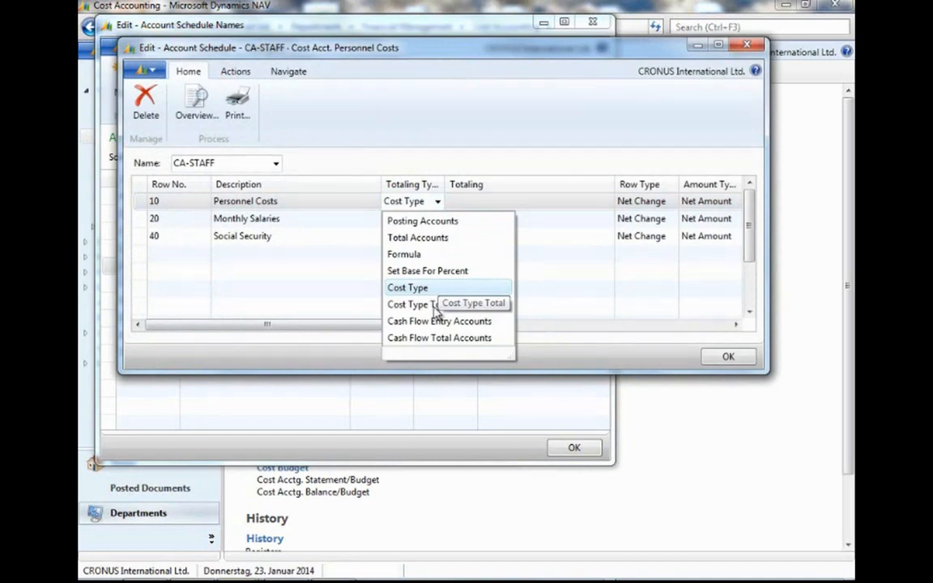
left_click(535, 142)
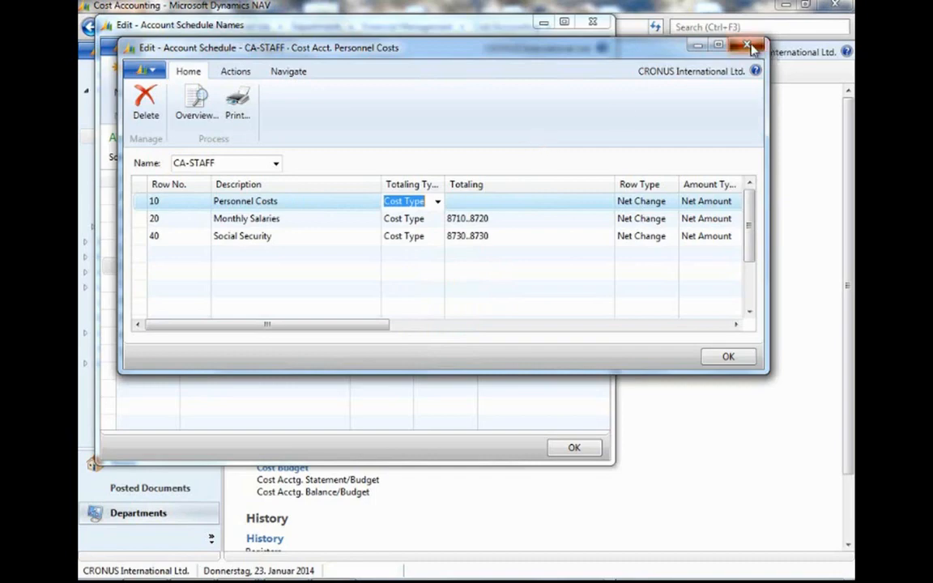
left_click(750, 46)
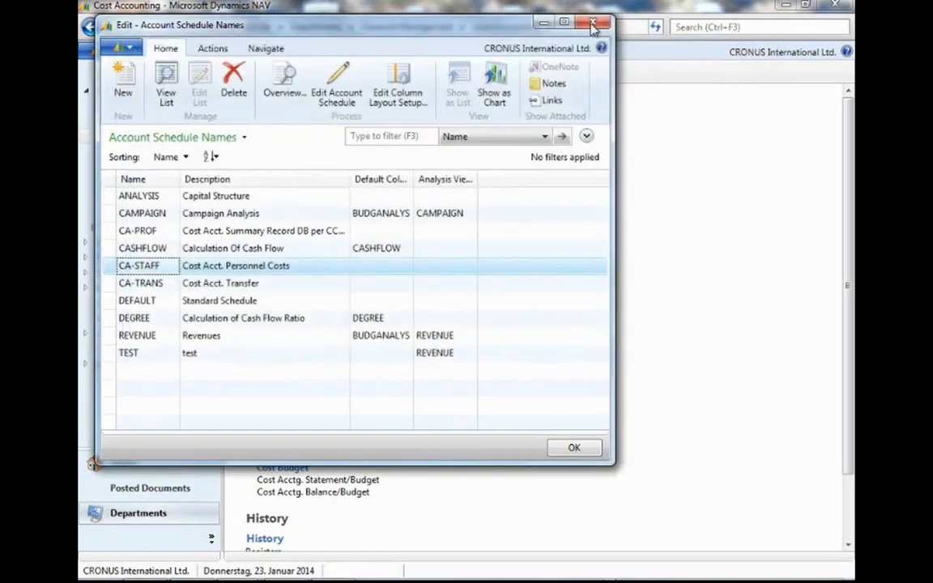
left_click(593, 24)
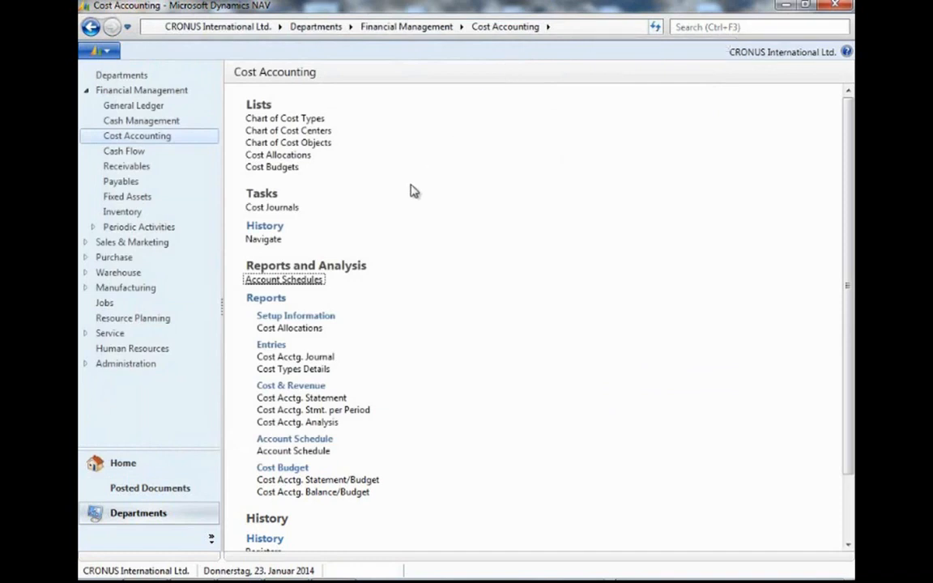
Open the Cost Accounting Setup and examine the cost object dimension choices.
left_click_drag(847, 288, 837, 343)
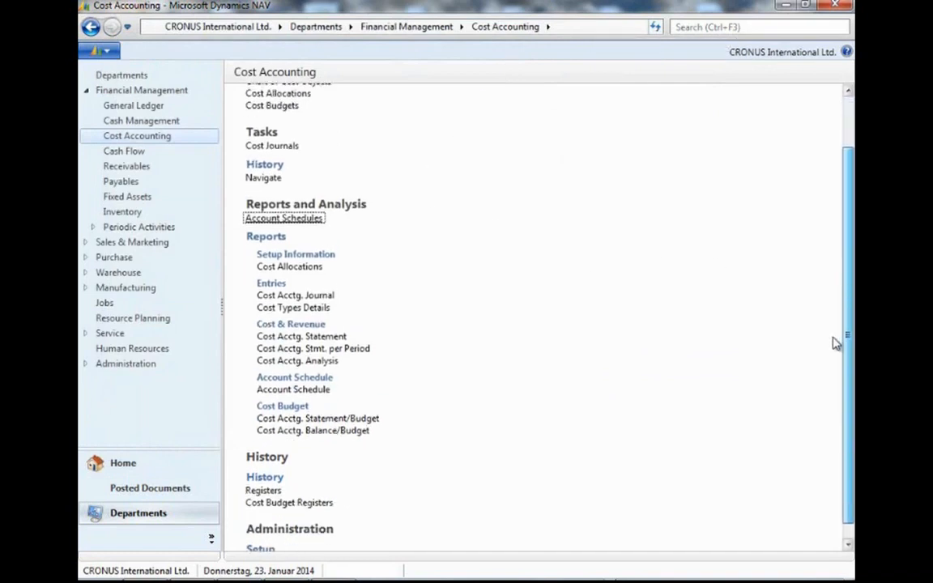
scroll(622, 409, "down", 1)
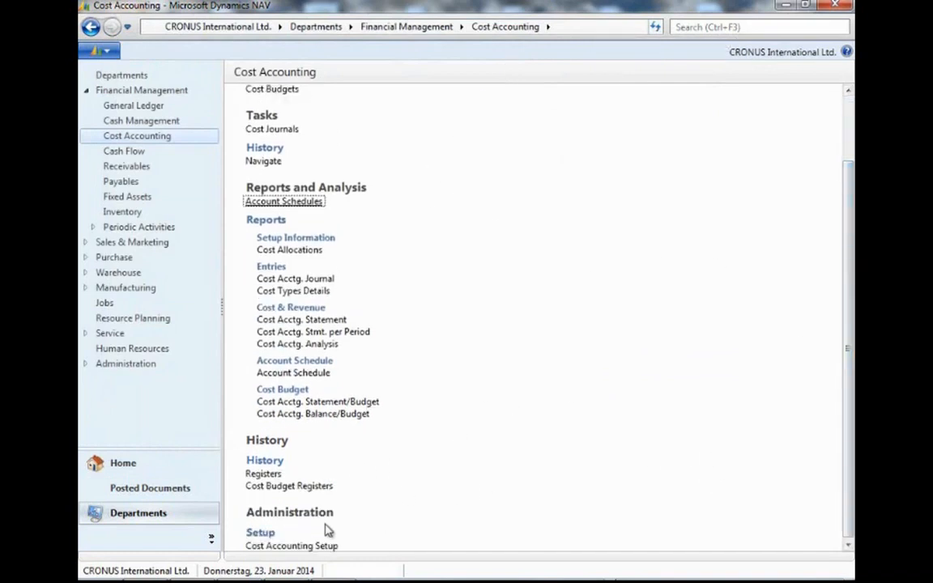
left_click(262, 547)
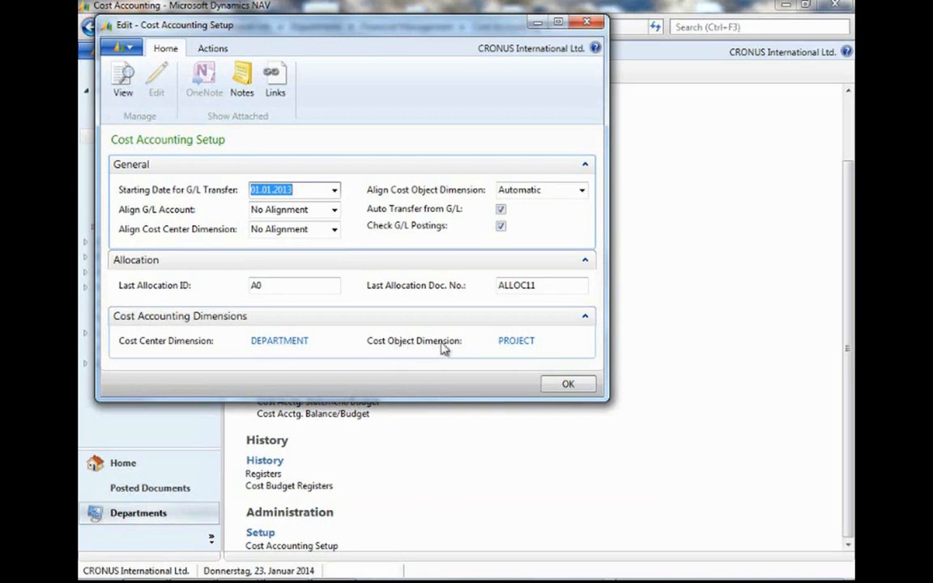
left_click(516, 343)
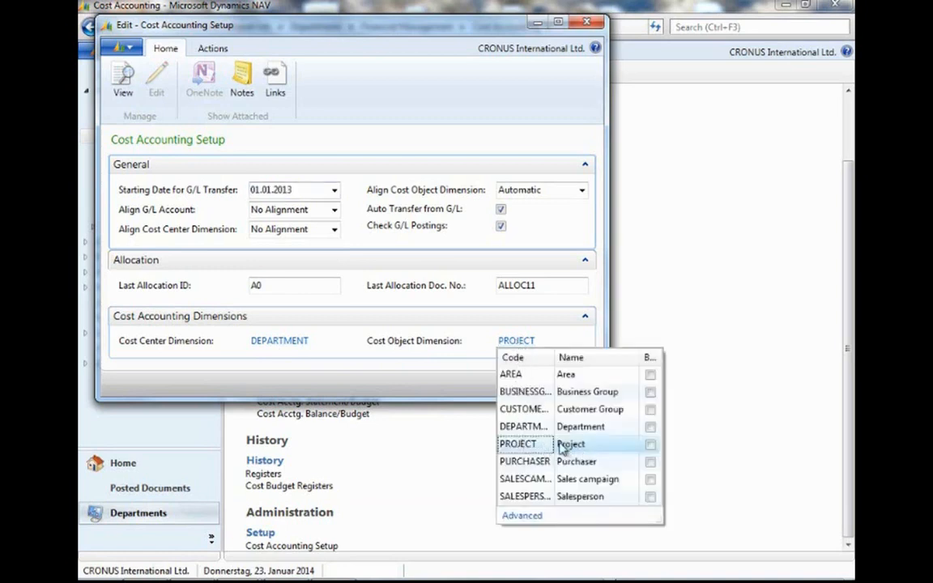
left_click(354, 370)
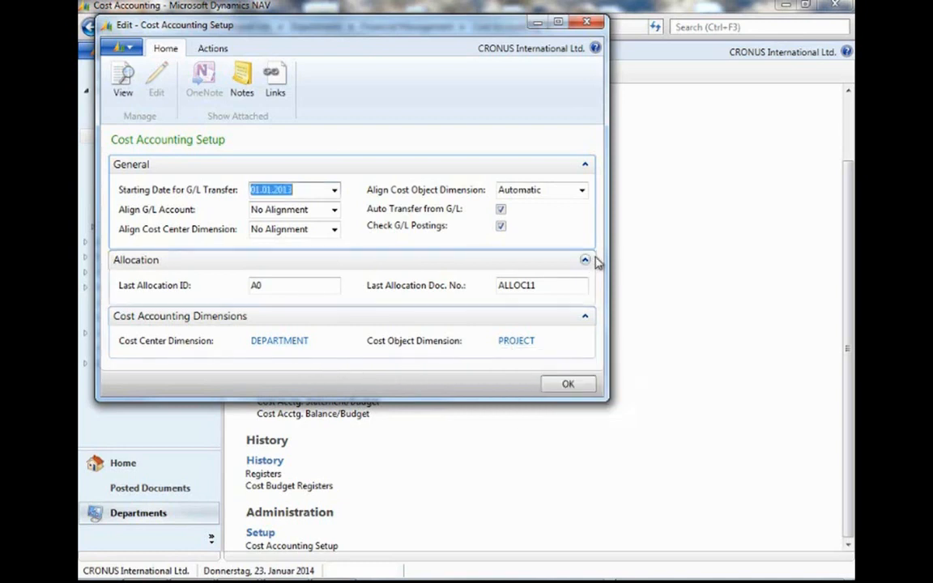
Review the allocation fields, collapse the Allocation section, and inspect the Align G/L Account options.
left_click(305, 289)
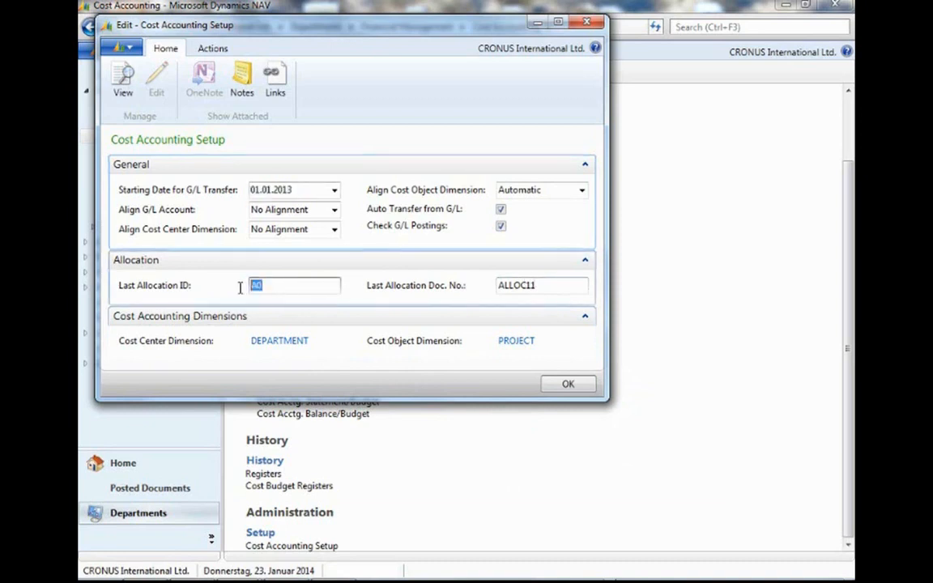
left_click(561, 285)
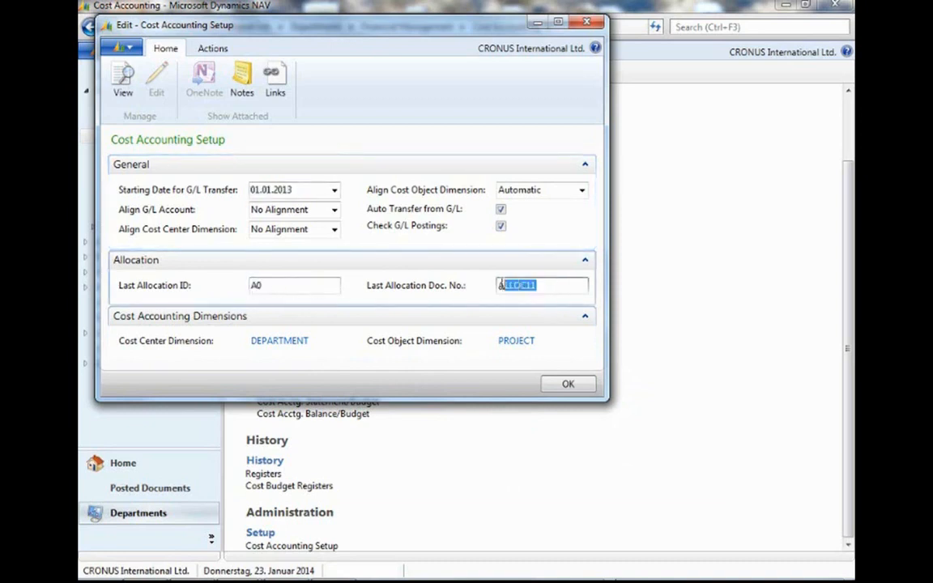
left_click(294, 285)
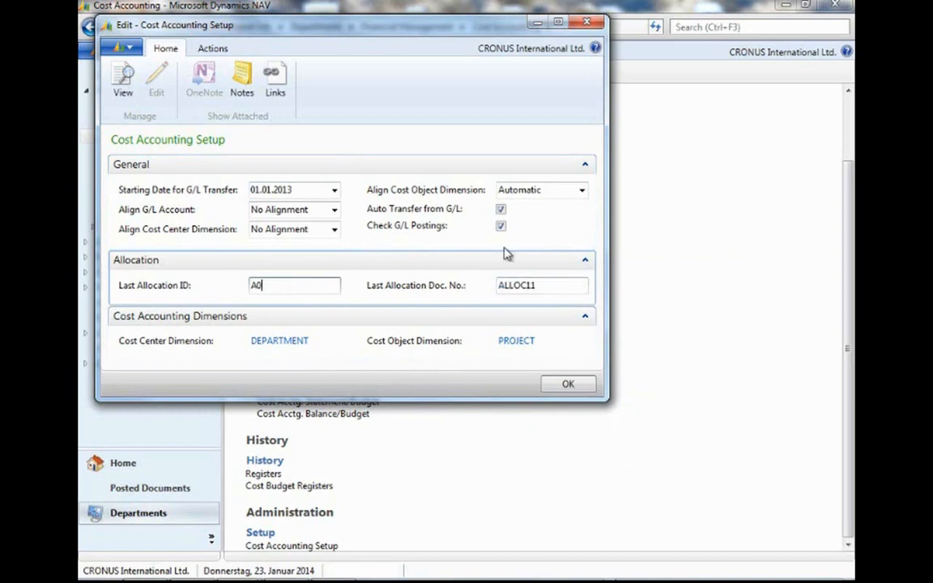
left_click(585, 262)
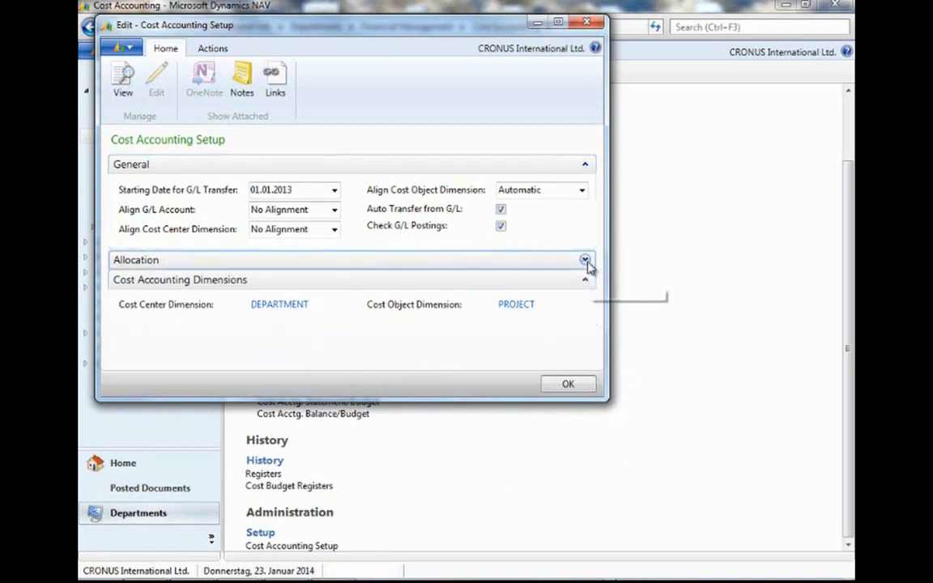
left_click(325, 209)
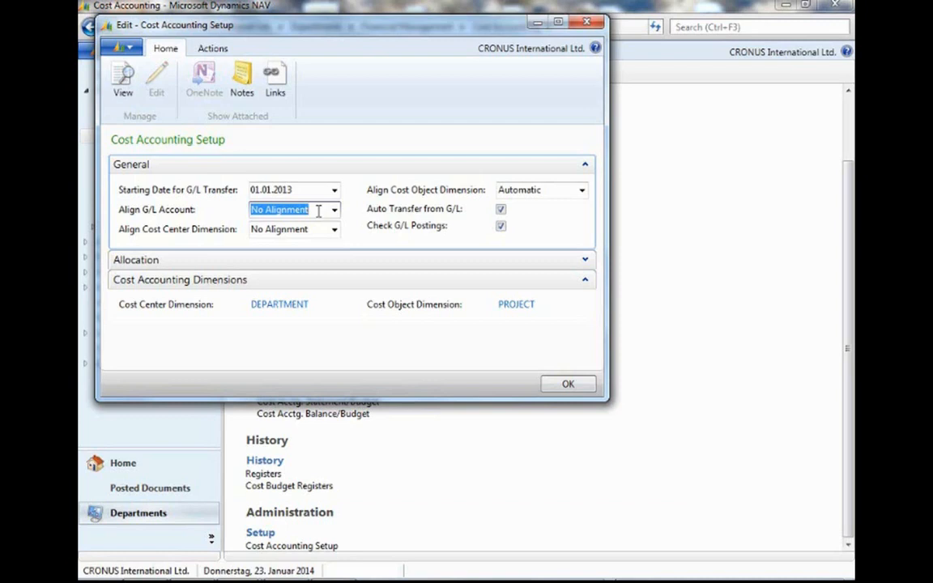
left_click(334, 211)
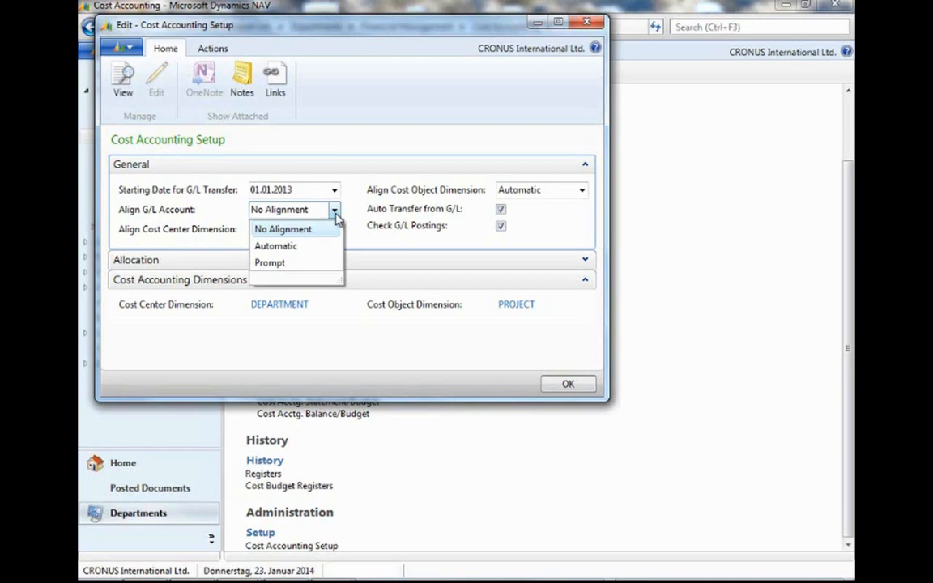
left_click(336, 217)
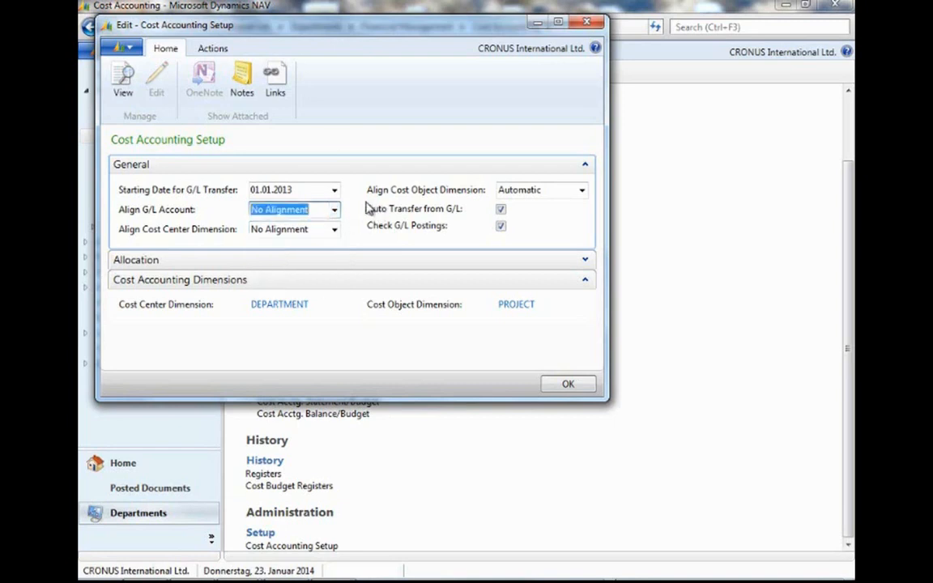
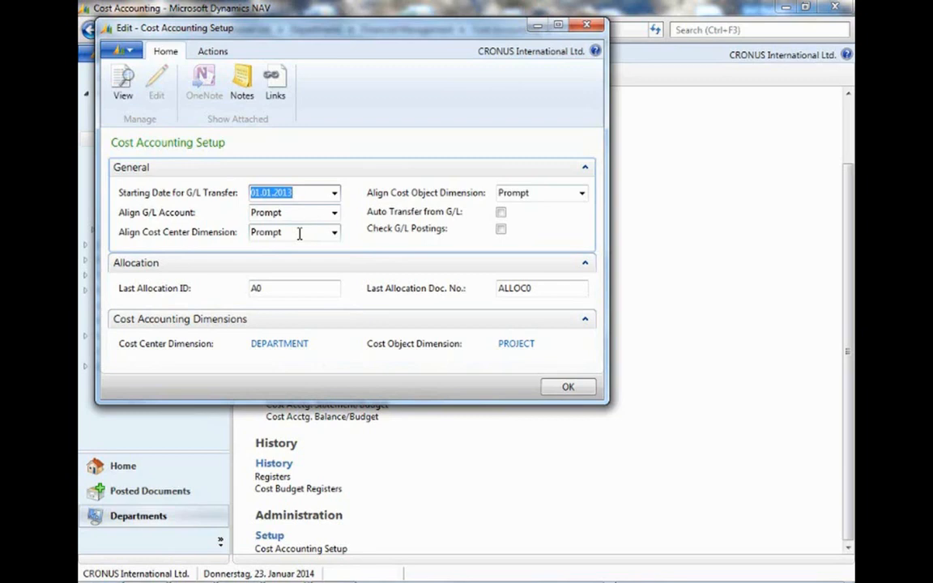
Close the Cost Accounting Setup and open the Chart of Cost Types.
left_click(568, 389)
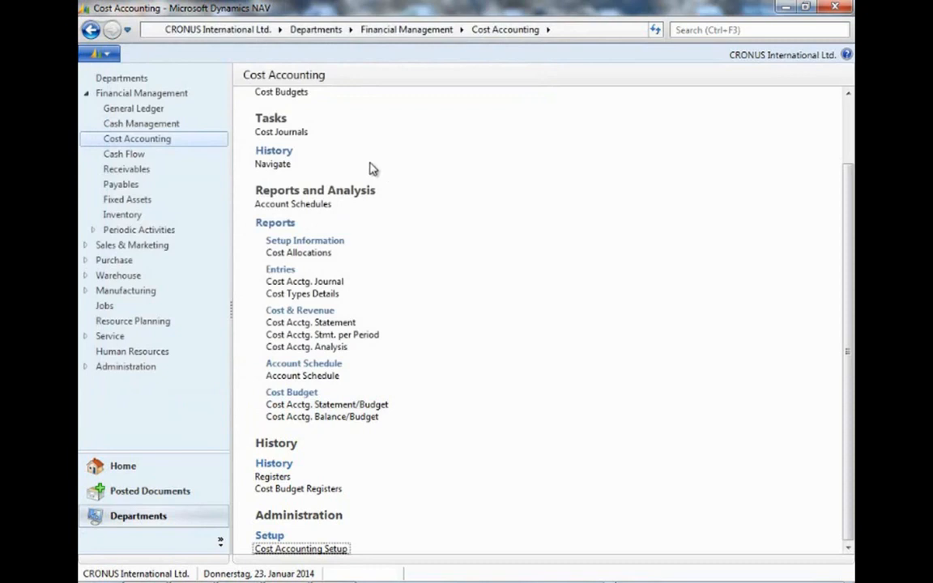
scroll(377, 167, "up", 2)
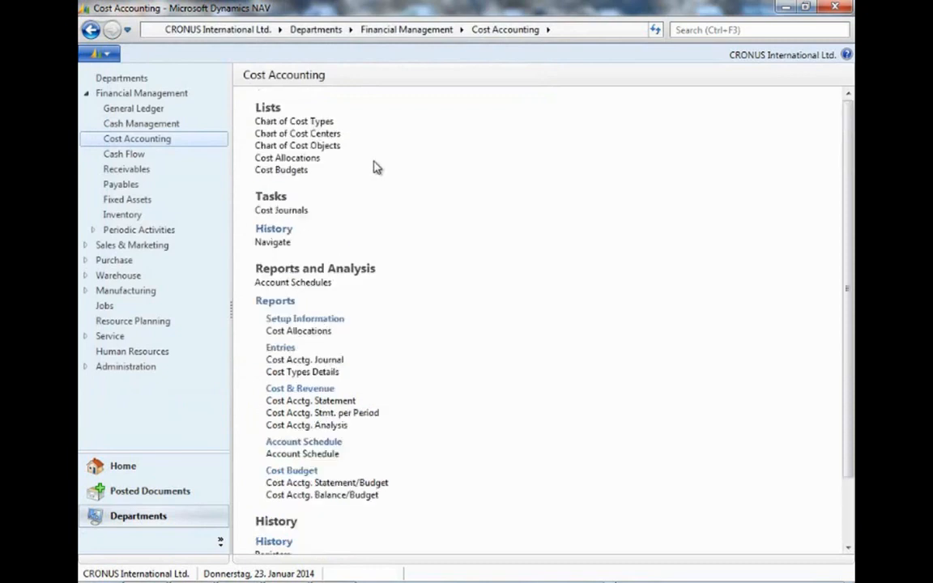
left_click(305, 122)
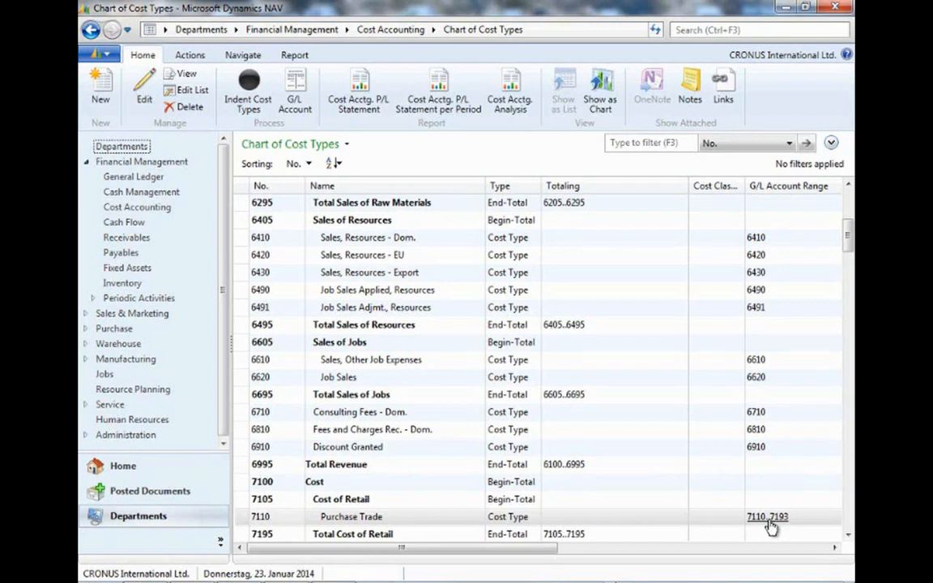
Open the General Ledger Chart of Accounts and examine the cost type numbers linked to the income statement accounts.
left_click(160, 161)
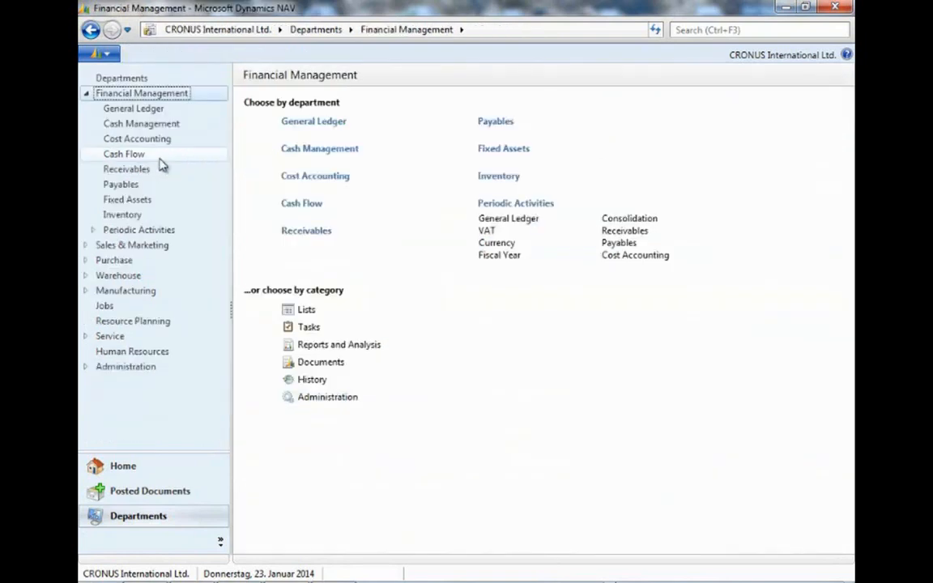
left_click(315, 123)
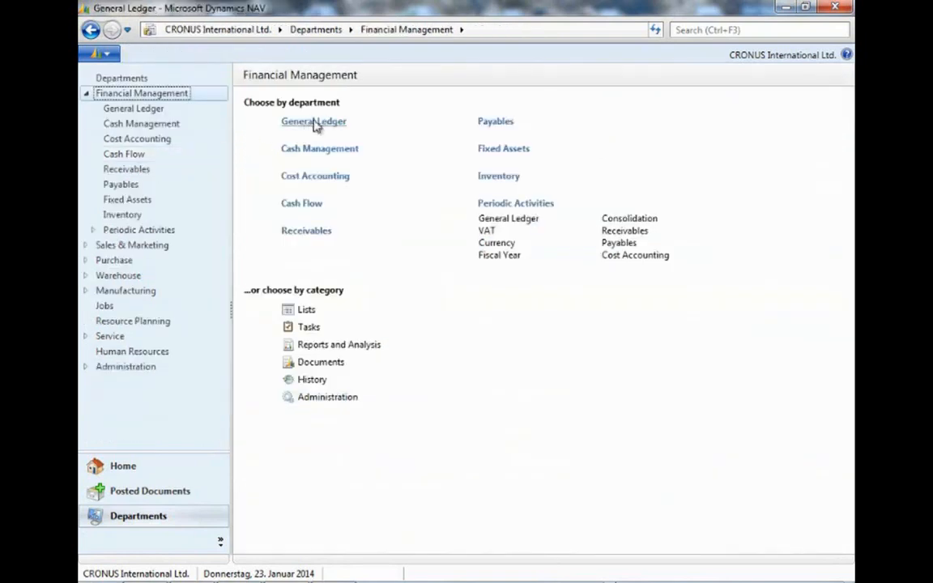
left_click(306, 123)
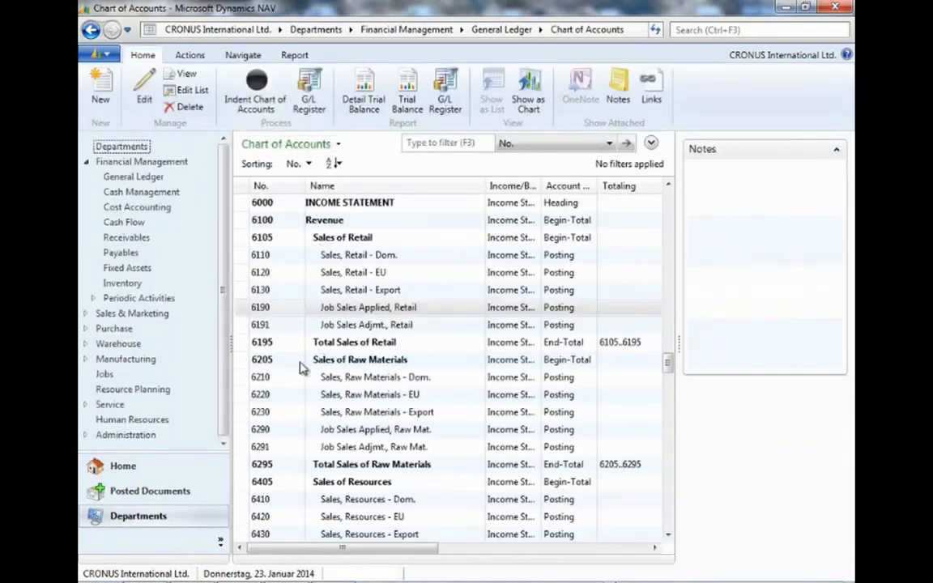
scroll(302, 366, "down", 7)
scroll(299, 366, "down", 2)
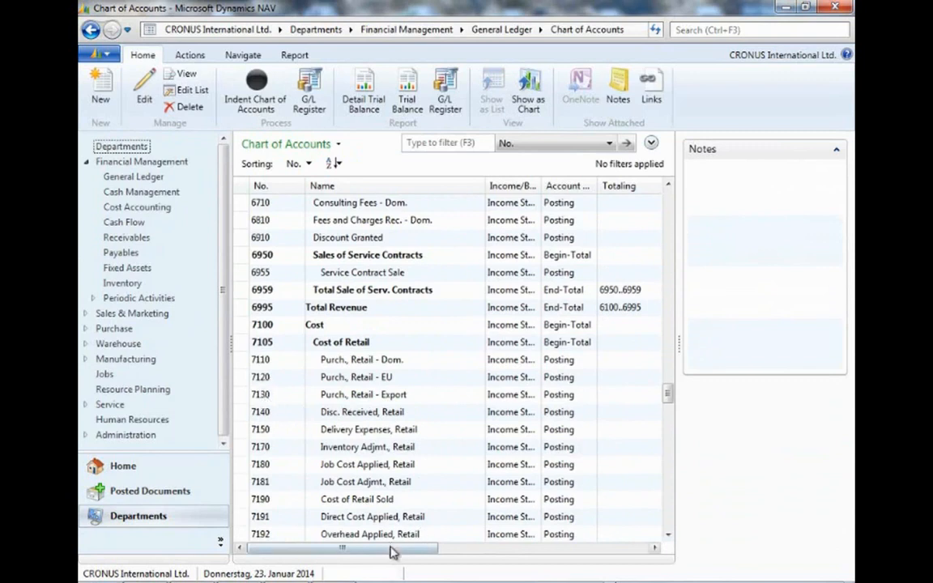
left_click_drag(391, 550, 636, 547)
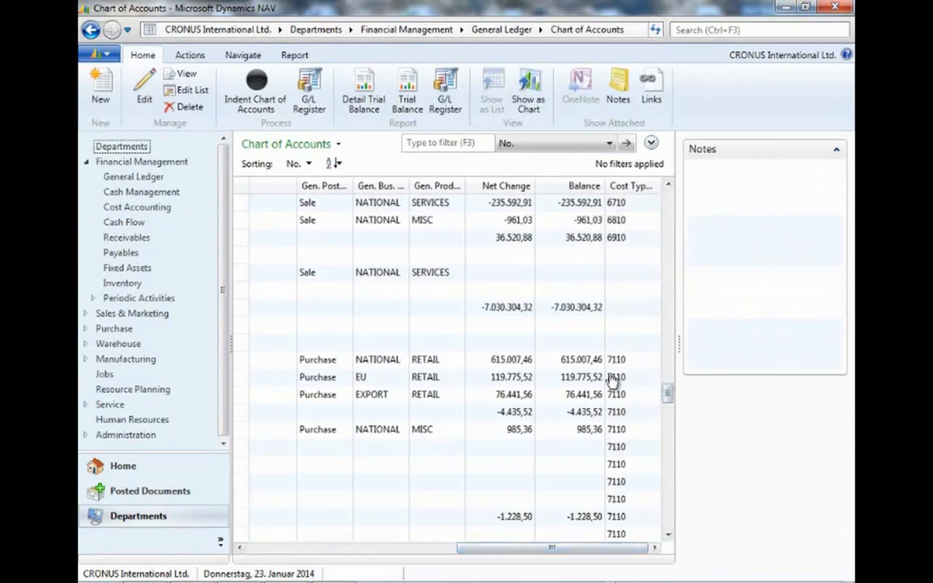
left_click(668, 535)
left_click(668, 534)
left_click(668, 534)
left_click_drag(613, 552, 387, 552)
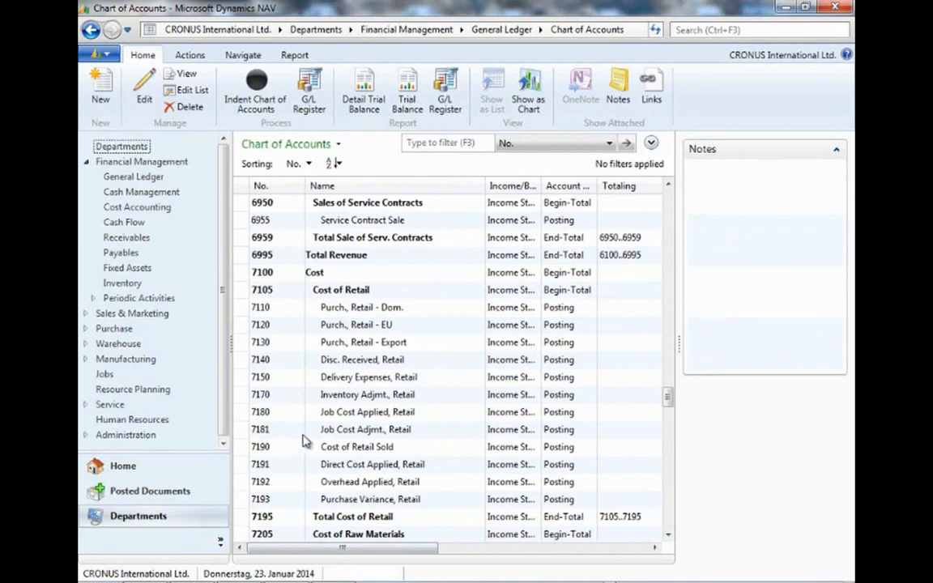
Open cost type 7110 Purchase Trade from the Chart of Cost Types and set its G/L Account Range to 7110..7130|7191..7193.
left_click(326, 28)
left_click(327, 161)
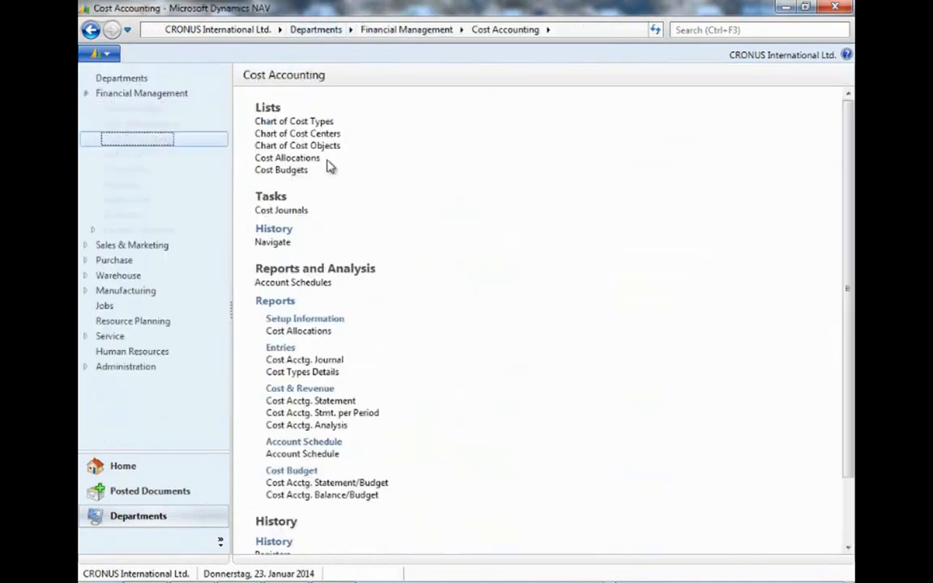
left_click(324, 121)
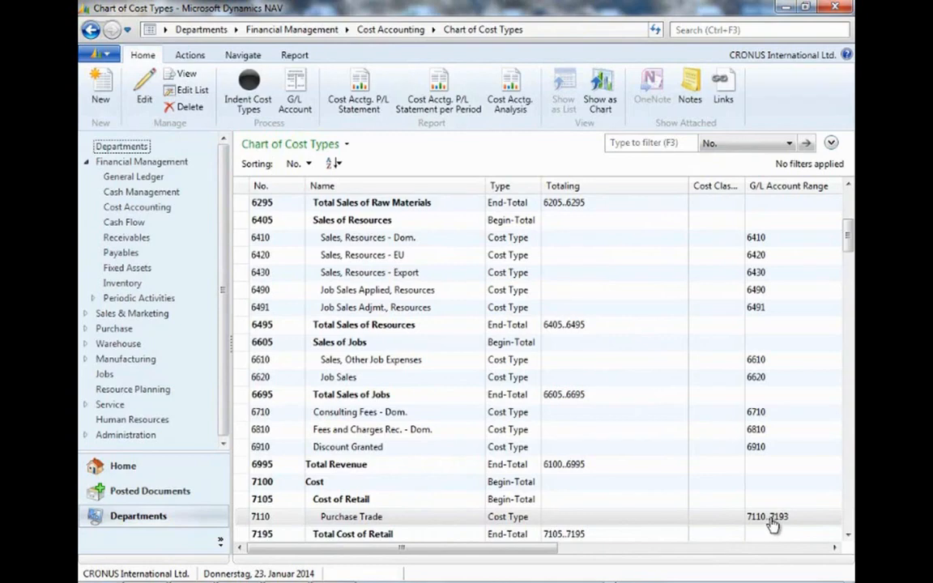
left_click(354, 518)
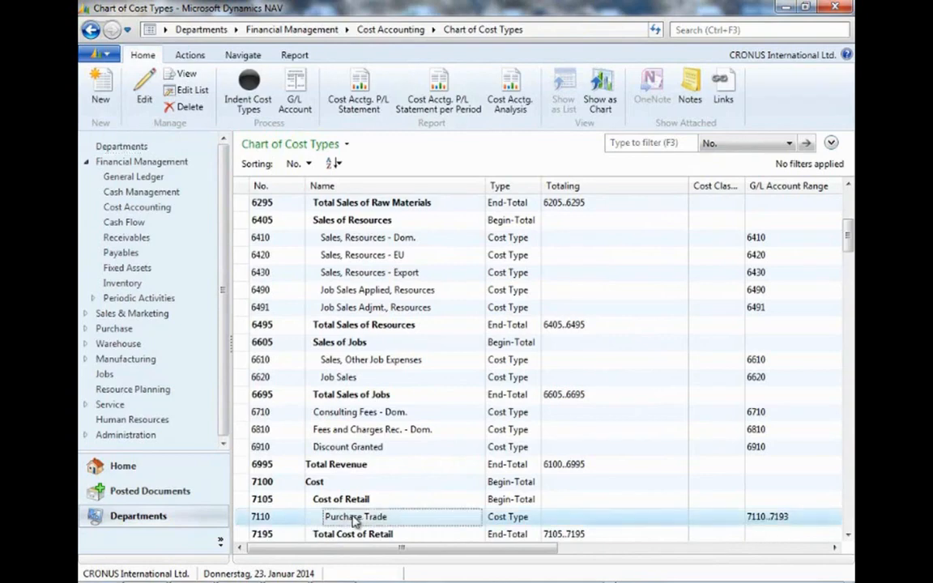
double_click(354, 519)
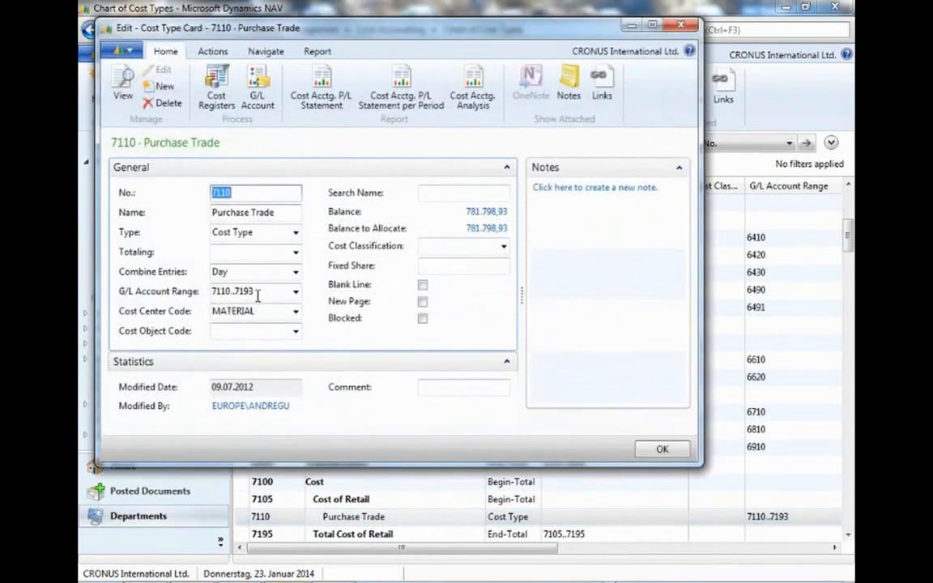
left_click_drag(258, 294, 232, 298)
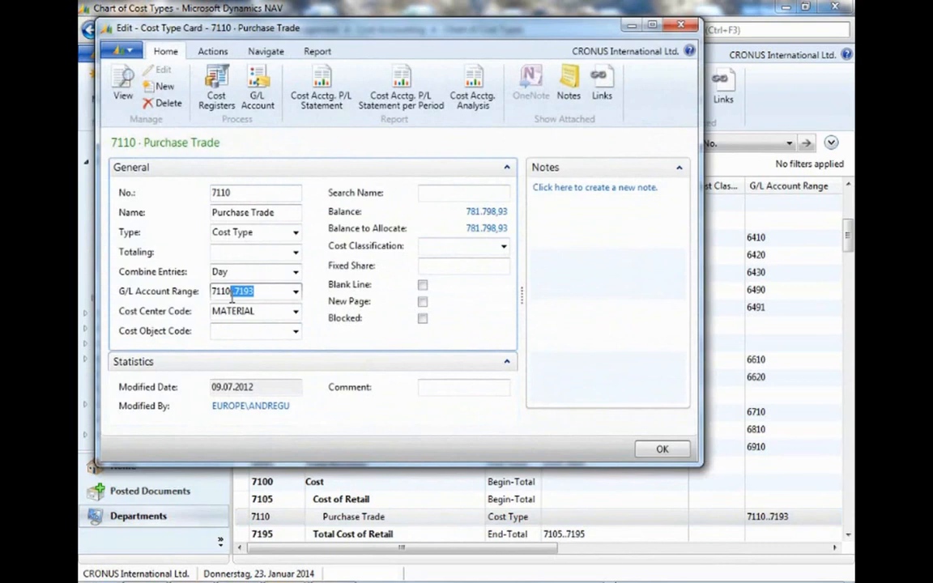
type(".7130|7191..7193")
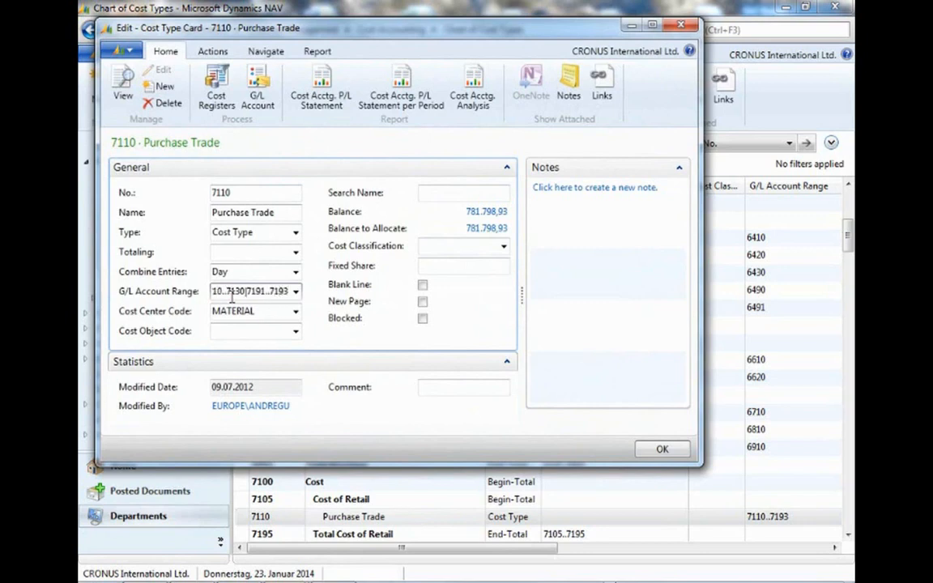
left_click(277, 312)
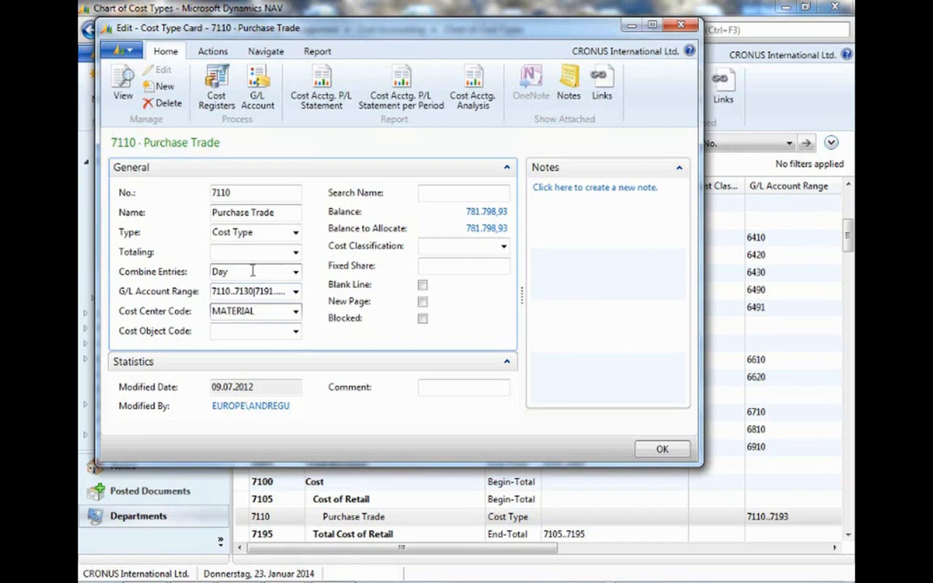
Inspect the Combine Entries options of the cost type card and close the card.
left_click(295, 274)
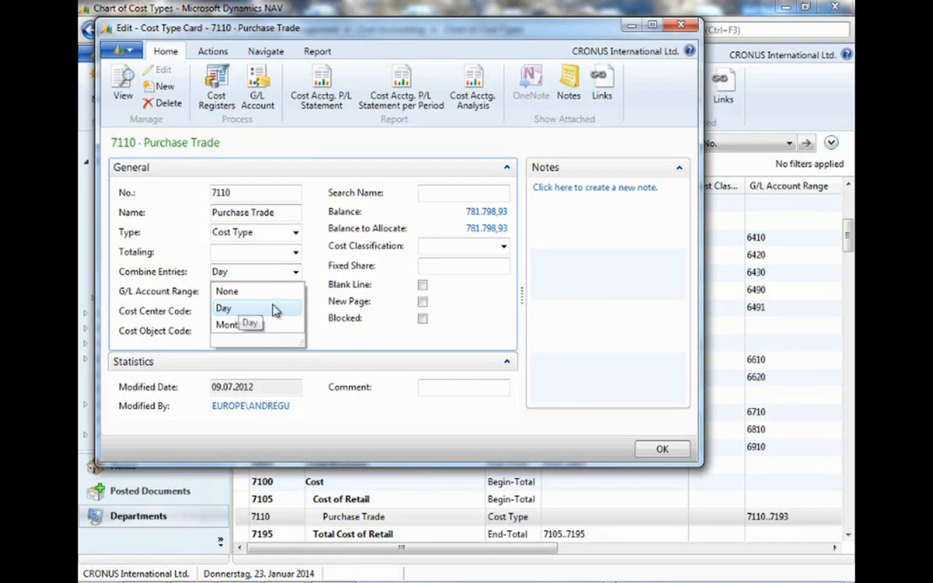
left_click(331, 284)
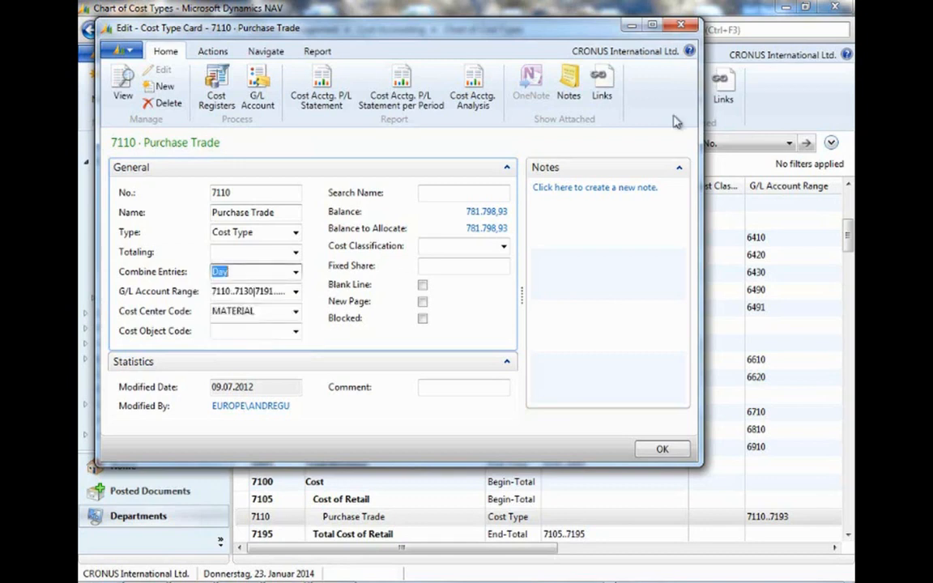
left_click(684, 31)
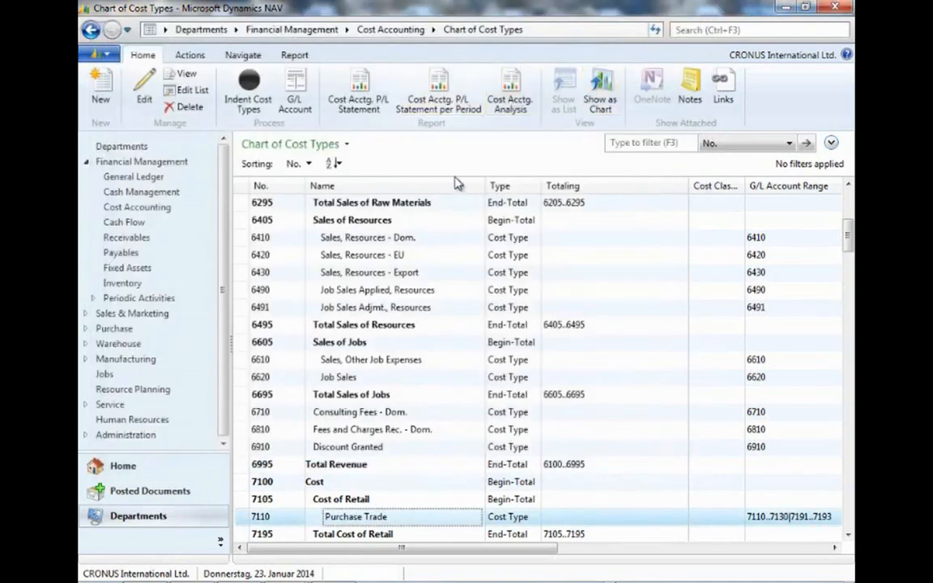
Run Register Cost Types in Chart of Accounts and confirm the job.
left_click(181, 60)
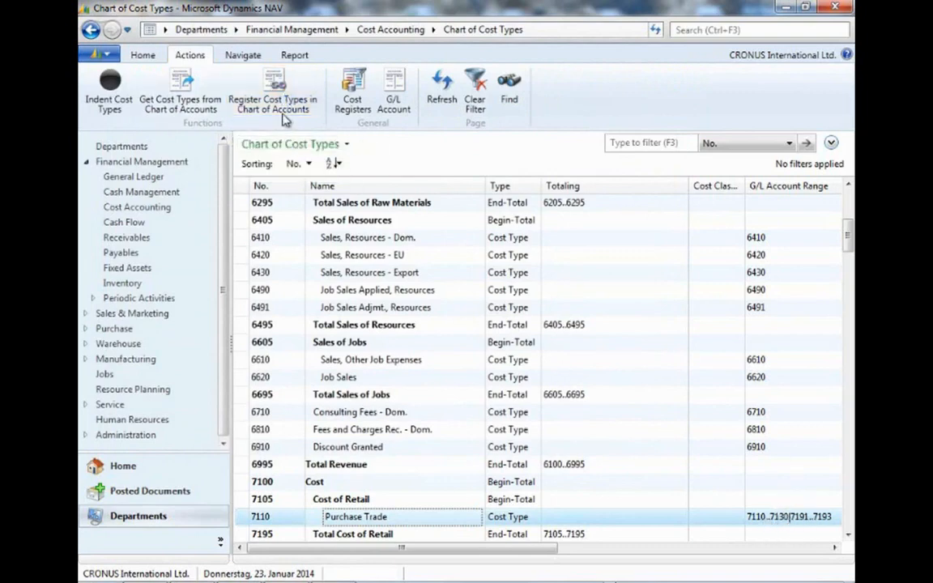
left_click(257, 103)
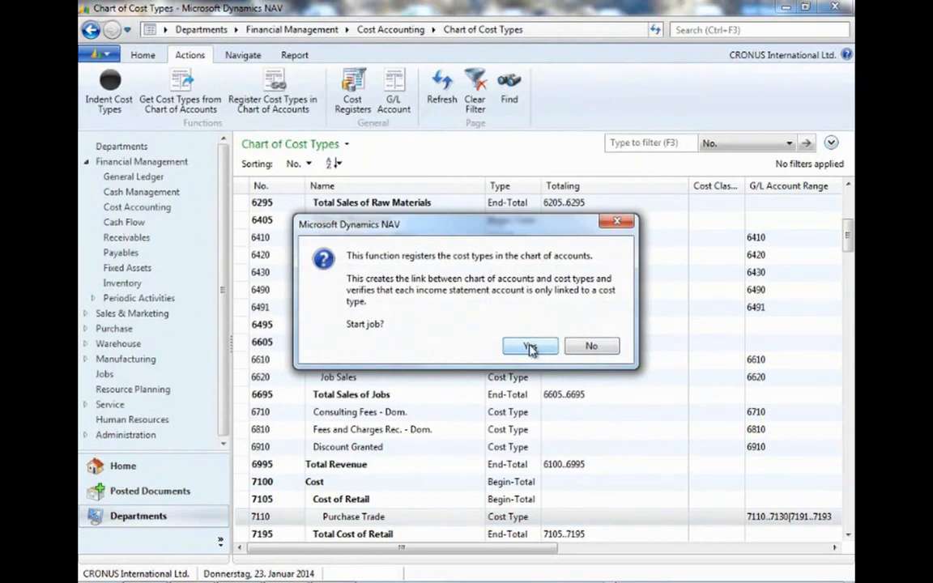
left_click(530, 346)
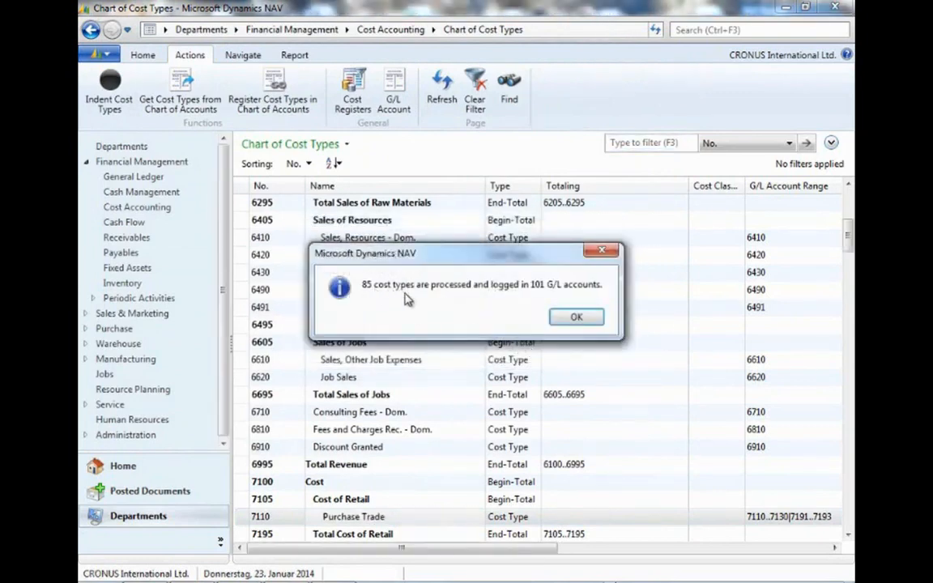
left_click(577, 317)
Reopen the Chart of Accounts and check which cost type each retail cost account is now linked to.
left_click(141, 178)
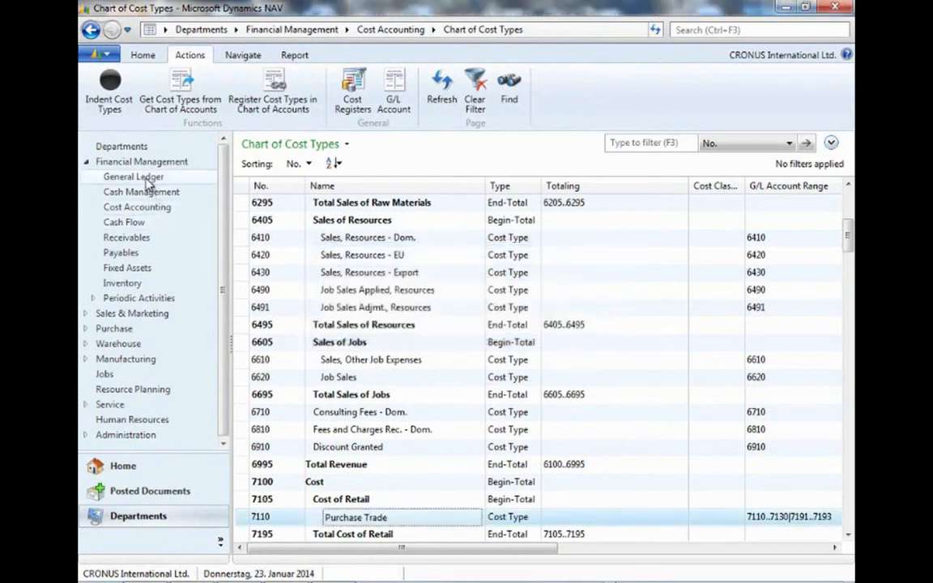
left_click(300, 122)
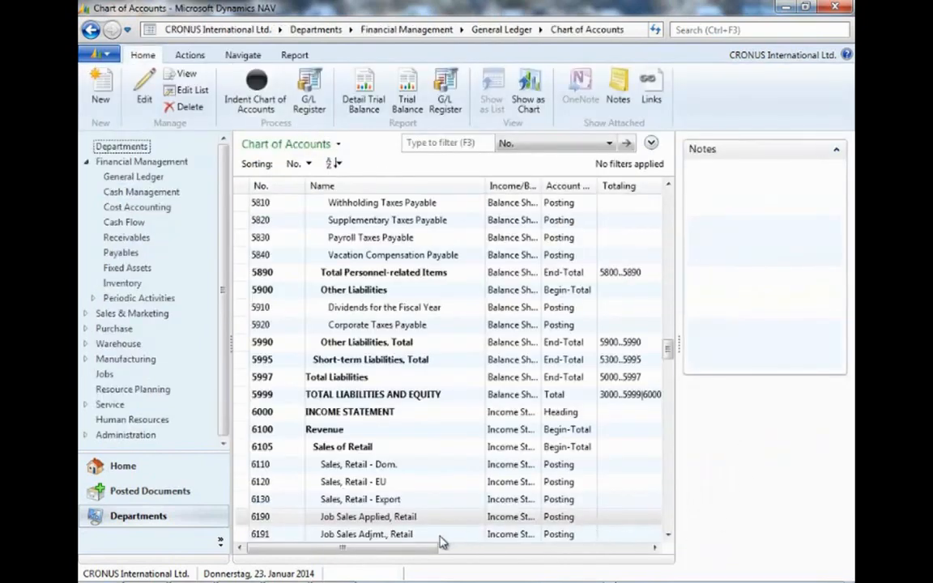
scroll(443, 493, "down", 5)
scroll(443, 490, "down", 12)
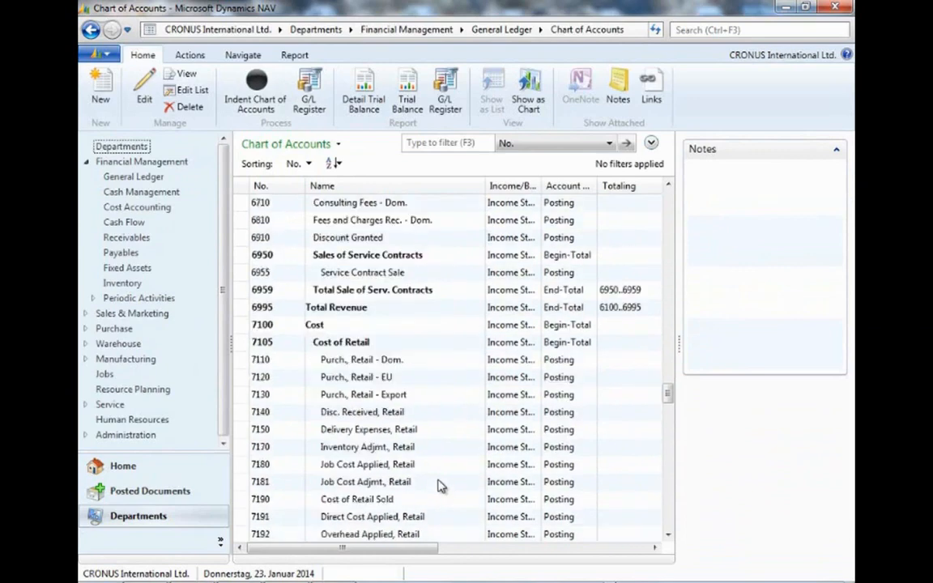
left_click_drag(395, 550, 632, 551)
left_click(630, 362)
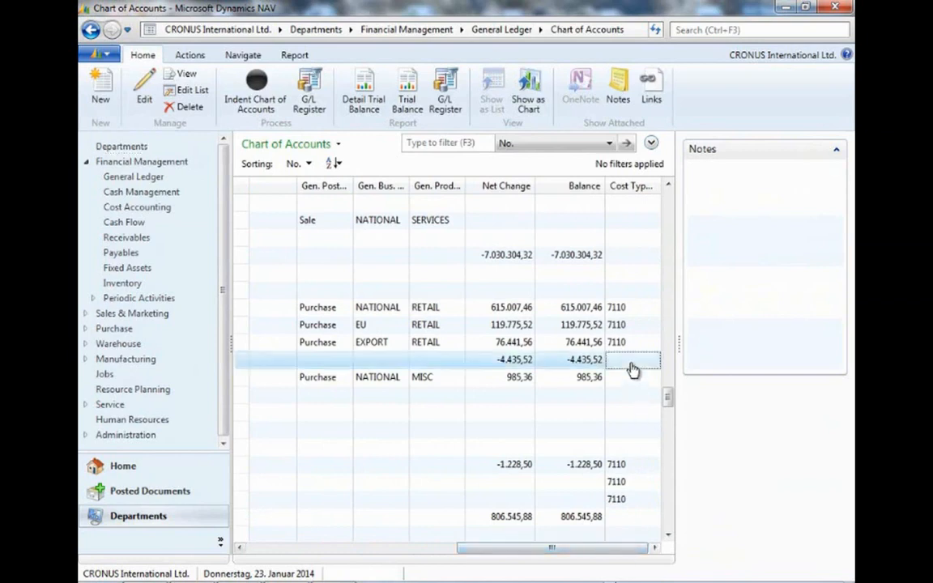
left_click(630, 450)
left_click_drag(630, 453, 627, 364)
left_click_drag(677, 345, 849, 348)
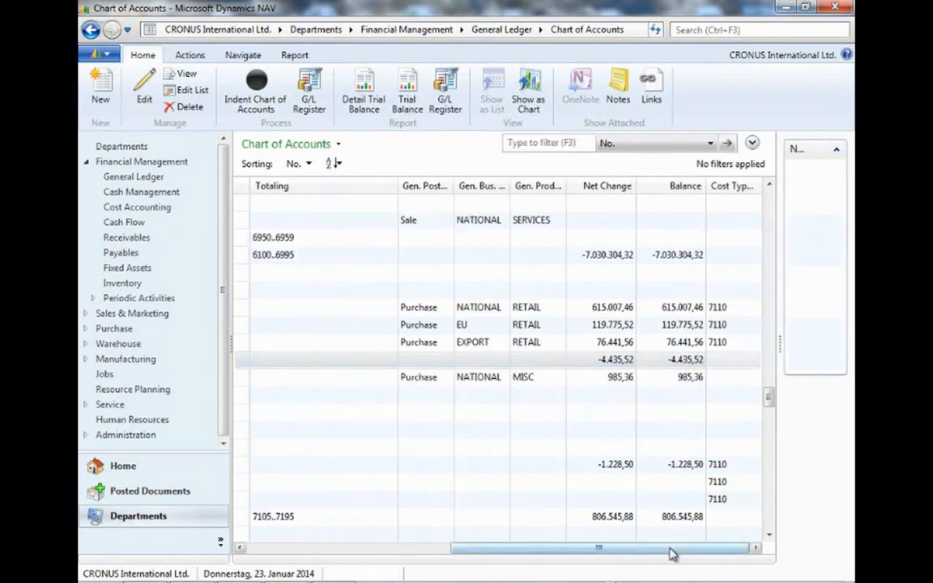
left_click_drag(670, 551, 241, 535)
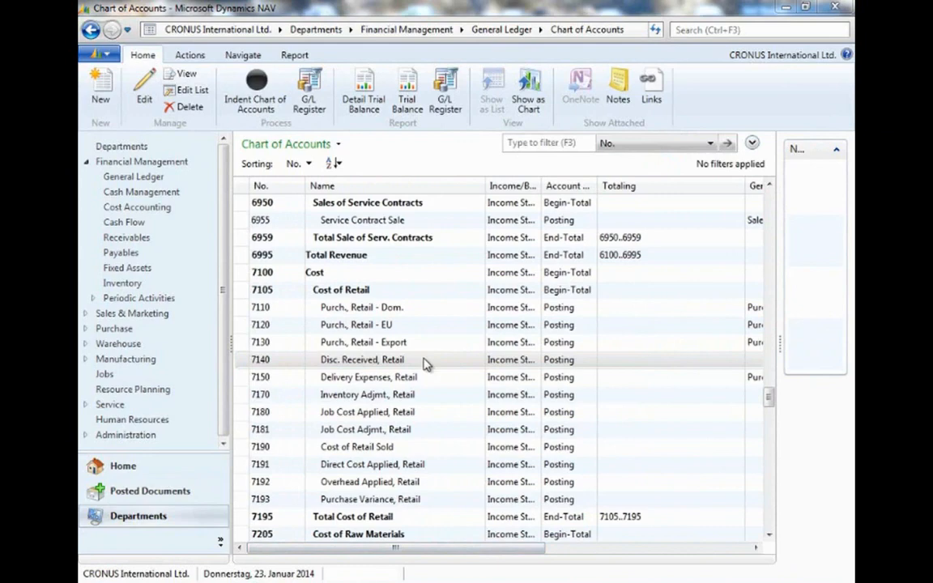
Open the Chart of Cost Centers, scroll through it, and view its DEPARTMENT dimension values before closing that list.
left_click(166, 209)
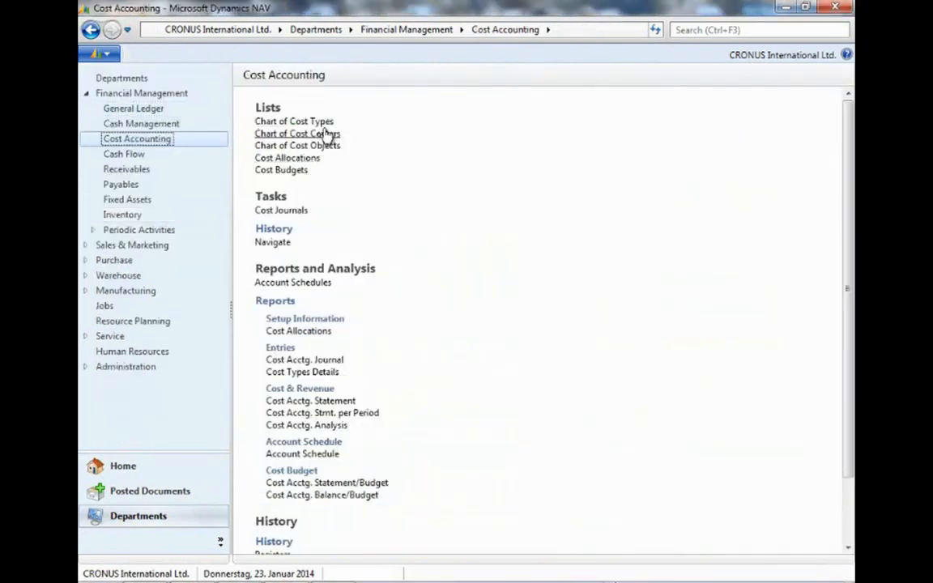
left_click(328, 136)
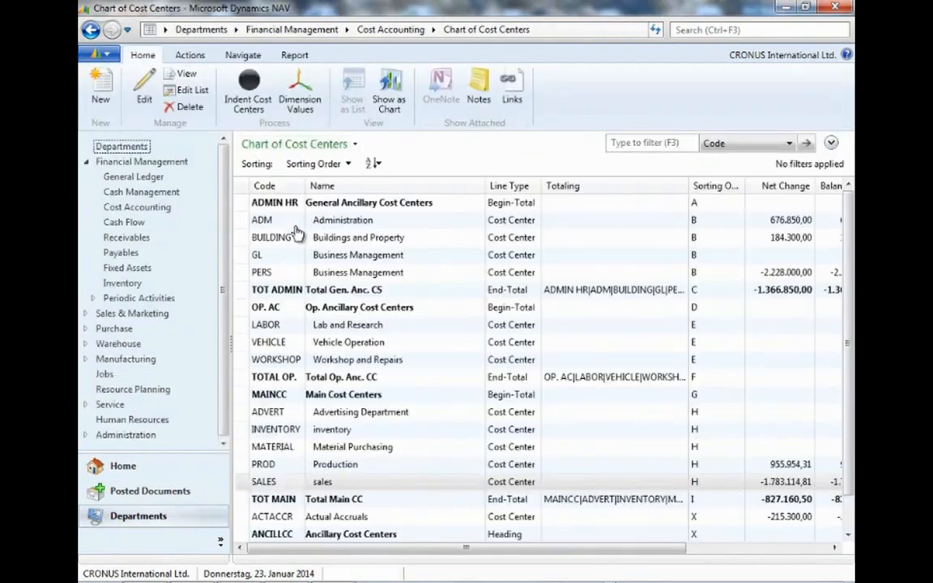
scroll(294, 280, "down", 1)
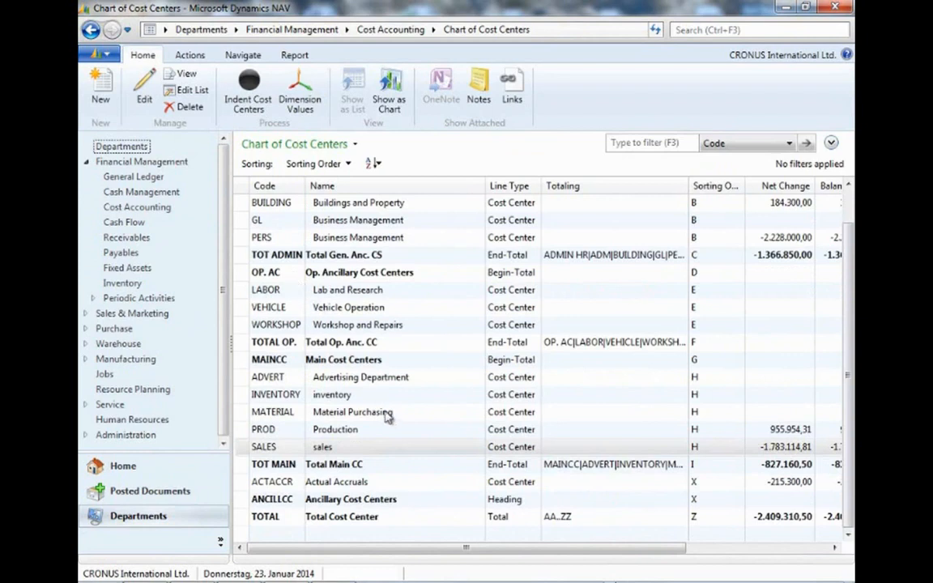
scroll(360, 361, "up", 1)
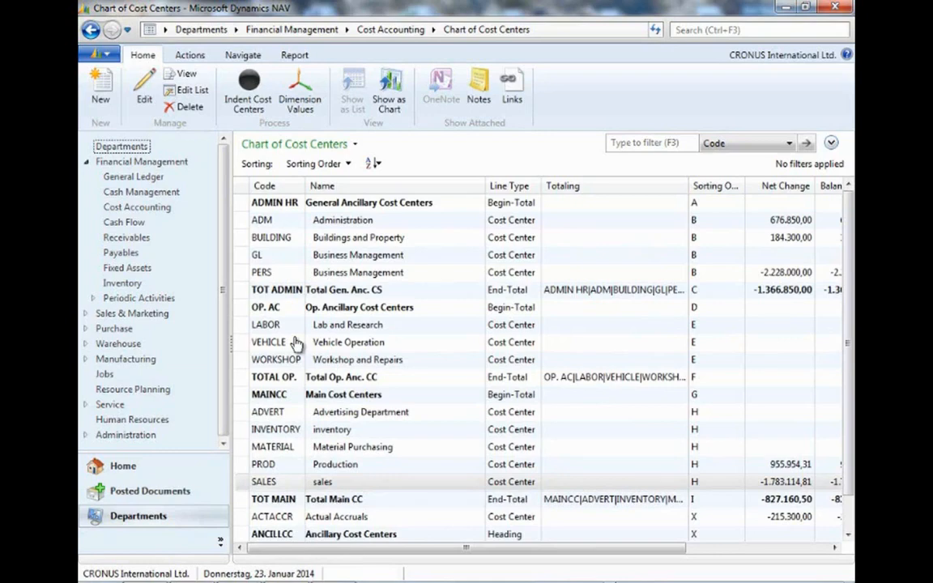
left_click(305, 104)
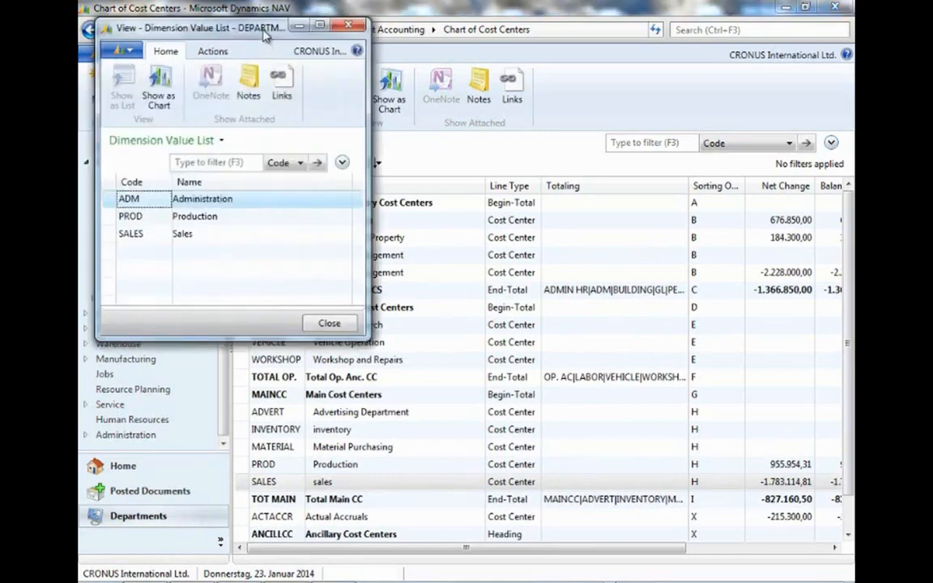
left_click_drag(240, 29, 640, 60)
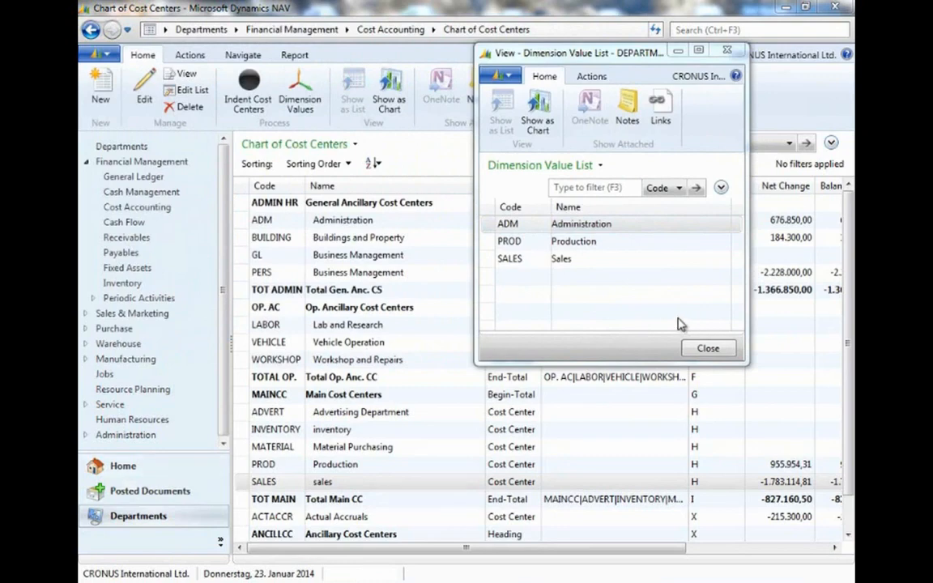
left_click(709, 349)
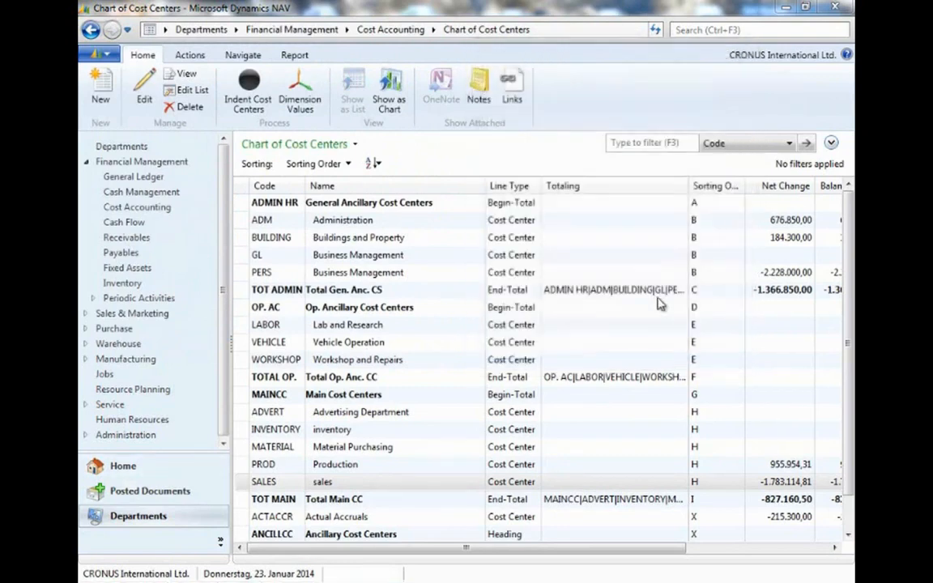
Open the dimension values of the DEPARTMENT dimension from the Dimensions list in application setup.
left_click(314, 31)
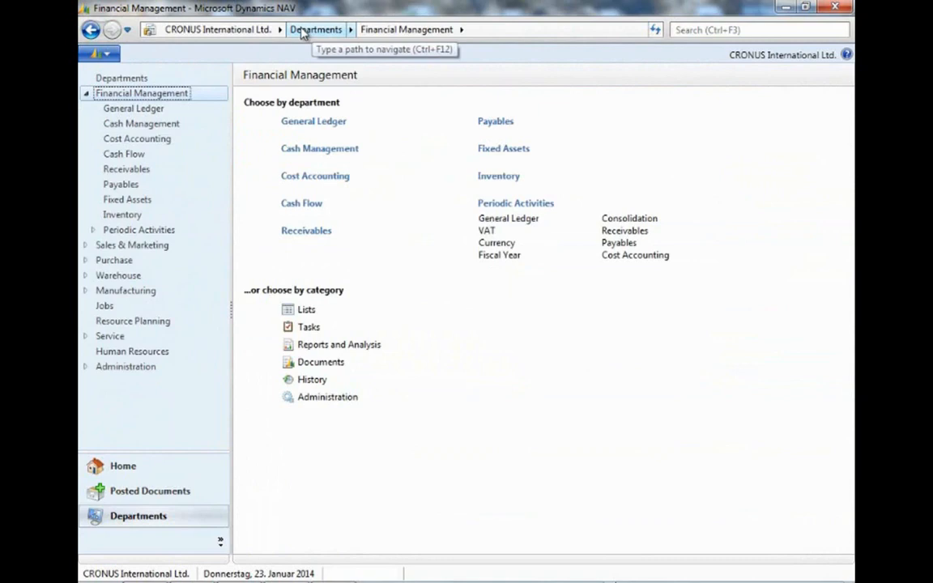
left_click(143, 369)
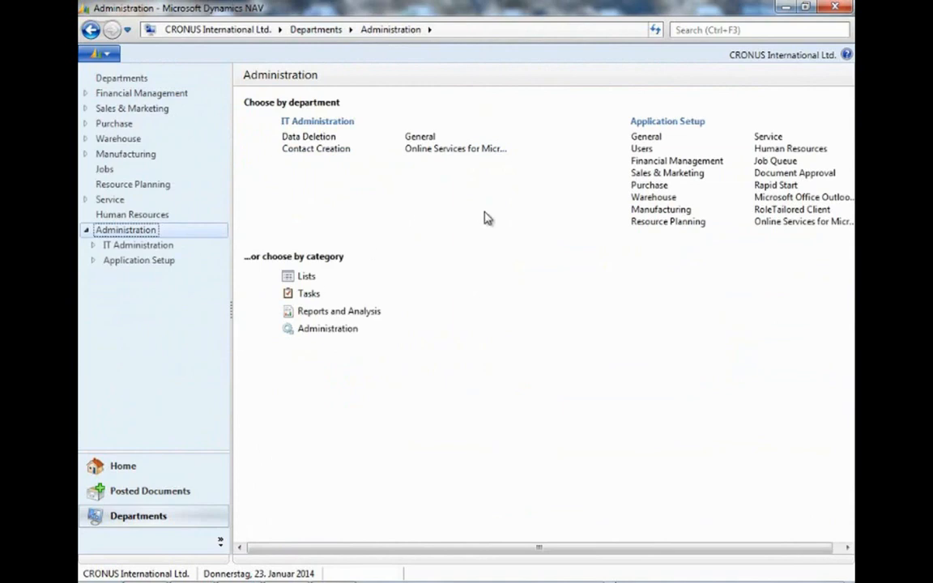
left_click(142, 260)
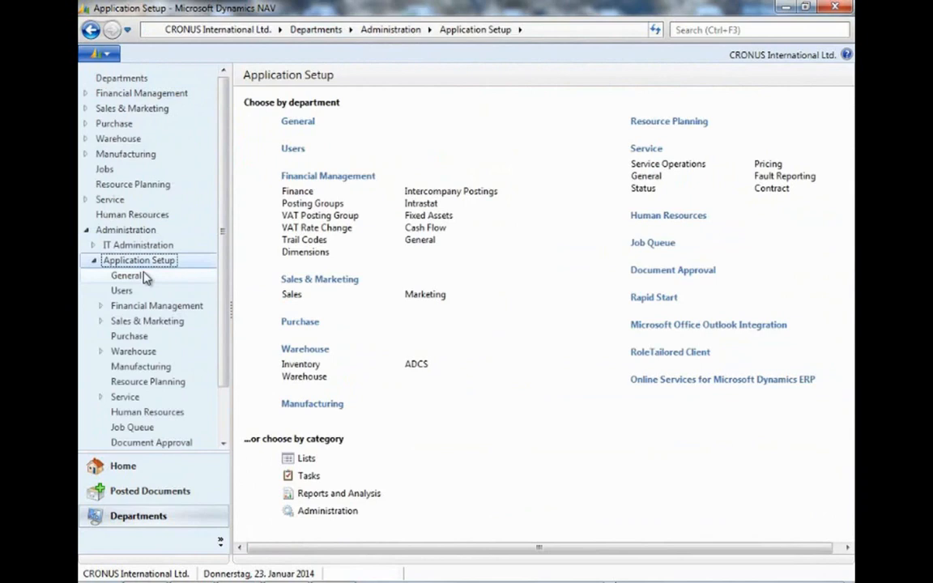
left_click(306, 252)
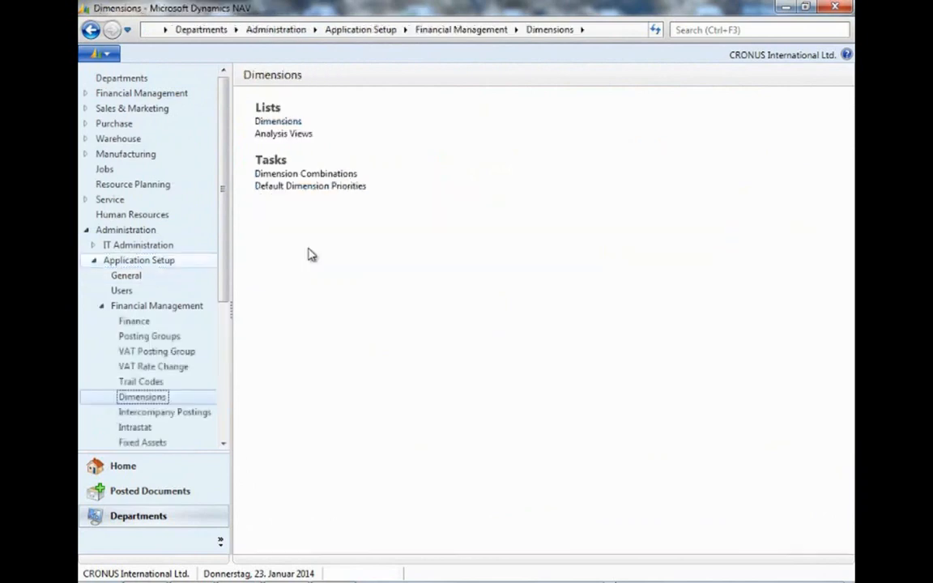
left_click(275, 122)
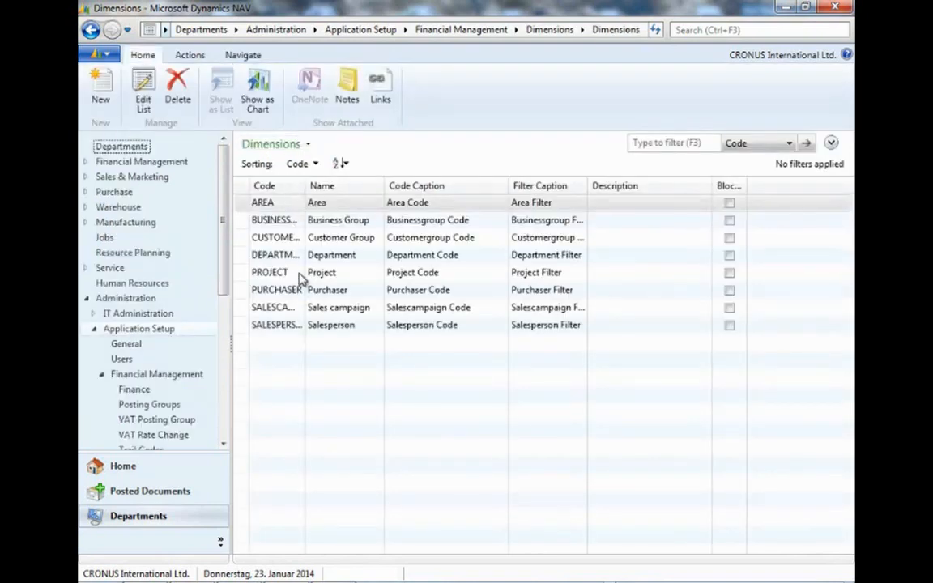
left_click(299, 256)
left_click(187, 55)
left_click(224, 56)
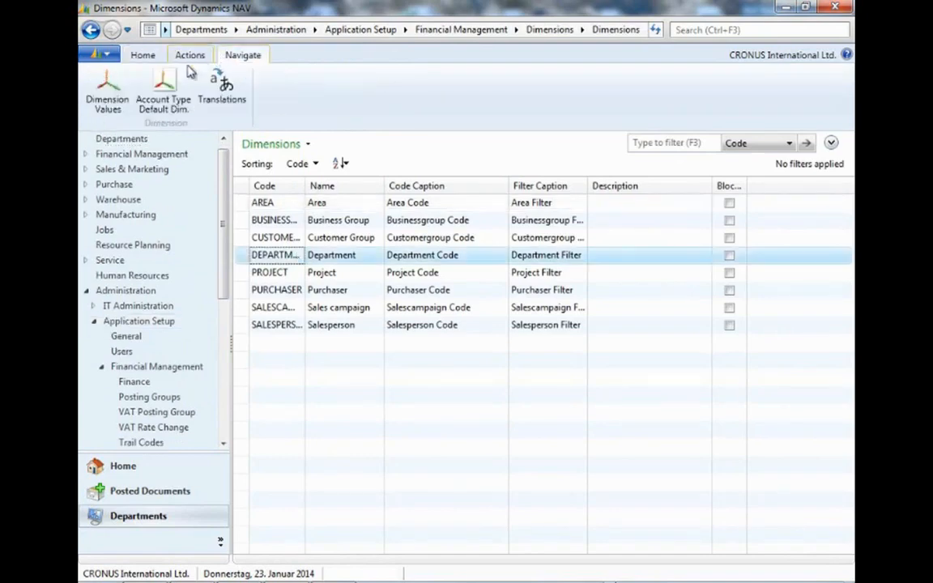
left_click(108, 93)
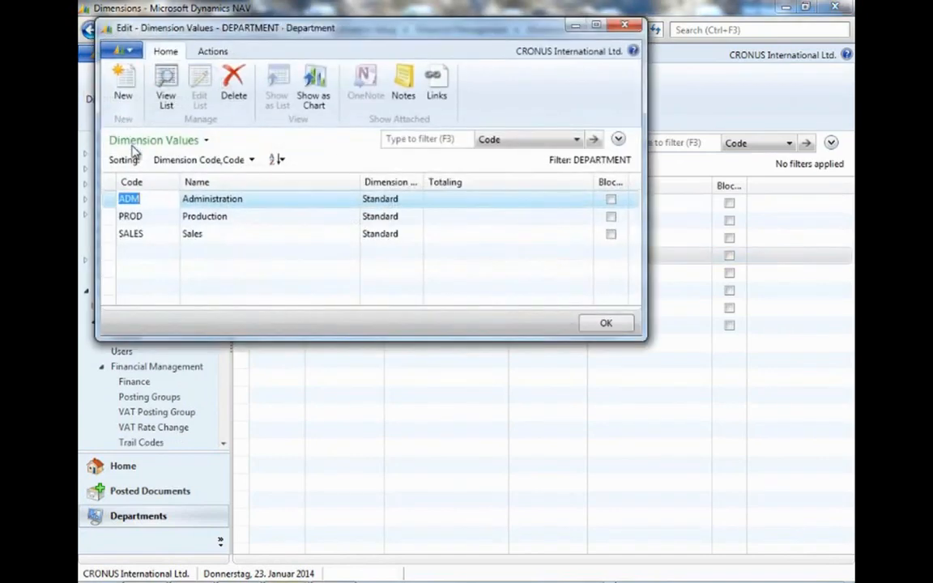
Add a DEPARTMENT dimension value PURCHASE named Purchase and accept creating the matching cost center in Cost Accounting.
left_click(147, 234)
left_click(150, 251)
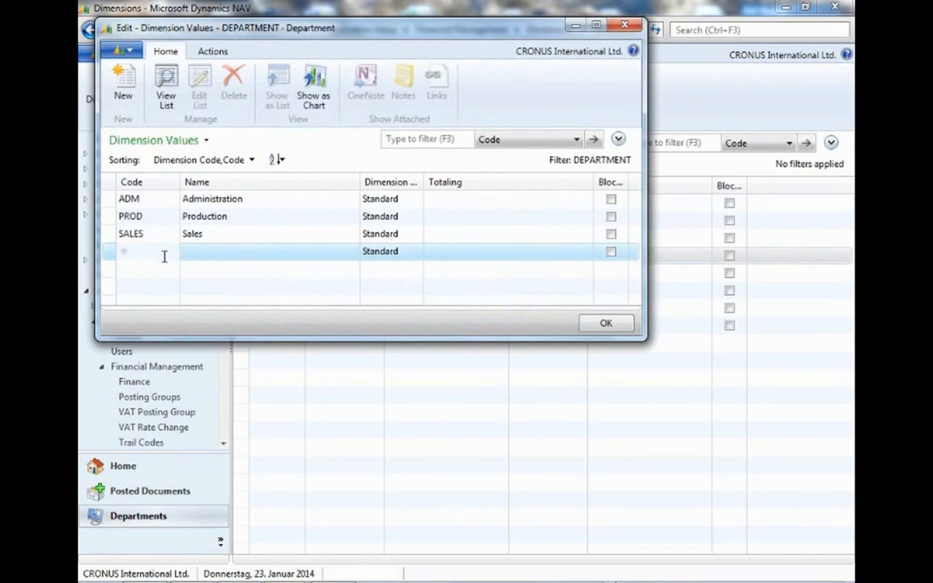
left_click(163, 256)
type("Purchase")
key("Tab")
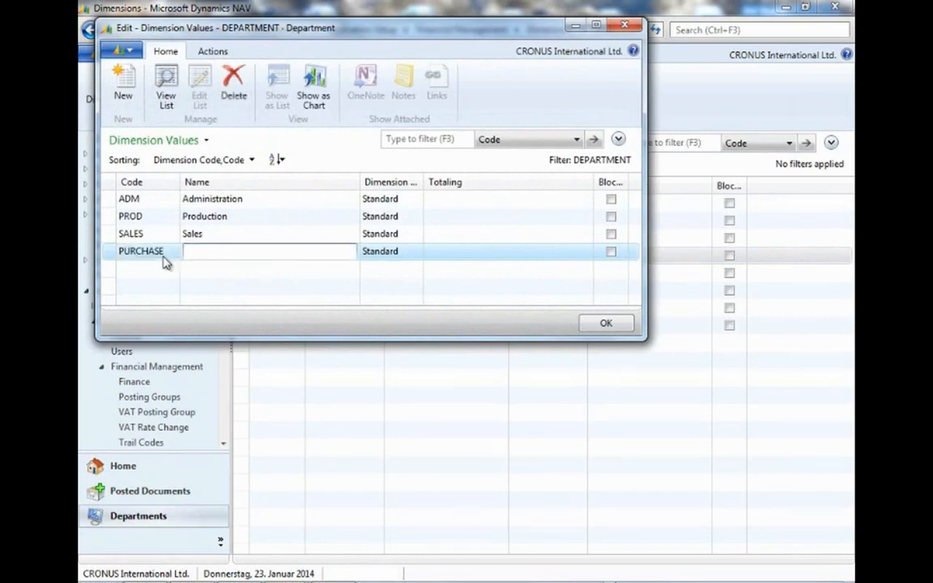
type("Purchase")
key("Tab")
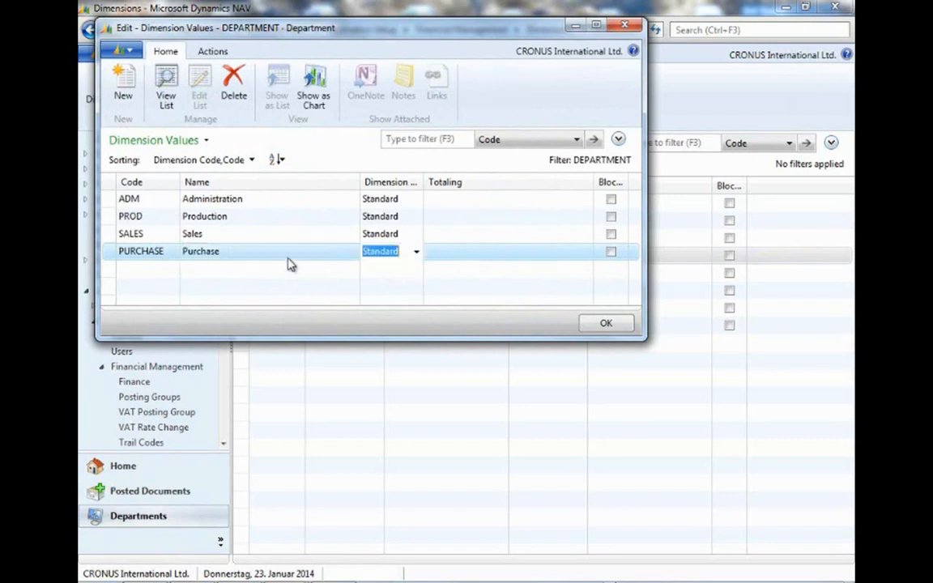
left_click(604, 323)
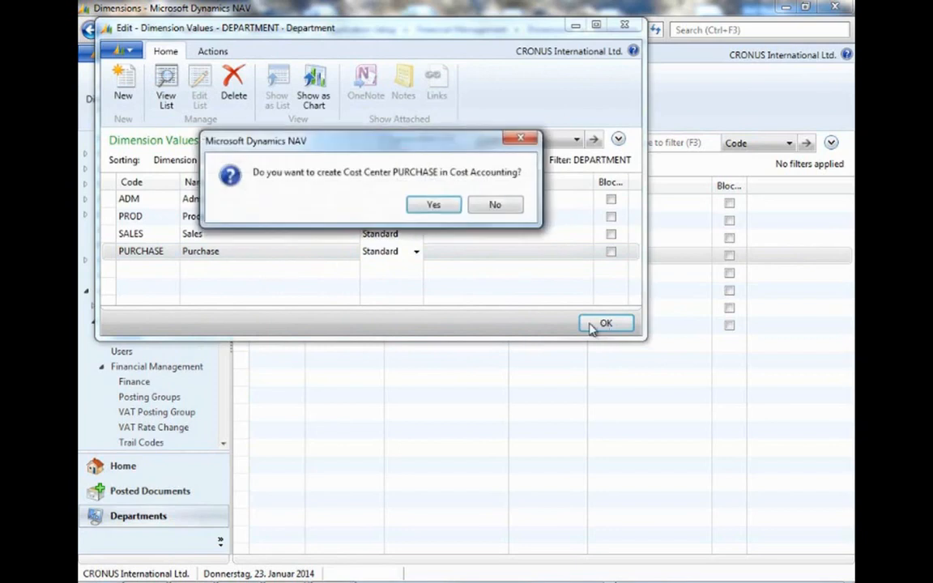
left_click(434, 206)
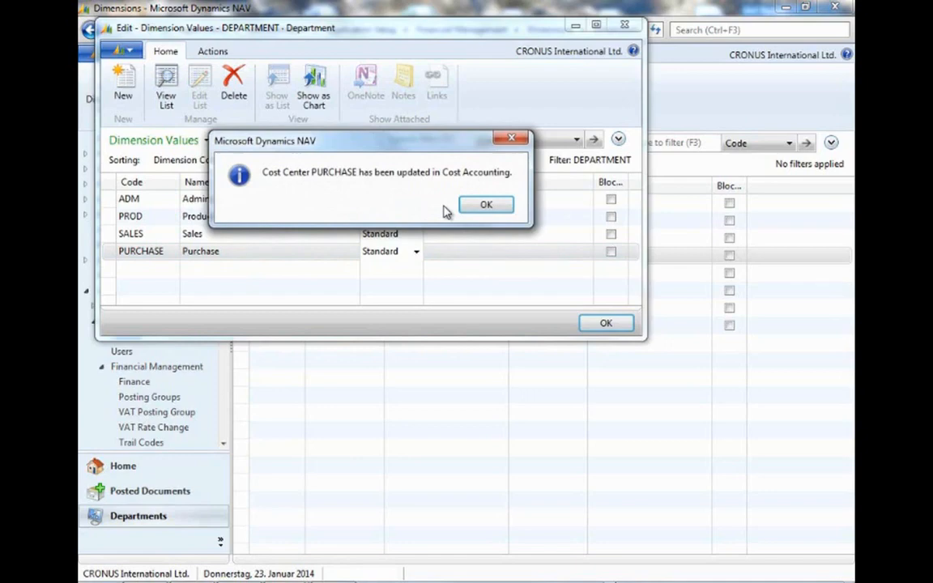
left_click(485, 207)
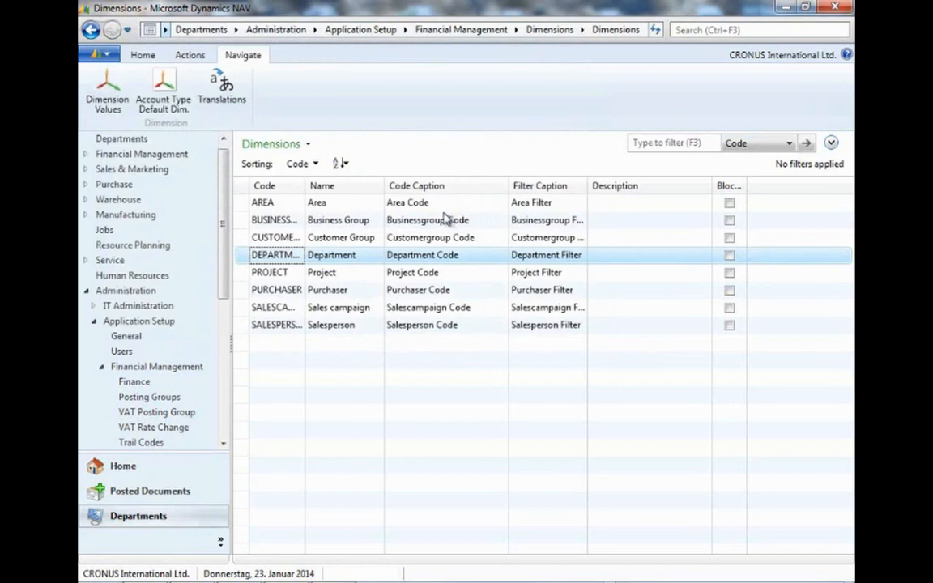
In the Chart of Cost Centers, give PURCHASE sorting order H and subtype Main Cost Center, then indent the cost centers.
left_click(144, 154)
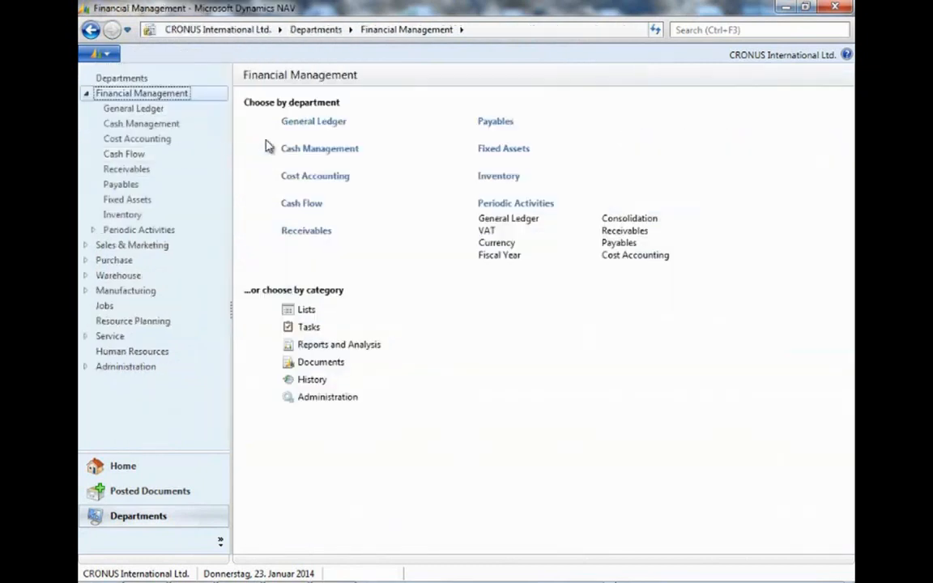
left_click(336, 178)
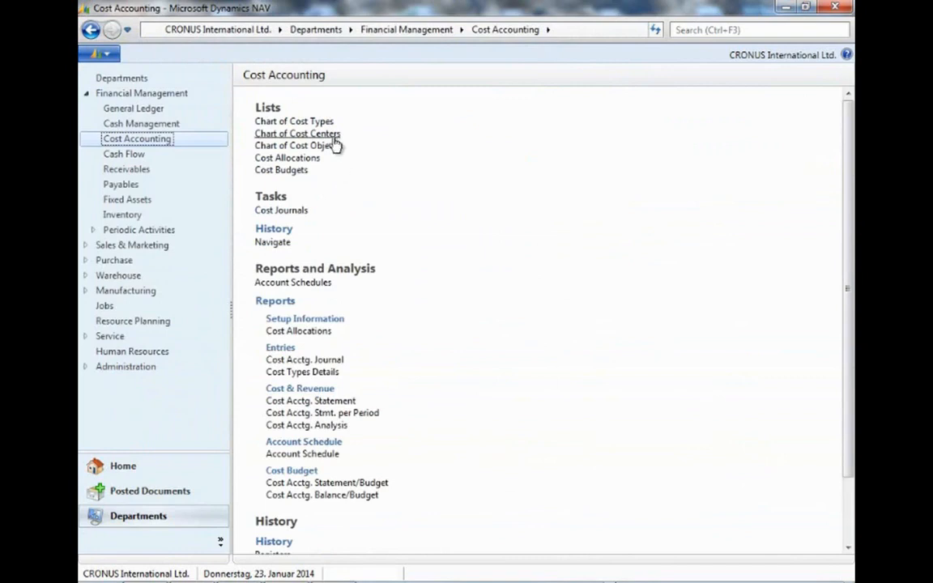
left_click(299, 133)
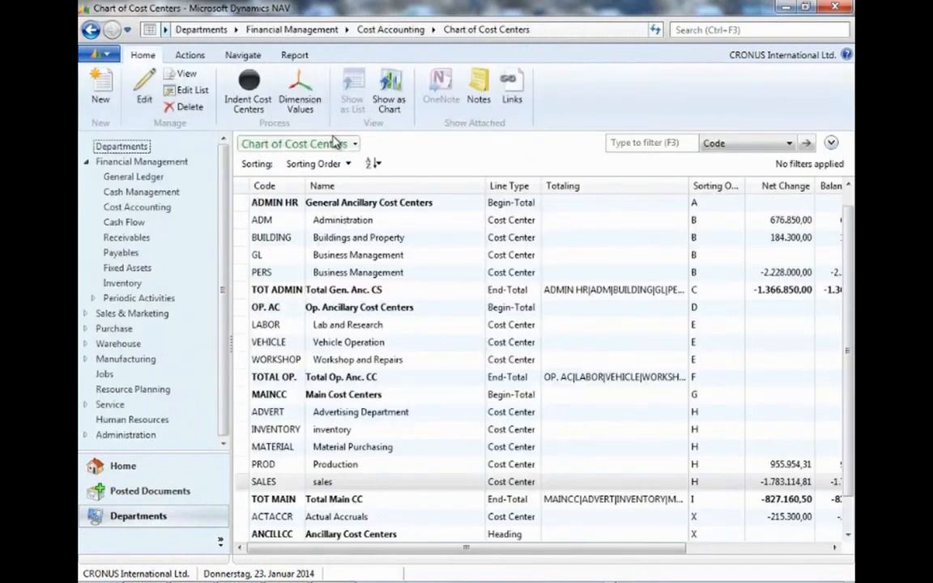
scroll(361, 295, "down", 1)
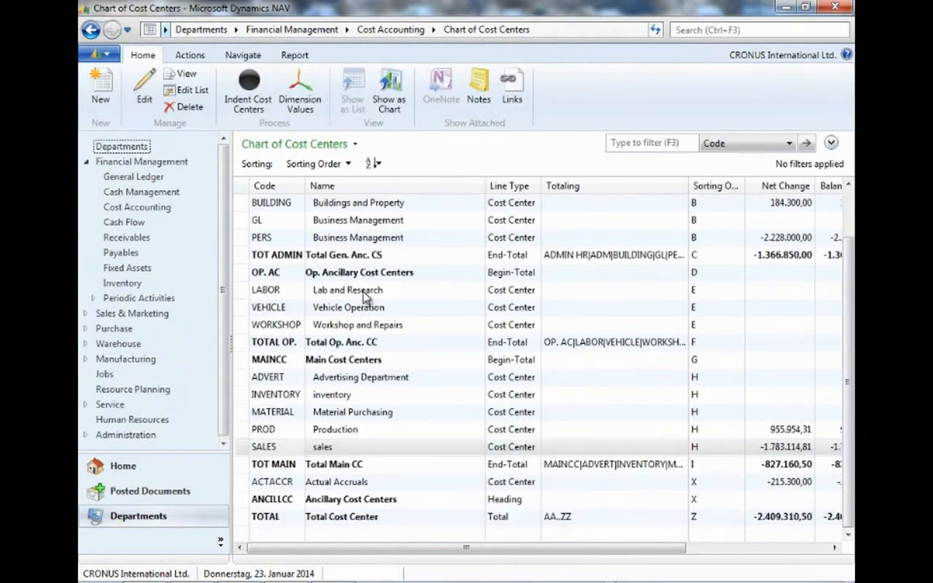
scroll(365, 297, "up", 1)
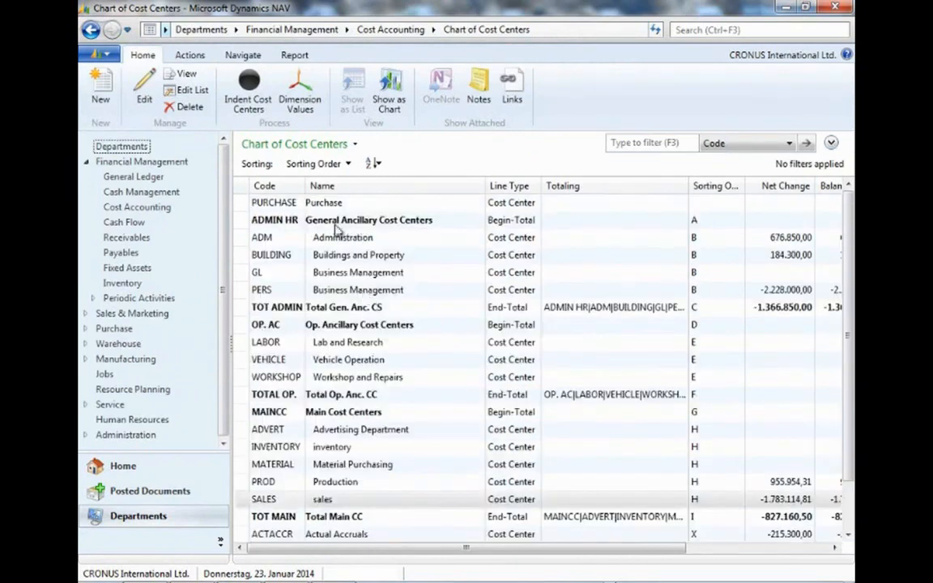
left_click(316, 203)
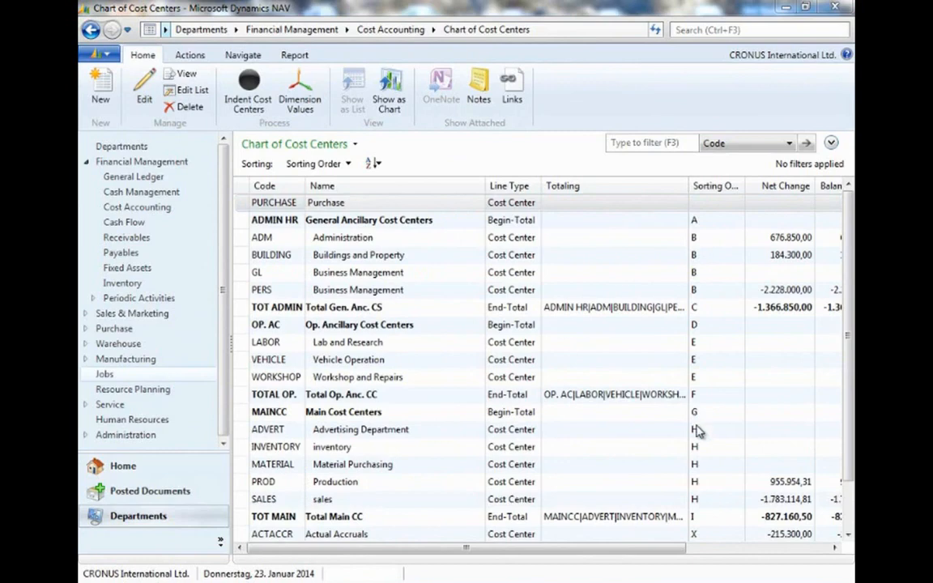
double_click(340, 209)
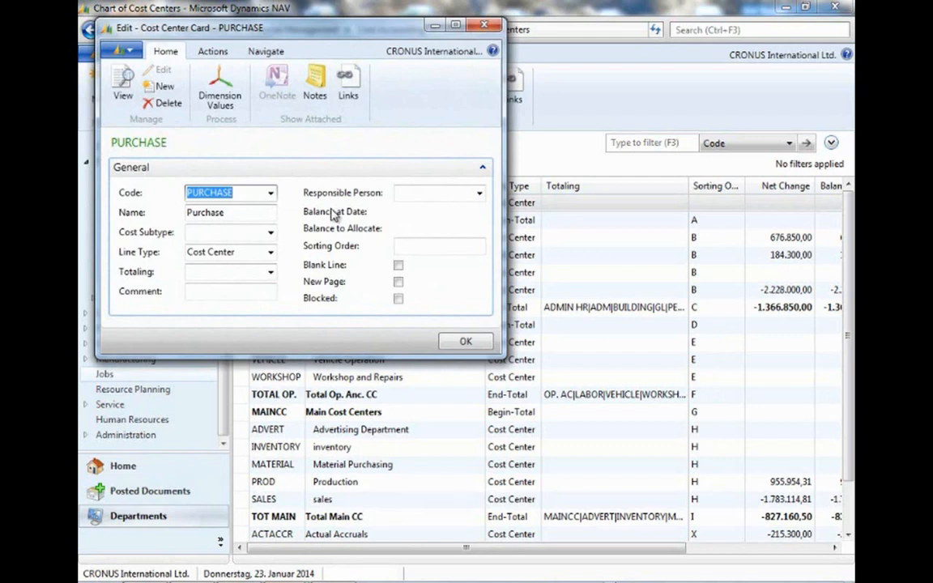
left_click(408, 246)
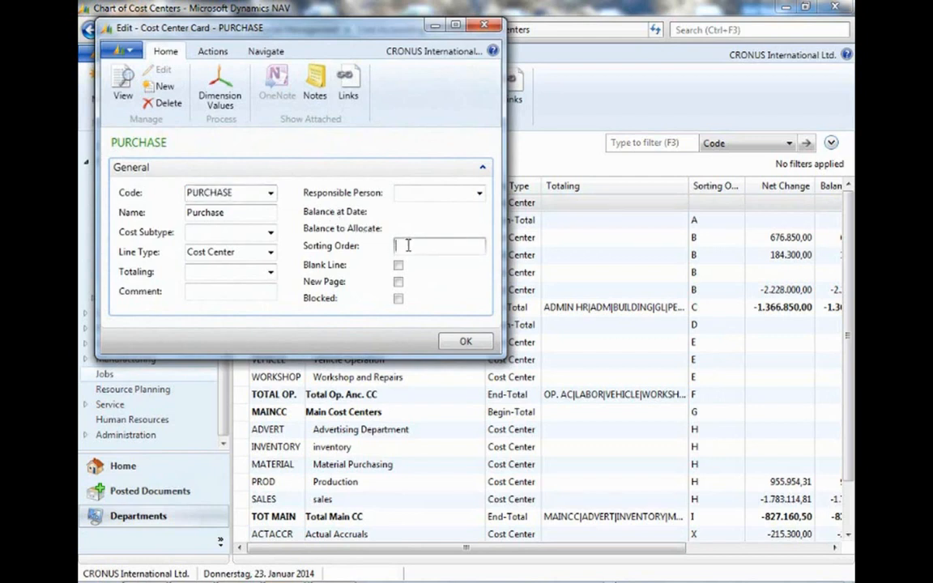
type("H")
left_click(271, 234)
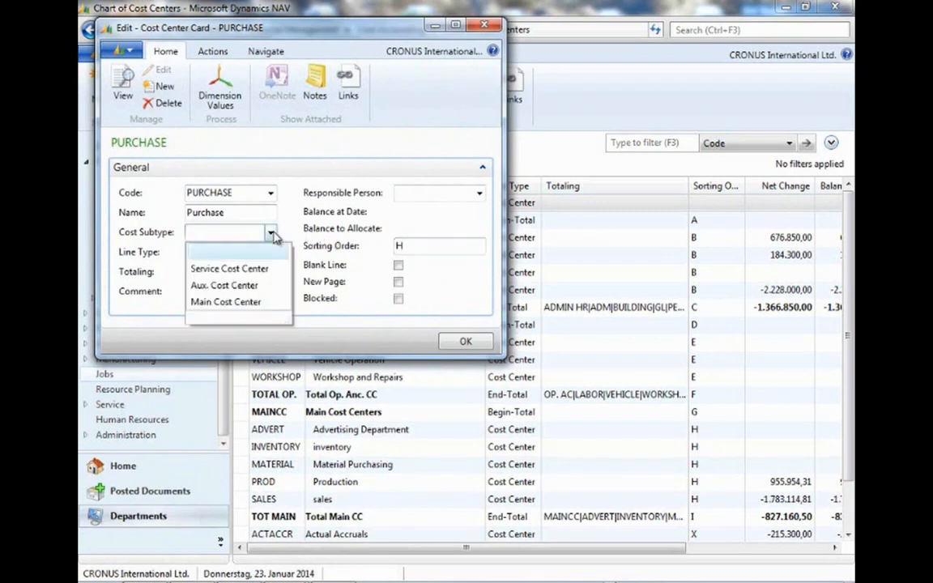
left_click(245, 302)
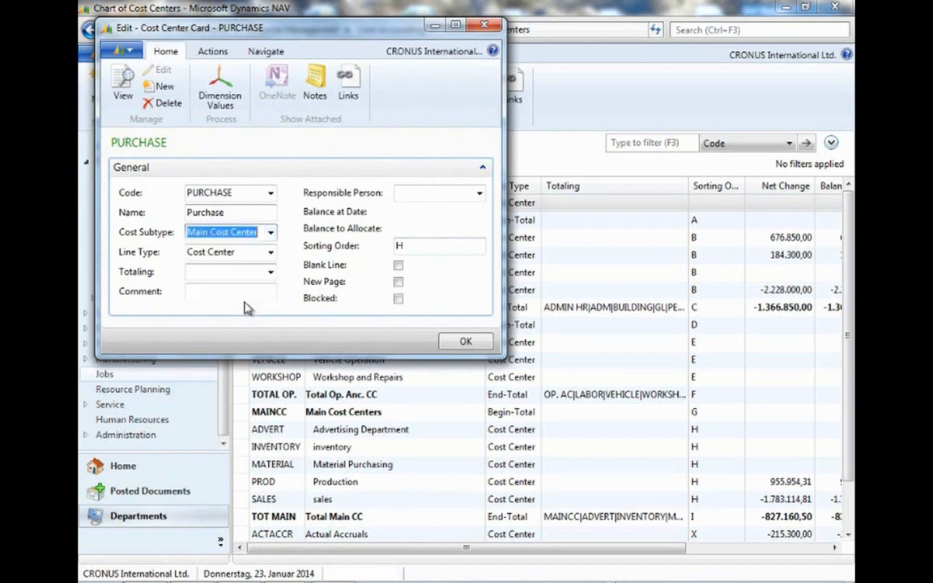
left_click(466, 342)
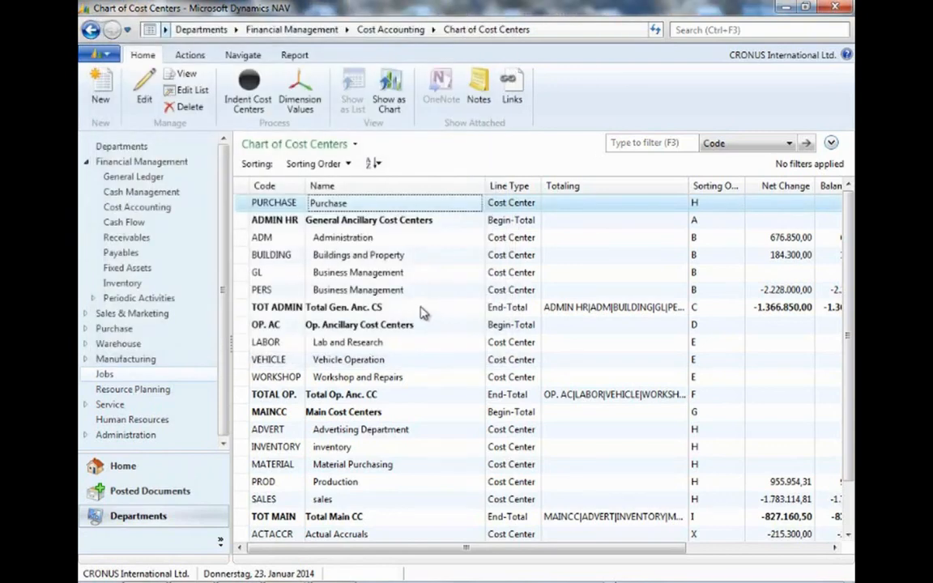
left_click(250, 95)
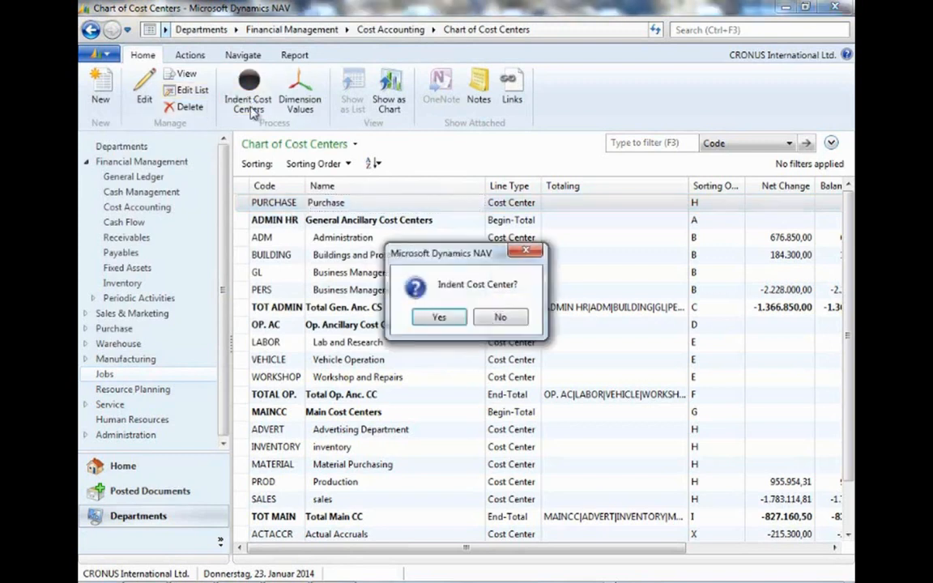
left_click(440, 318)
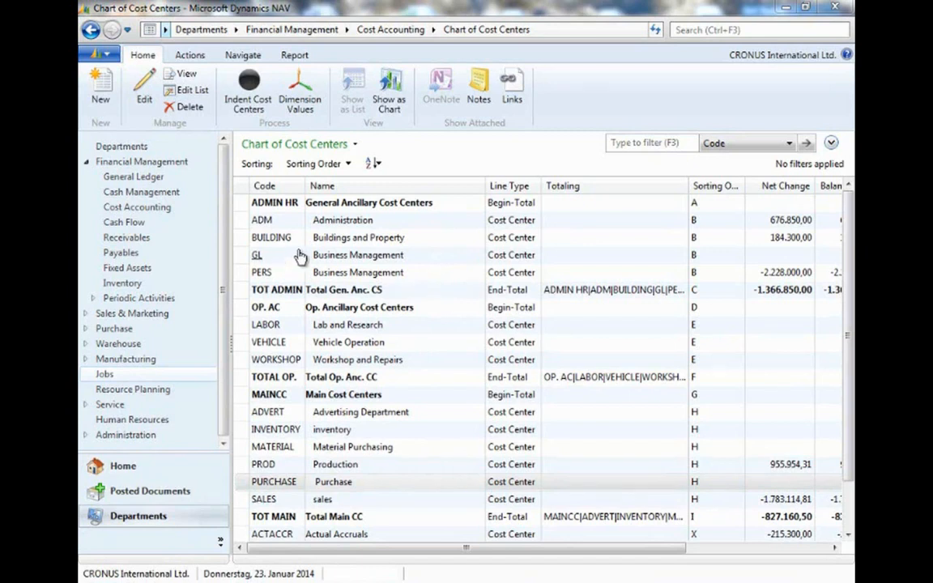
Run Transfer GL Entries to CA from the Cost Accounting periodic activities and confirm the transfer.
left_click(158, 210)
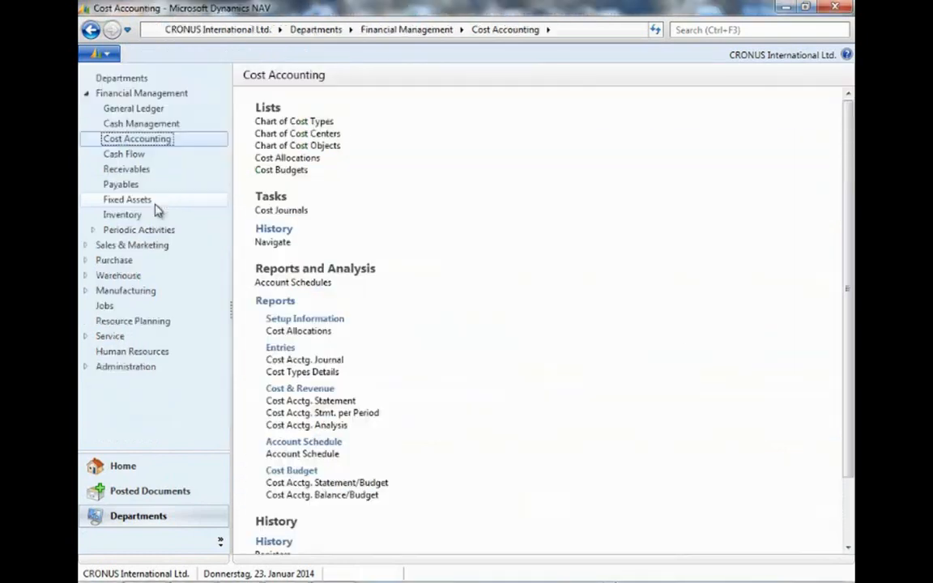
scroll(234, 232, "down", 3)
left_click(94, 233)
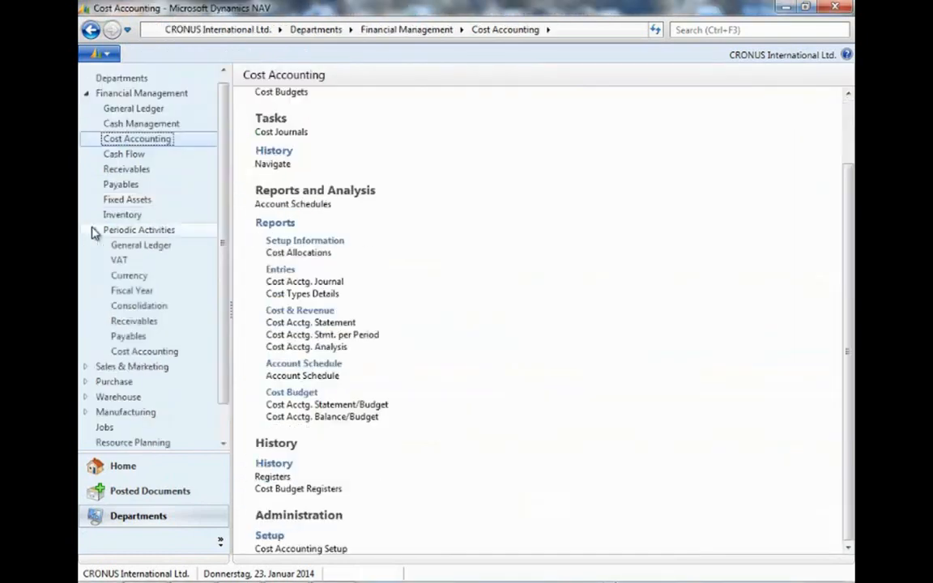
left_click(174, 353)
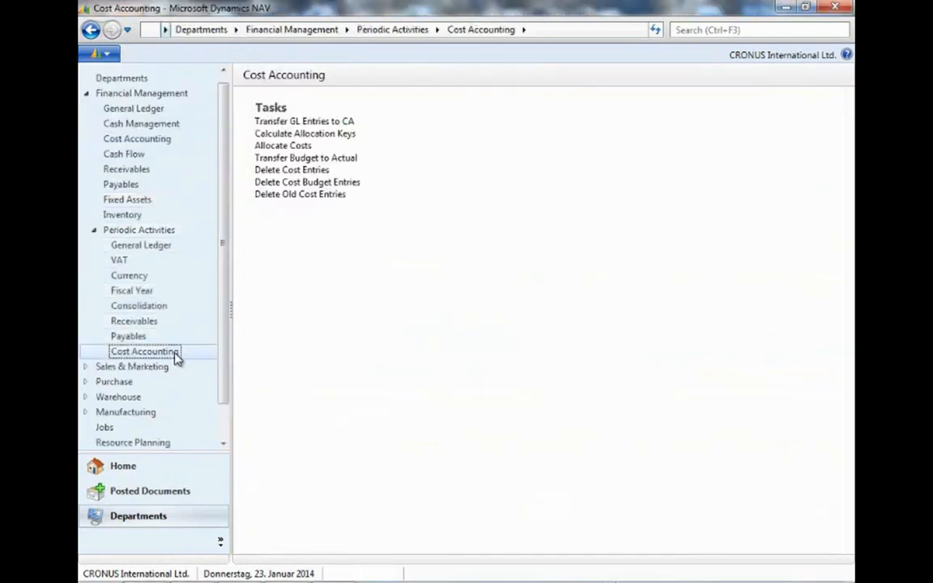
left_click(352, 126)
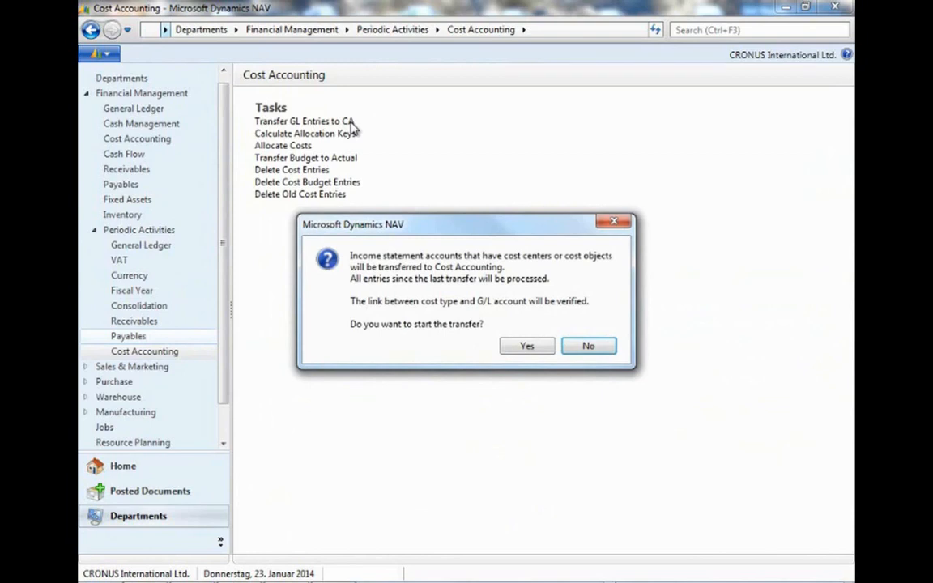
left_click(530, 347)
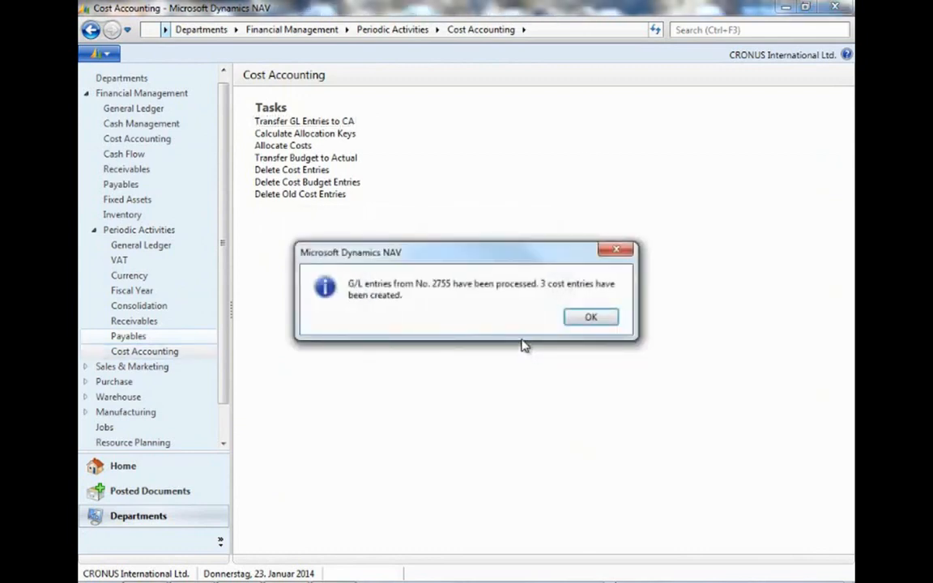
left_click(592, 320)
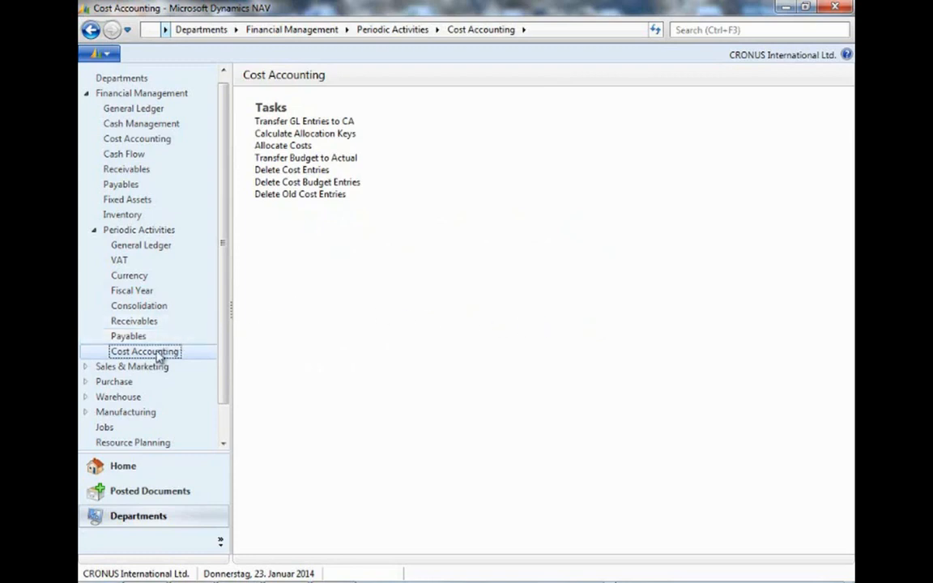
Open the cost accounting Registers list.
left_click(150, 143)
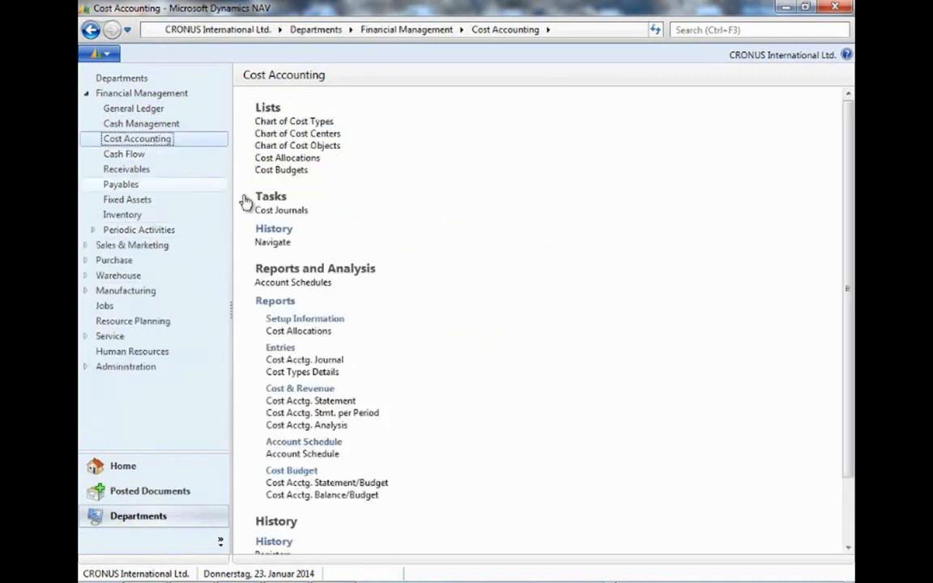
scroll(412, 337, "down", 3)
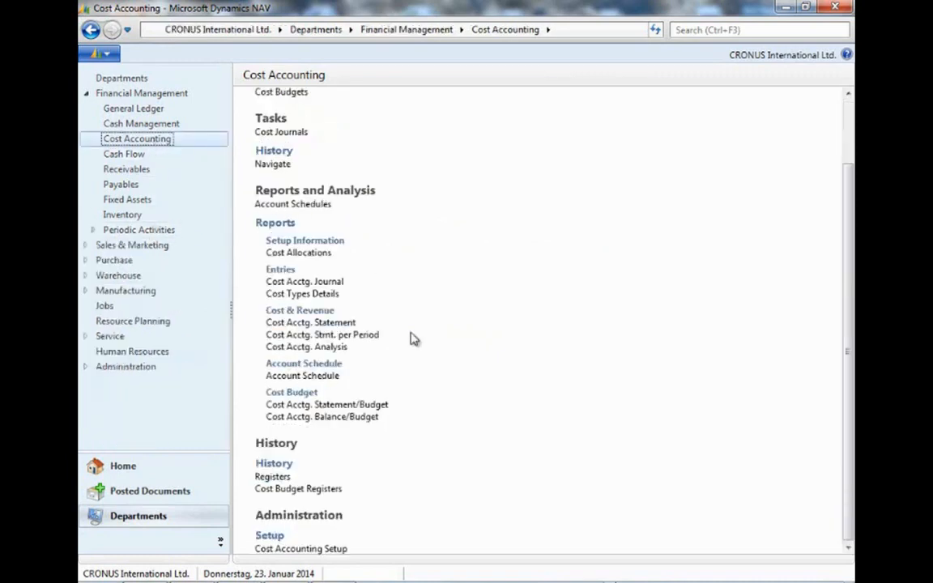
left_click(268, 479)
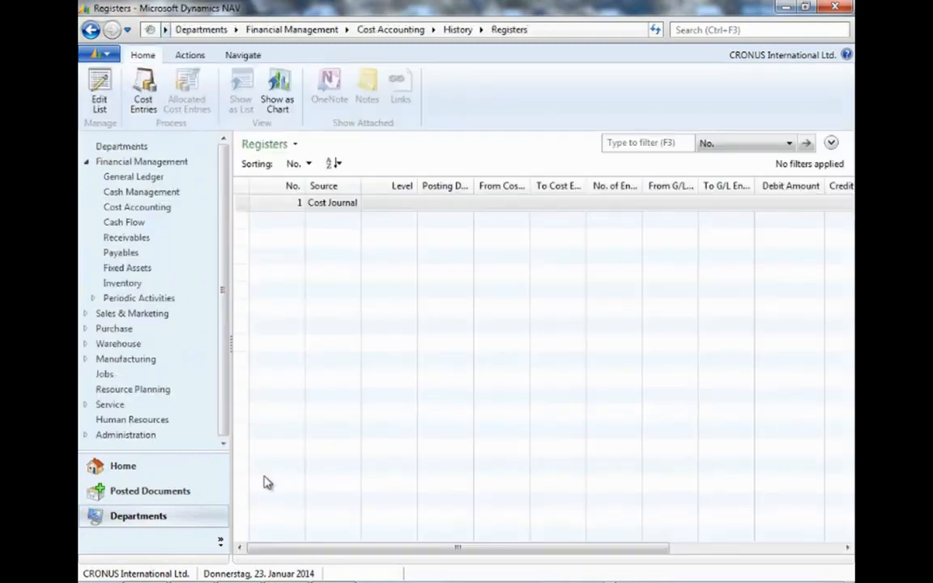
Open and inspect the cost entries belonging to the latest cost register, then close them.
left_click(332, 327)
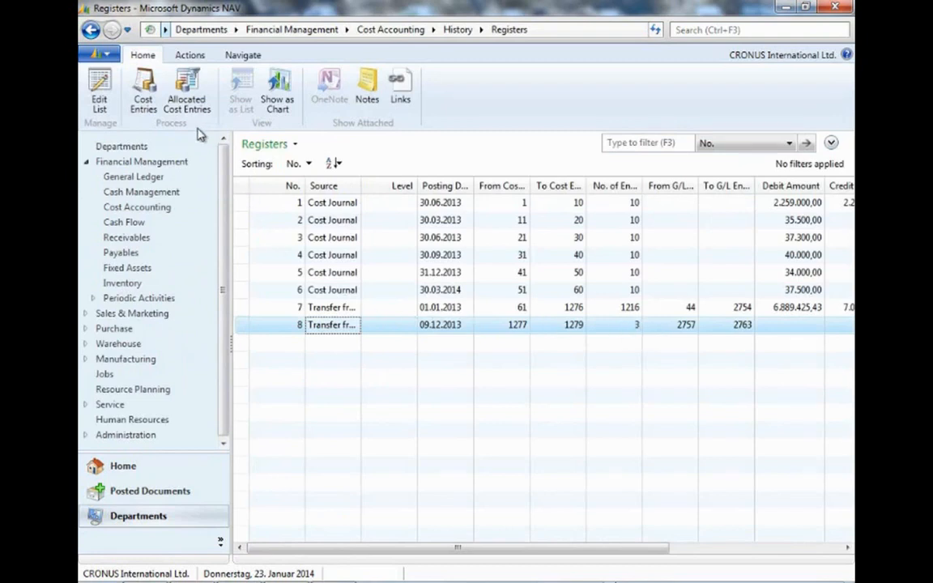
left_click(142, 91)
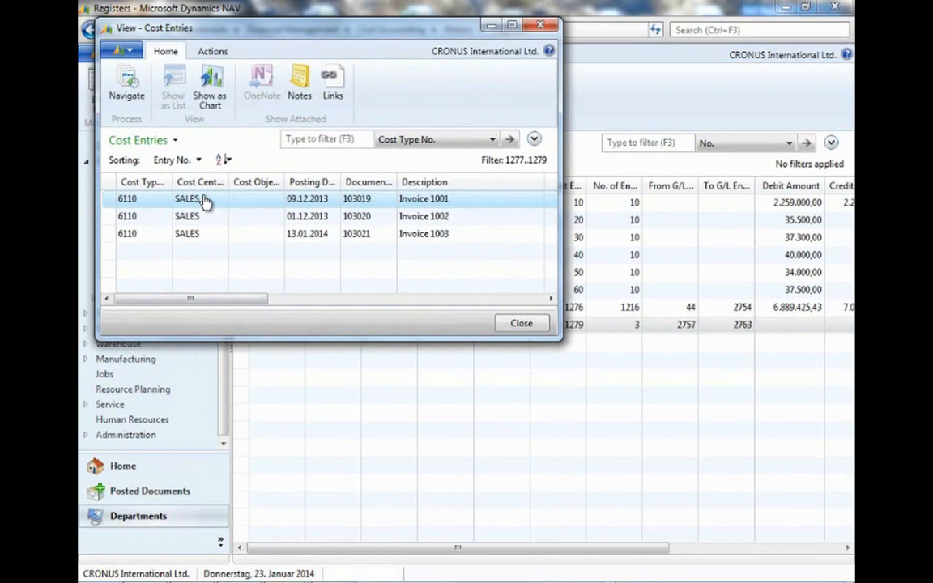
left_click_drag(252, 300, 227, 302)
left_click(302, 234)
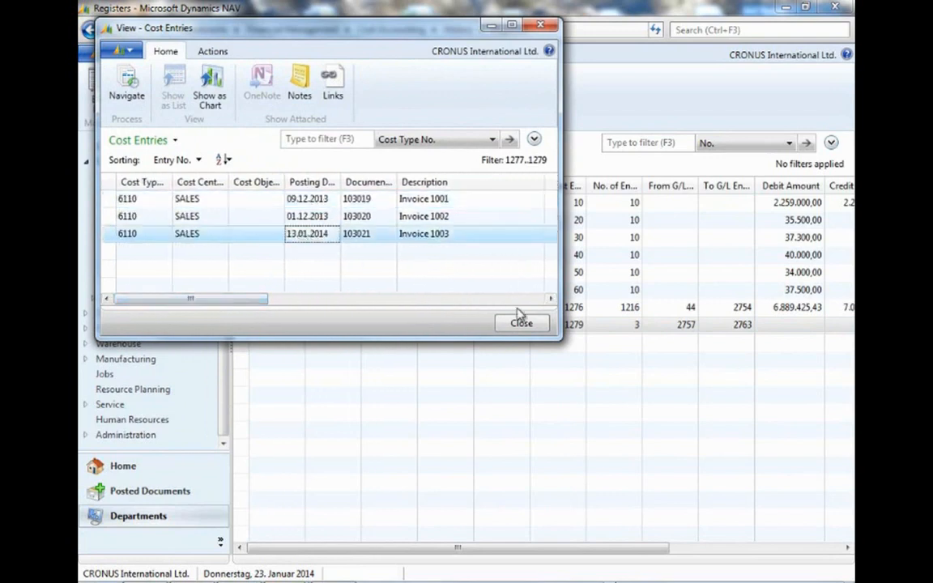
left_click(523, 325)
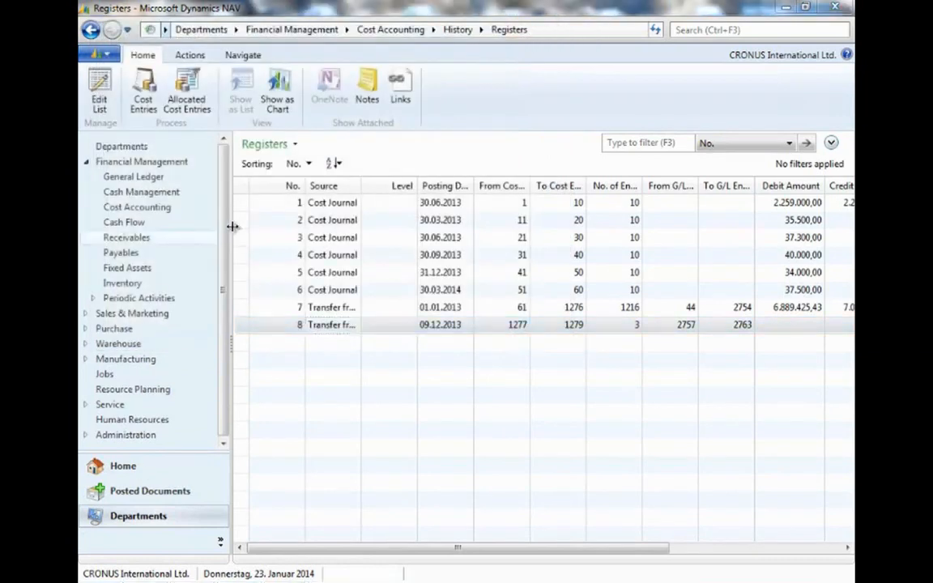
Open the Cost Journals from Cost Accounting and browse the journal line's columns, then close it.
left_click(159, 209)
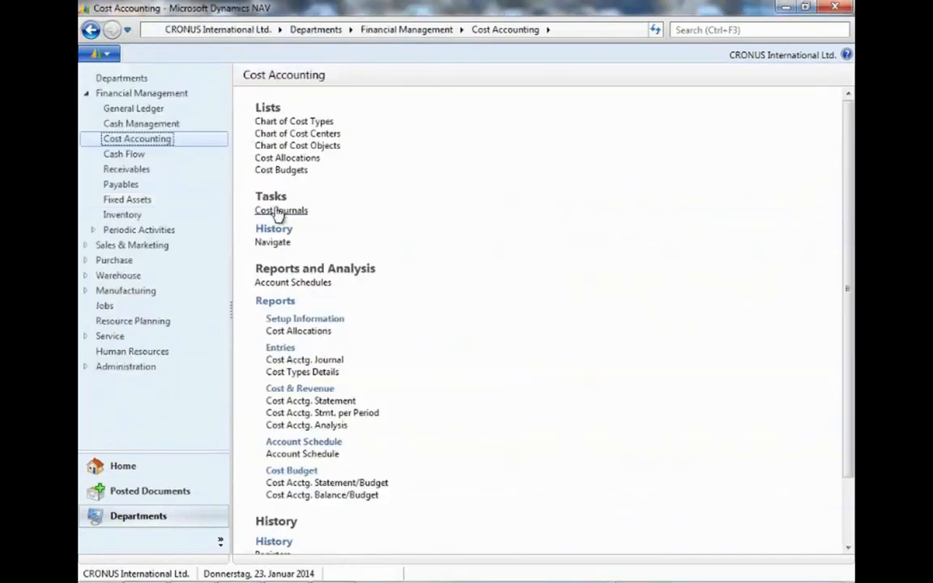
left_click(279, 212)
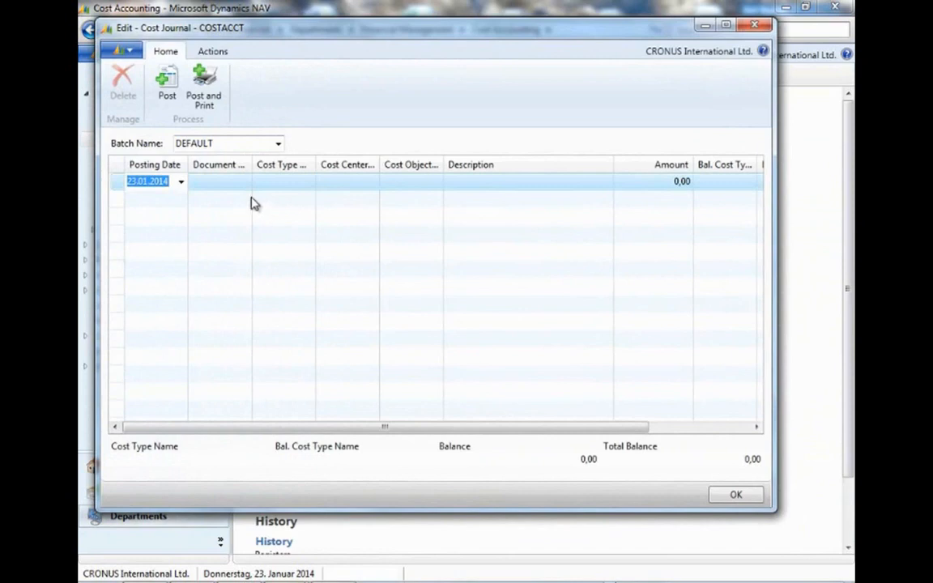
left_click_drag(252, 164, 273, 166)
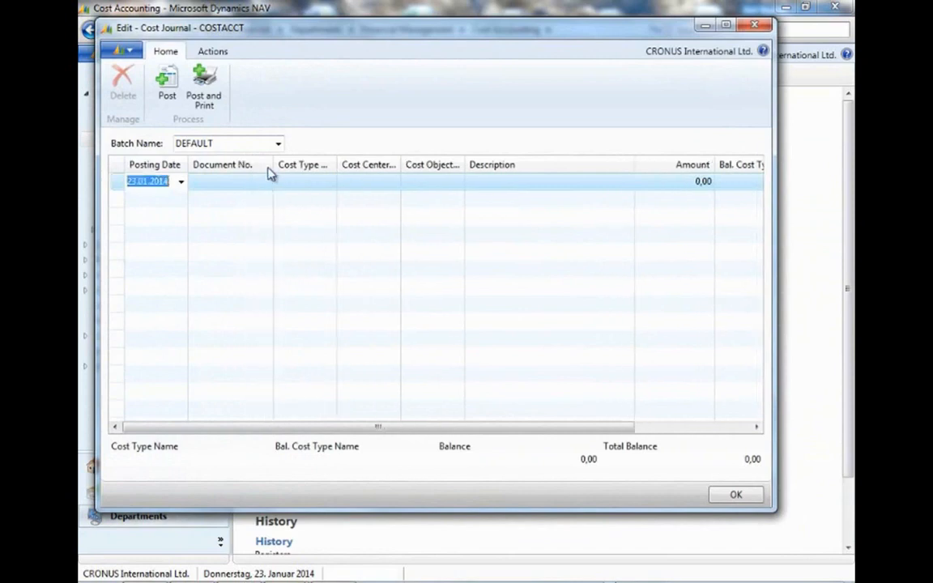
left_click(324, 183)
left_click(329, 182)
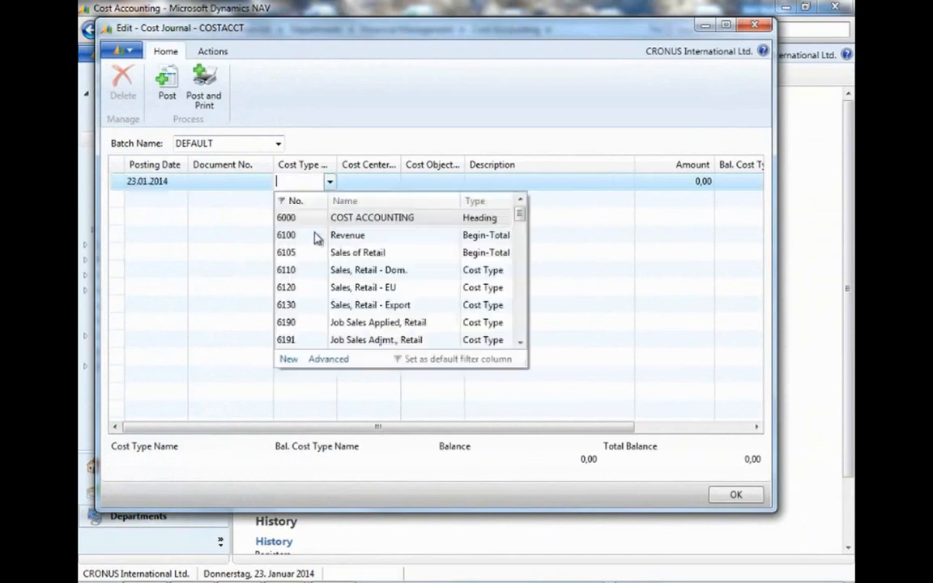
left_click(372, 183)
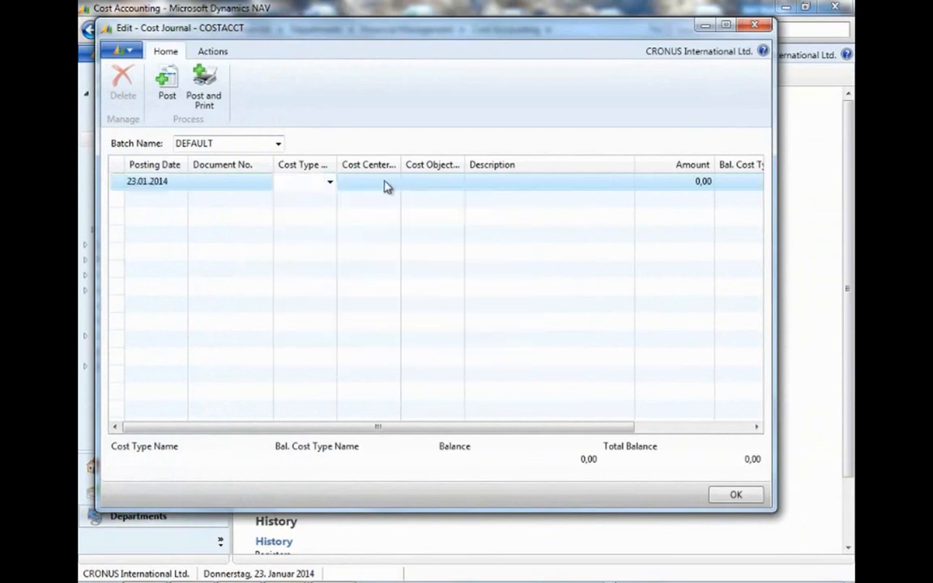
left_click(387, 182)
left_click(429, 181)
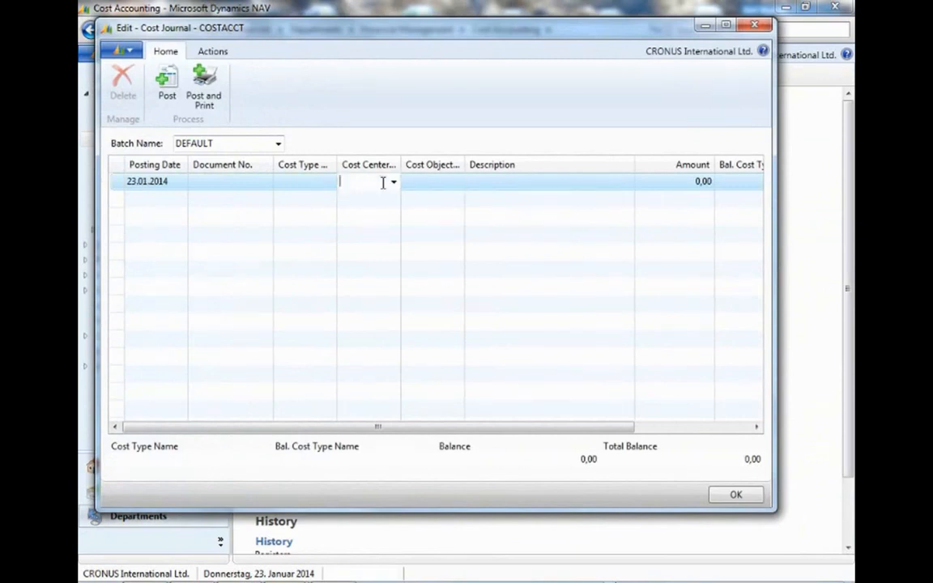
left_click_drag(395, 431, 519, 432)
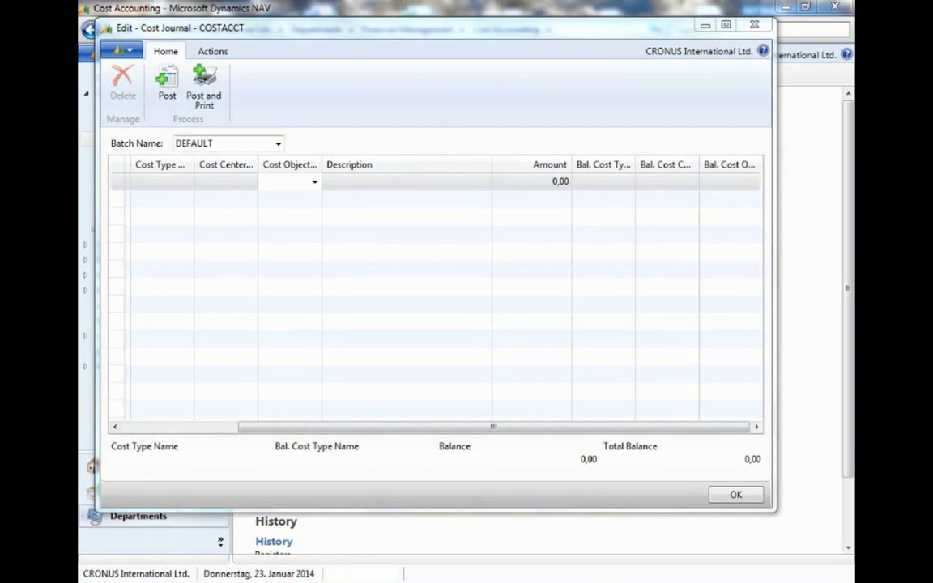
left_click(755, 25)
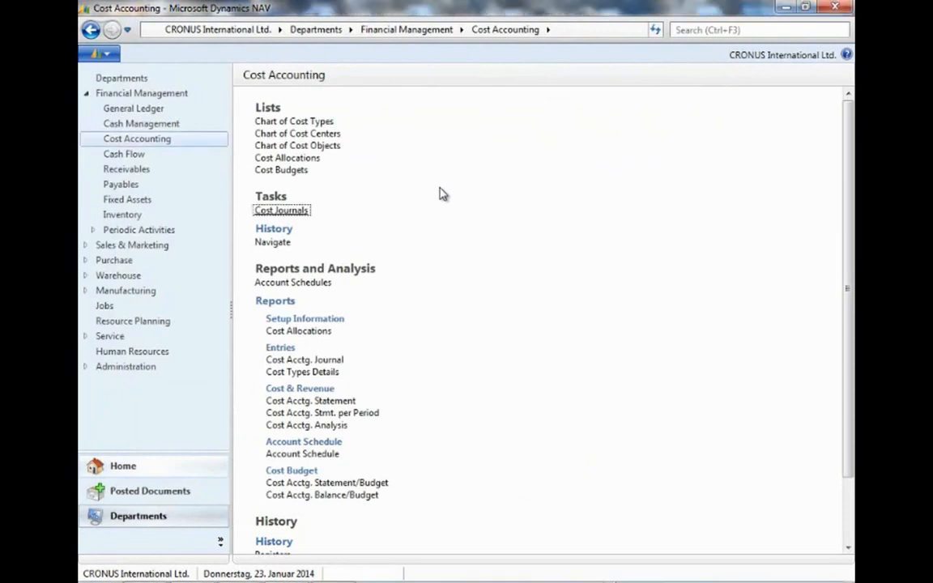
In Cost Accounting Setup, enable Auto Transfer from G/L, accept transferring previous entries, and close the setup.
scroll(443, 195, "down", 3)
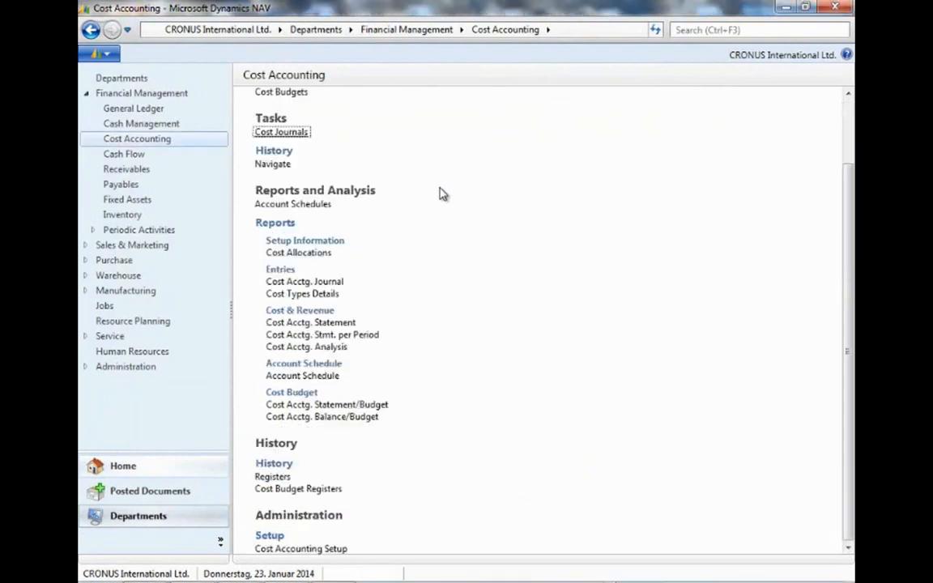
left_click(317, 550)
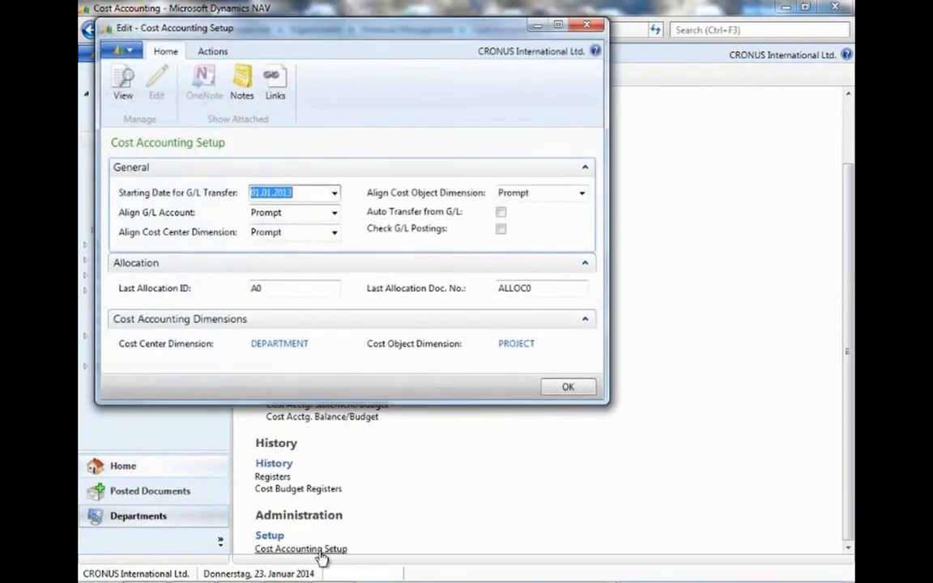
left_click(501, 213)
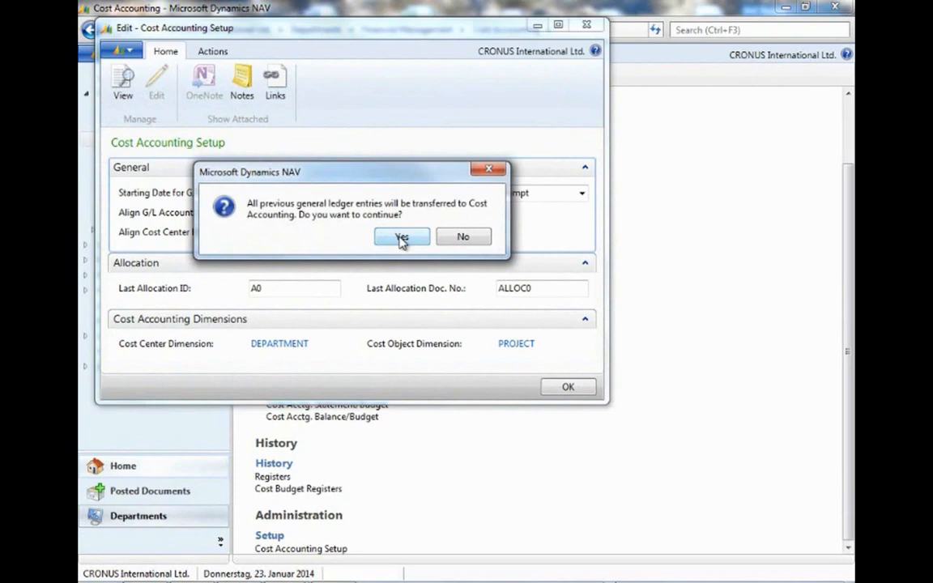
left_click(402, 238)
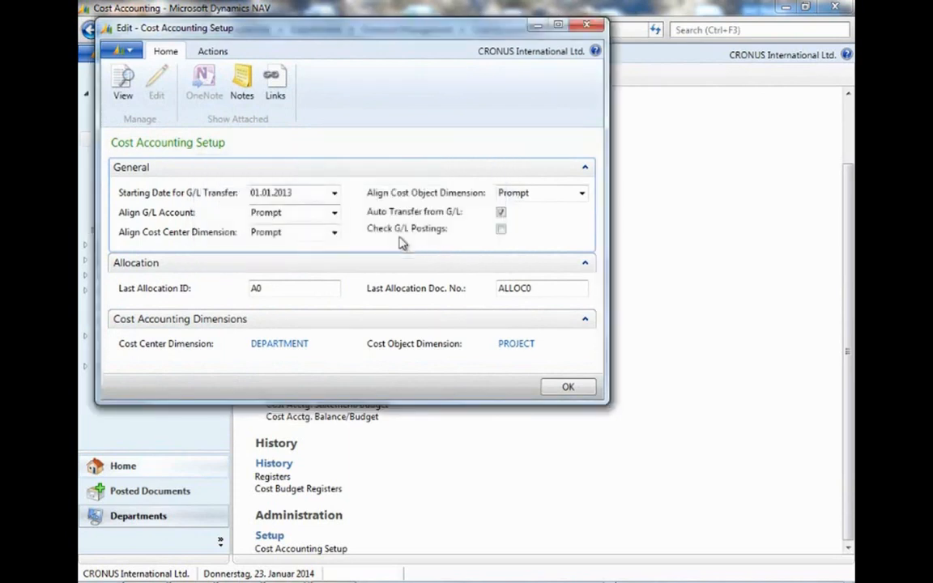
left_click(568, 388)
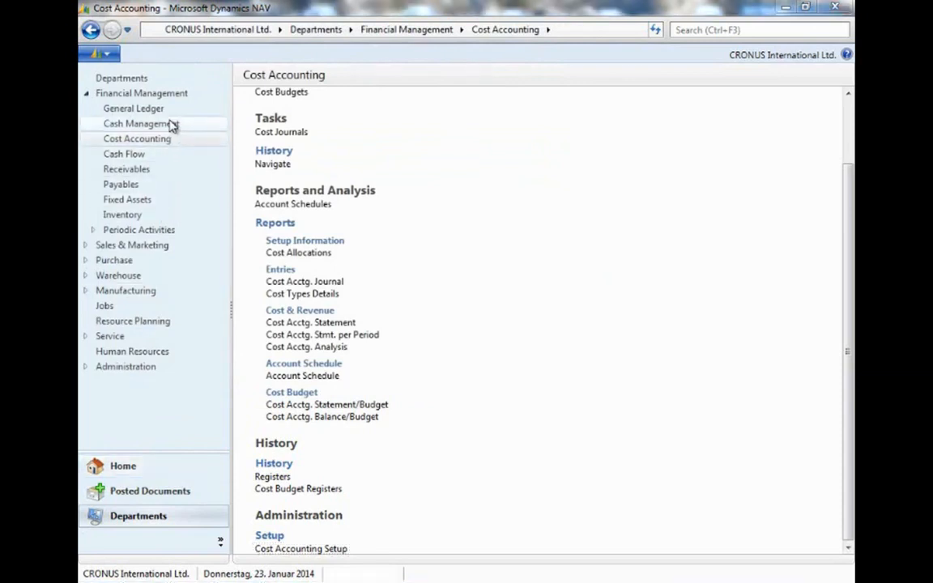
Open the General Journals from General Ledger and set the CASH batch line's posting date to the work date.
left_click(169, 111)
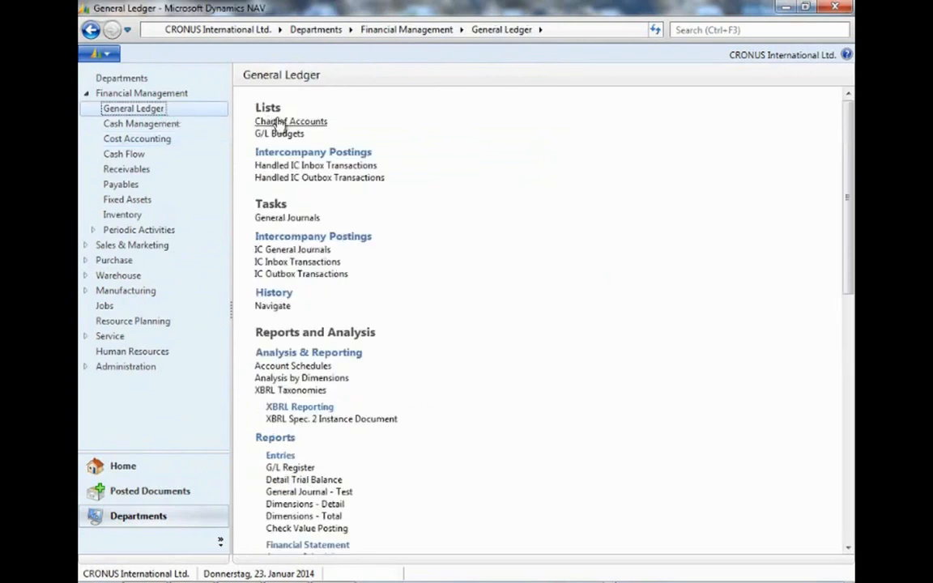
left_click(293, 225)
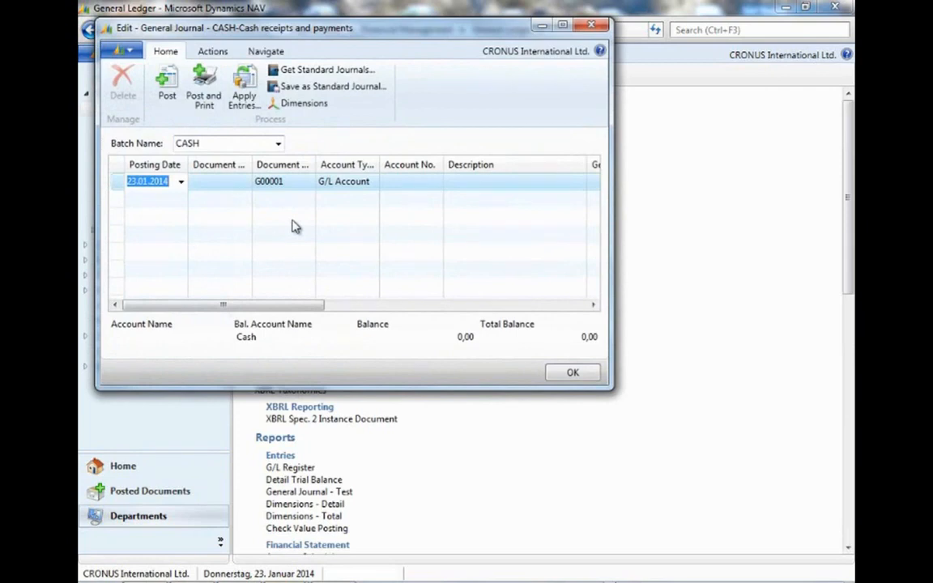
left_click(292, 227)
left_click(162, 183)
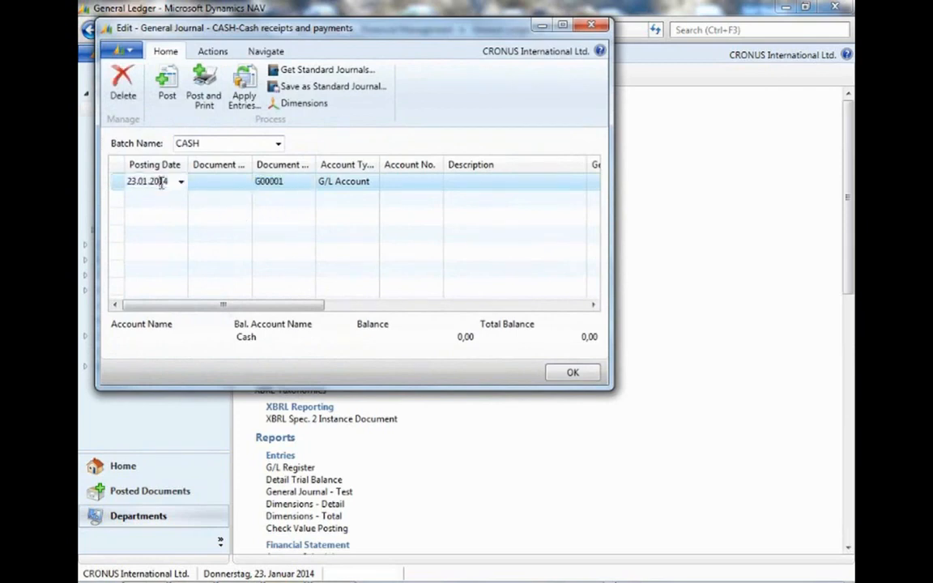
left_click_drag(171, 186, 127, 182)
type("w")
key("Tab")
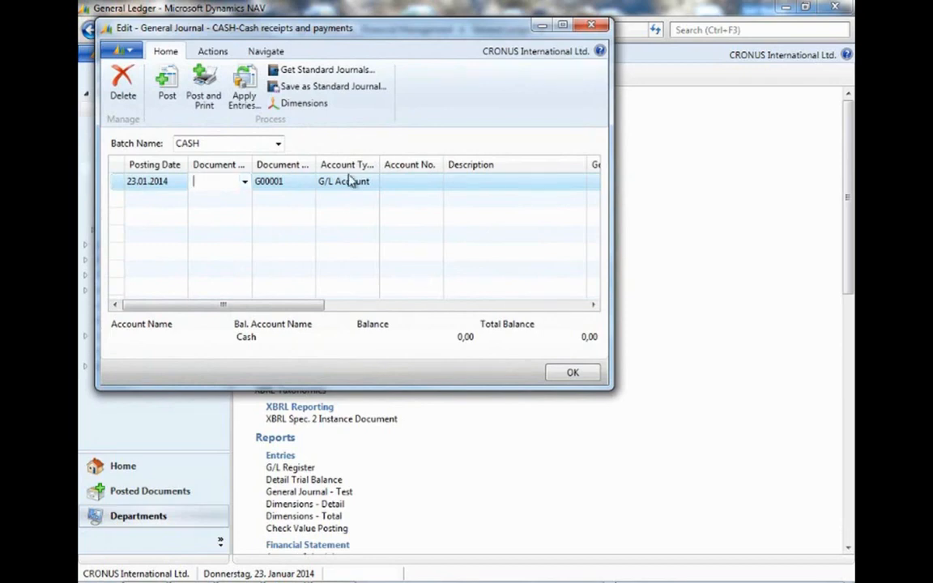
Enter G/L account 8210 and an amount of 1500 on the journal line.
left_click(396, 181)
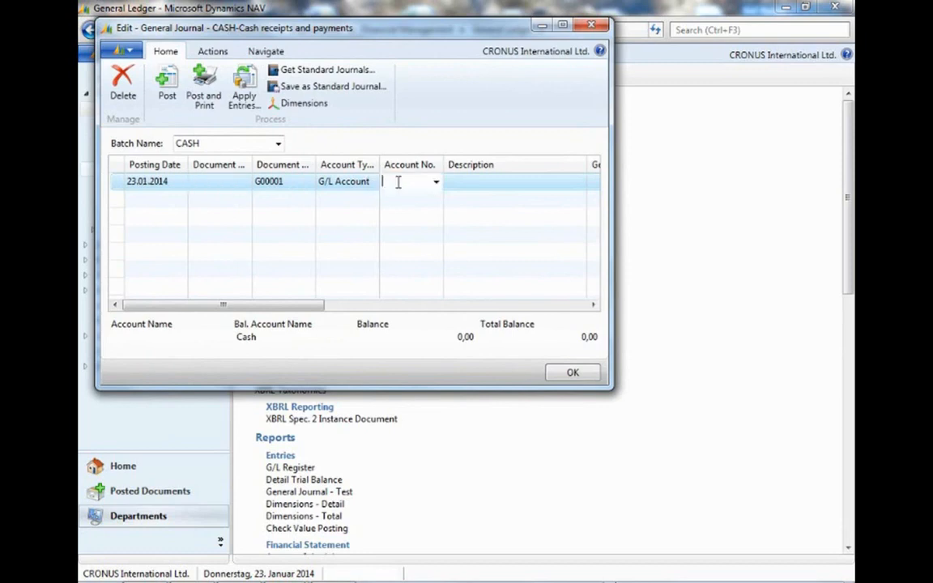
type("8210")
key("Tab")
key("Tab")
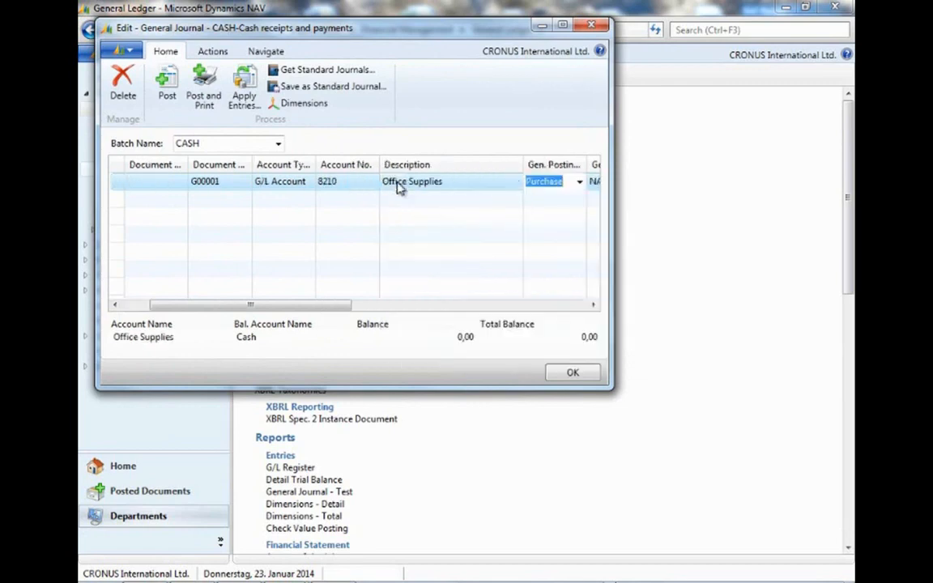
key("Tab")
key("Tab")
key("Tab")
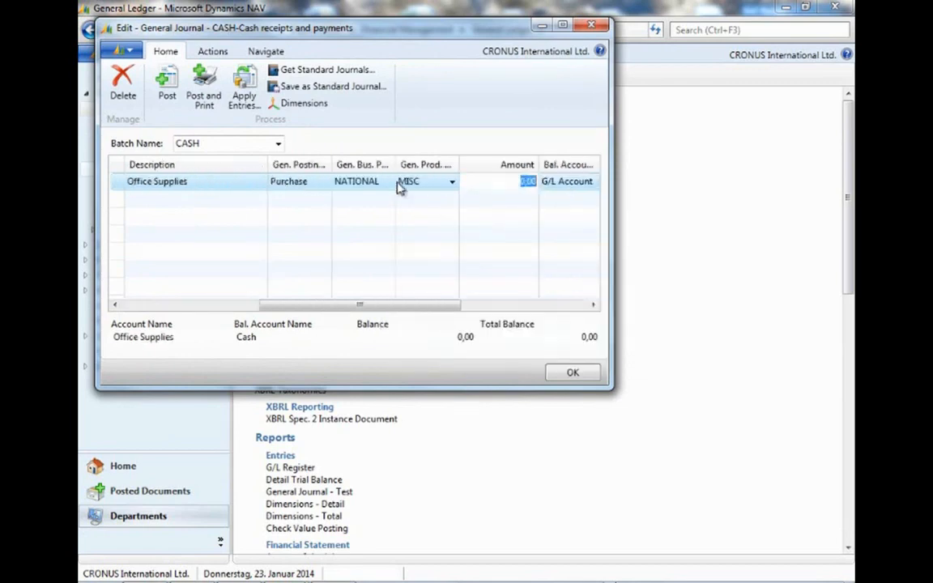
type("1500")
key("Tab")
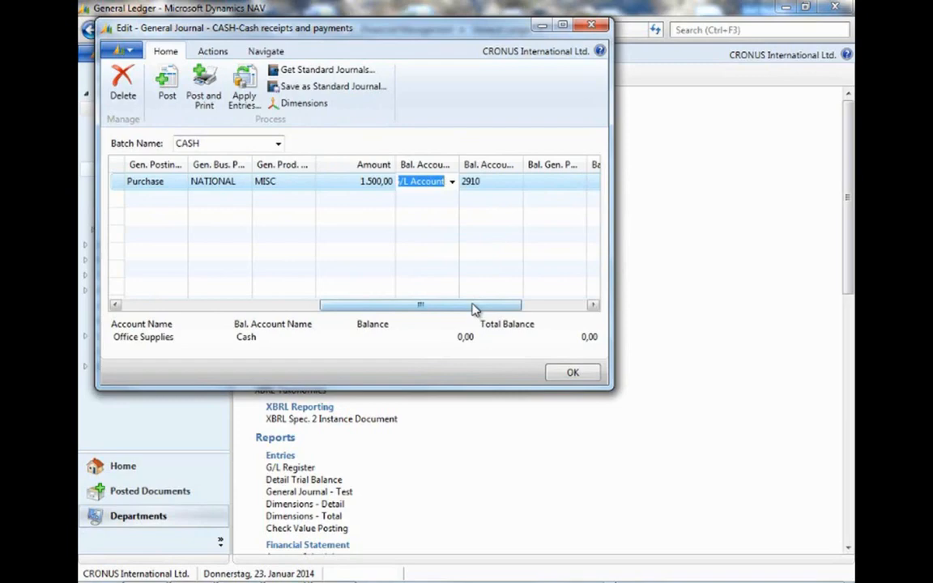
Add the Department Code column to the general journal's shown columns.
left_click_drag(474, 310, 551, 309)
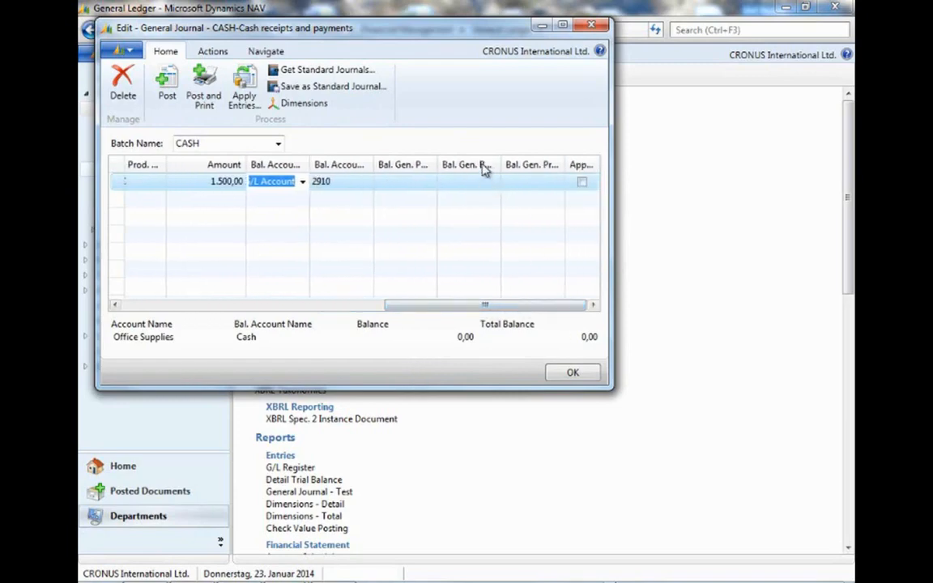
right_click(483, 167)
left_click(525, 212)
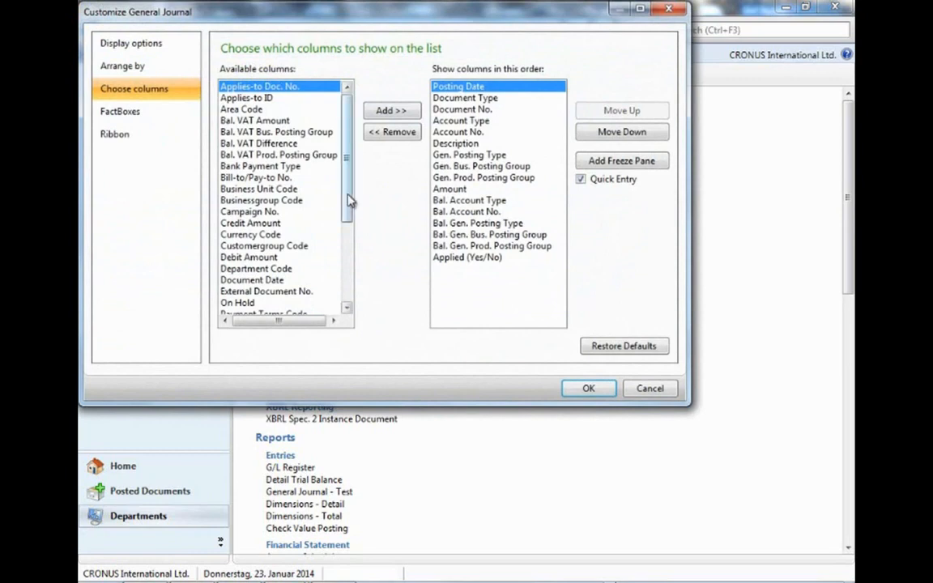
left_click_drag(349, 200, 354, 290)
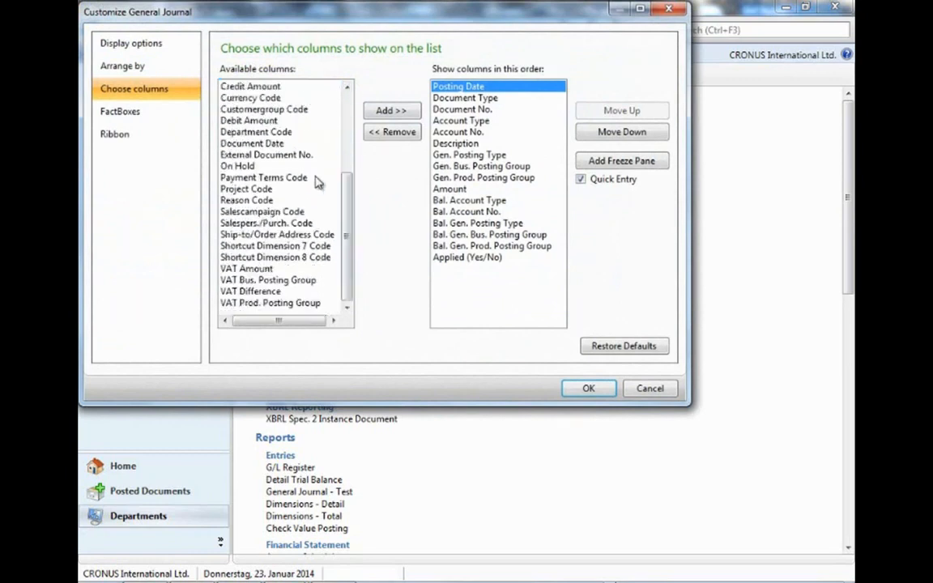
left_click(247, 131)
left_click(374, 112)
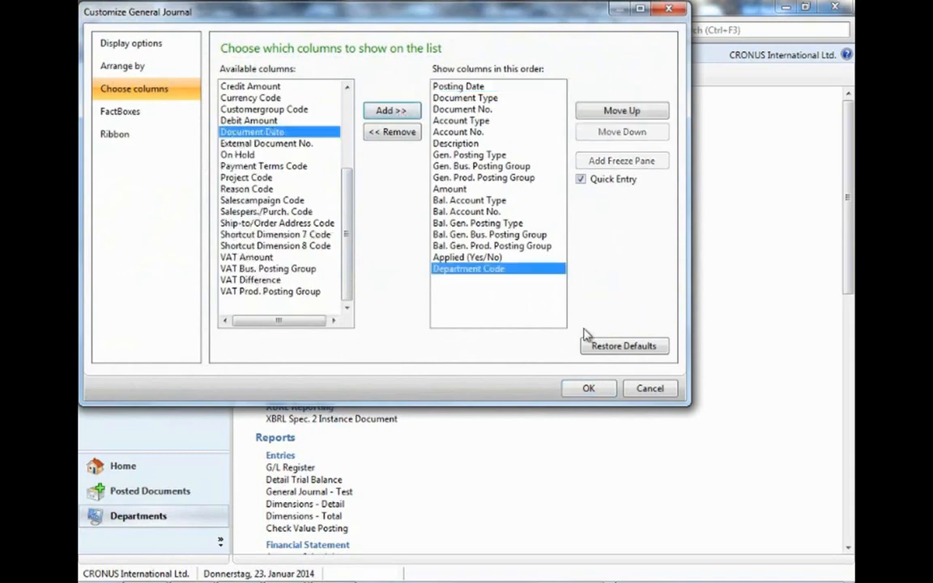
left_click(590, 388)
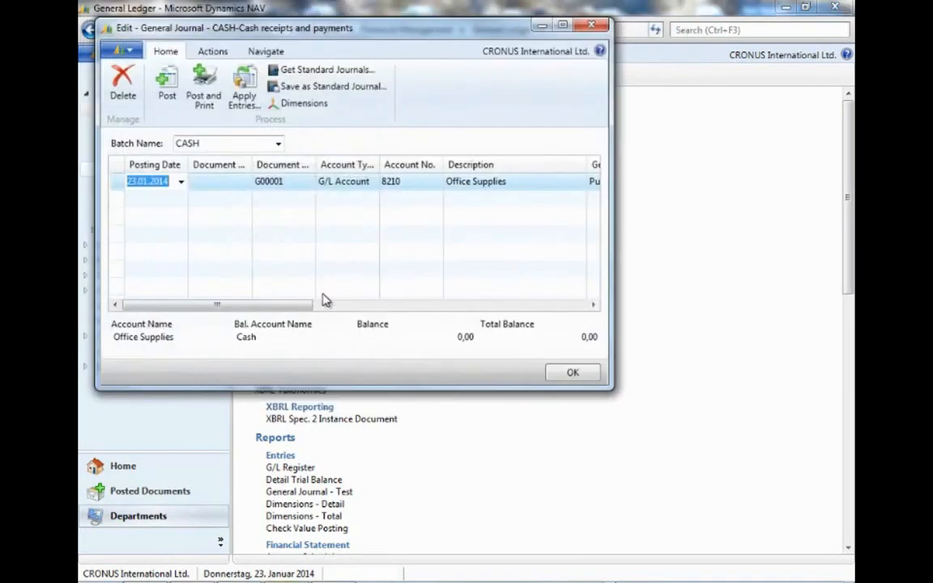
Set the journal line's Department Code to PURCHASE.
left_click_drag(292, 306, 580, 303)
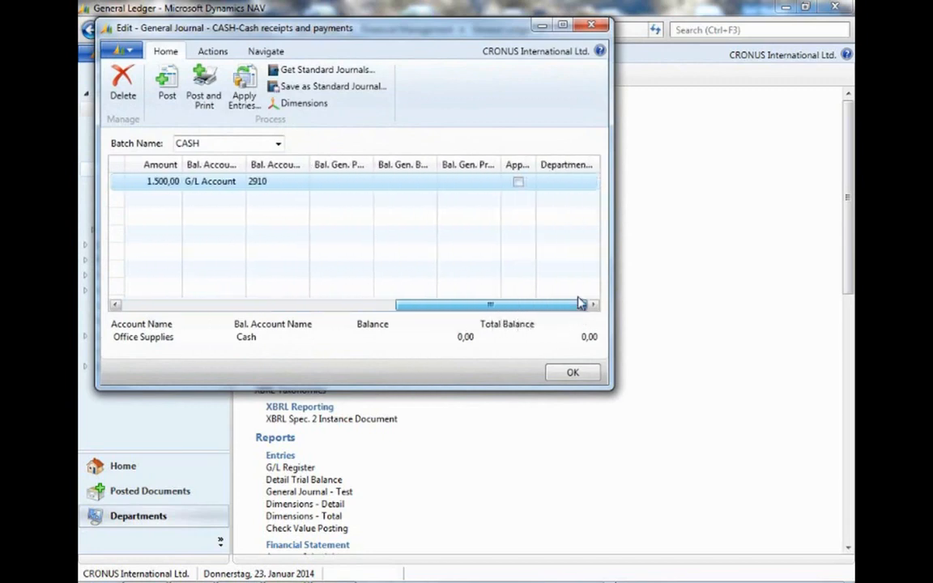
left_click(571, 182)
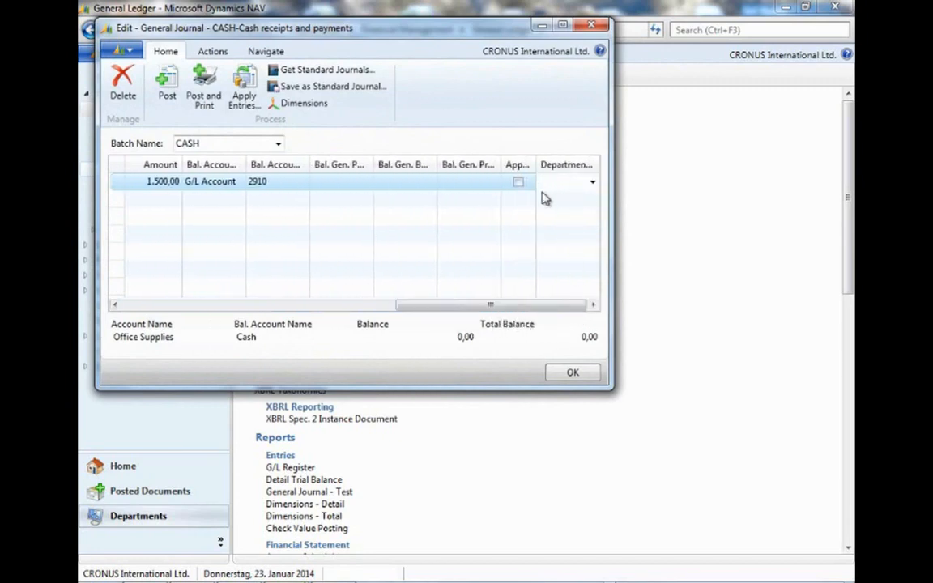
type("purchase")
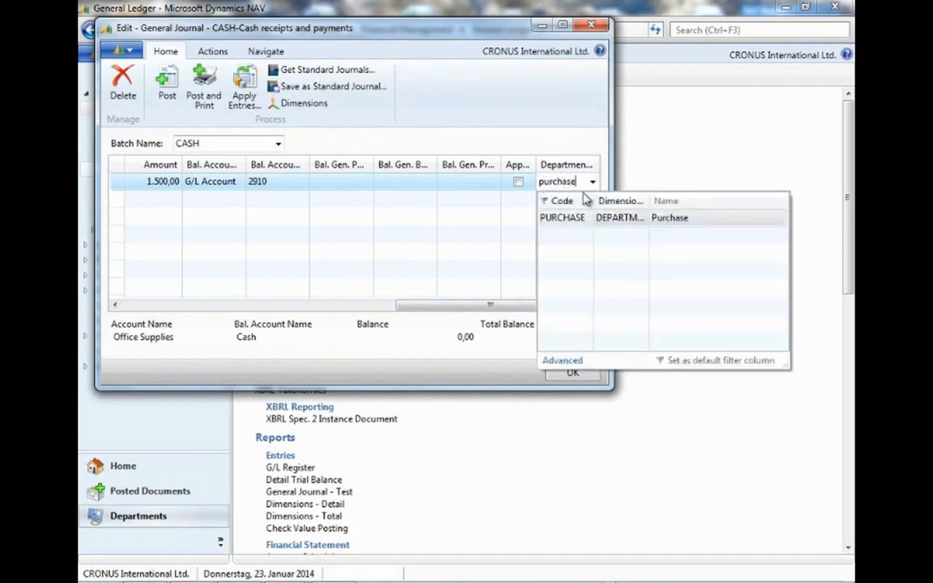
left_click(563, 222)
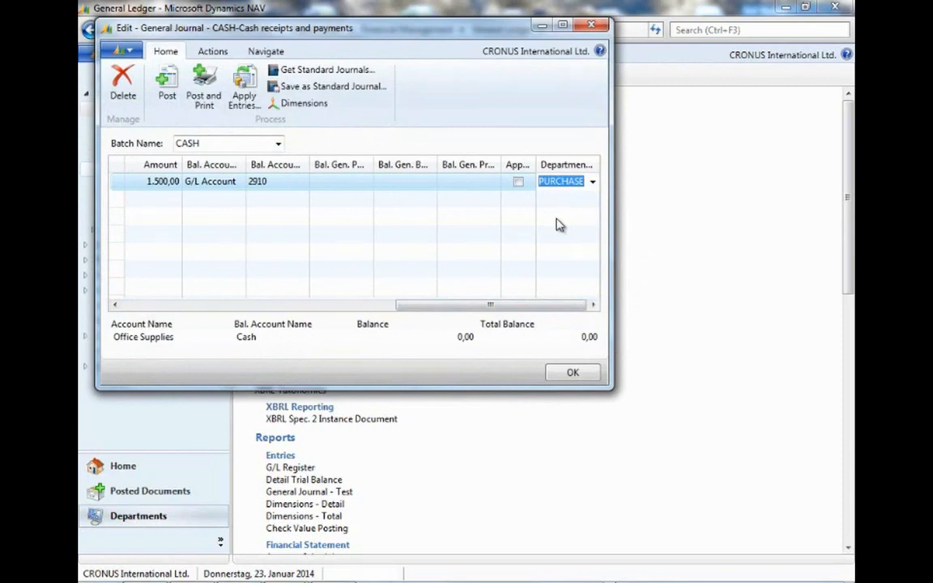
Post the journal line, confirming the posting, and close the general journal.
left_click(165, 97)
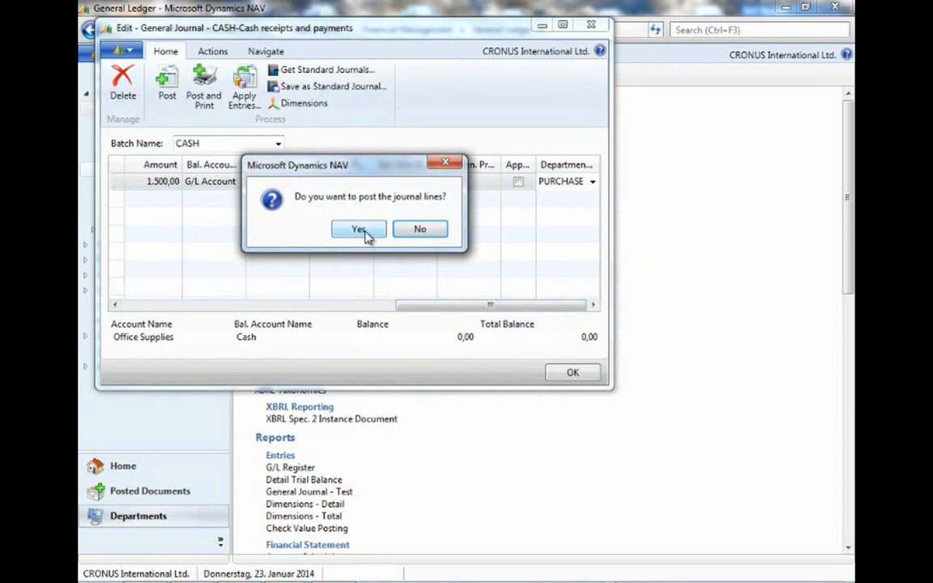
left_click(358, 230)
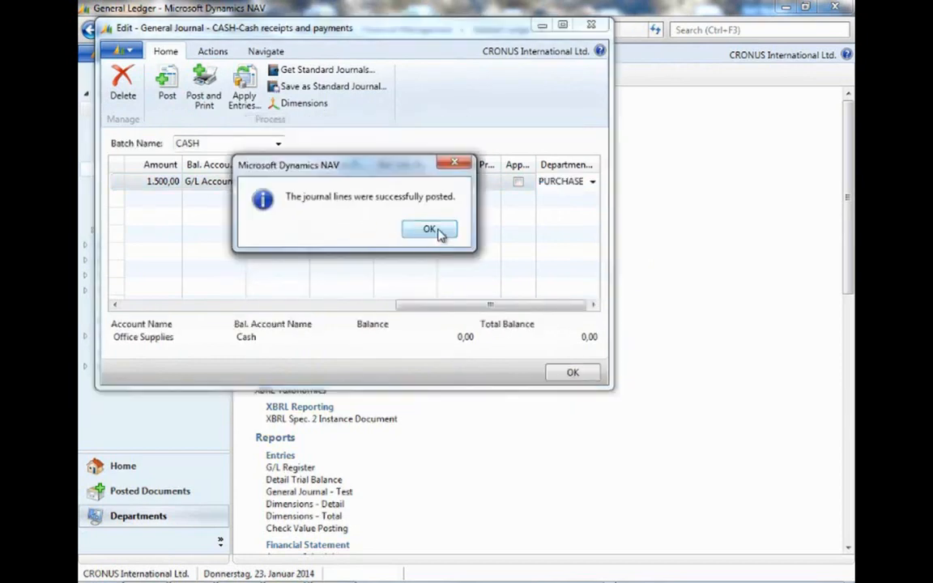
left_click(438, 233)
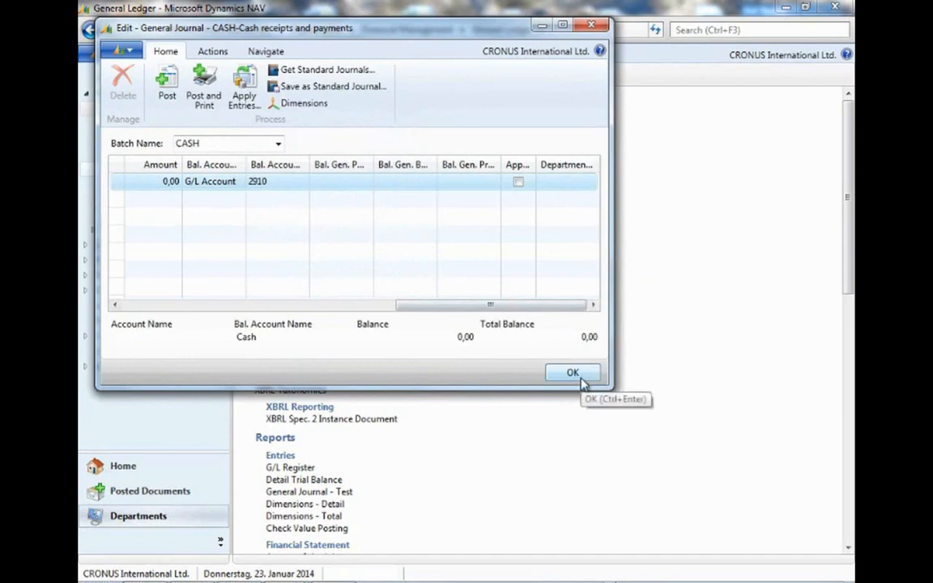
left_click(577, 377)
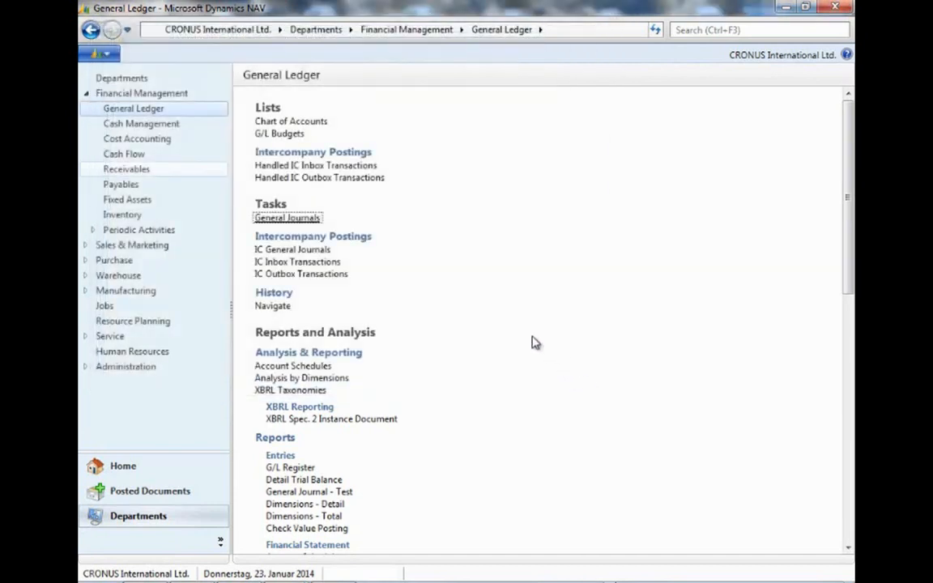
Open the cost accounting registers and view the cost entries of the newest register.
left_click(128, 138)
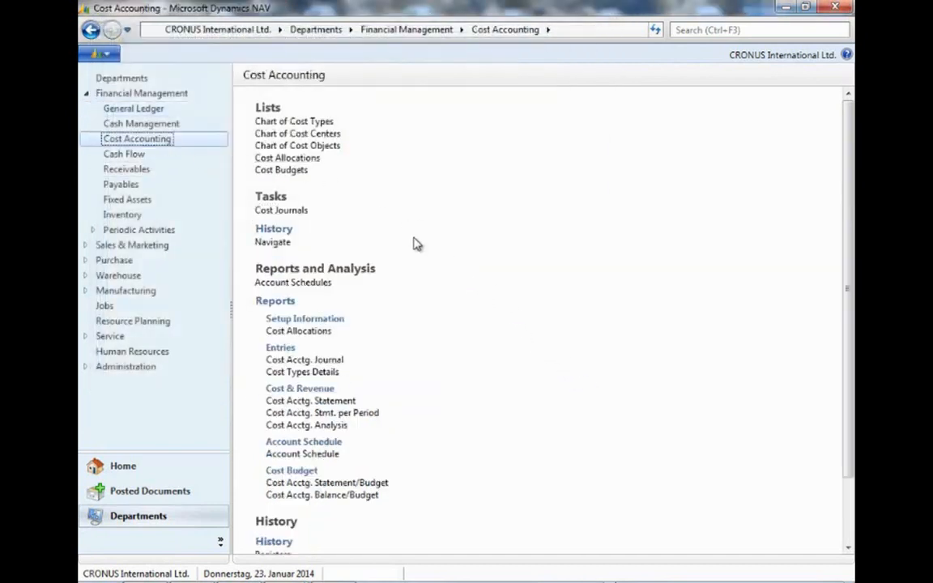
scroll(476, 353, "down", 3)
left_click(274, 477)
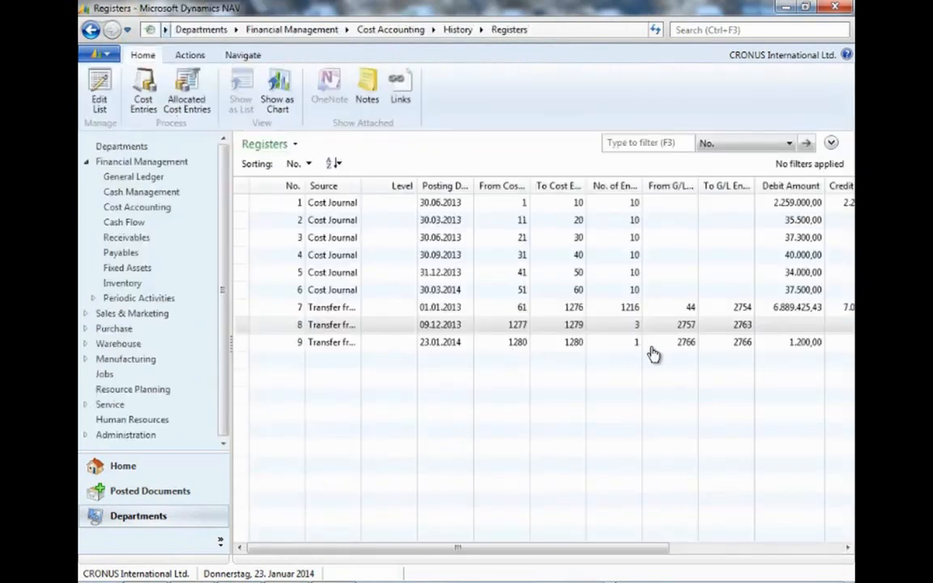
left_click(637, 347)
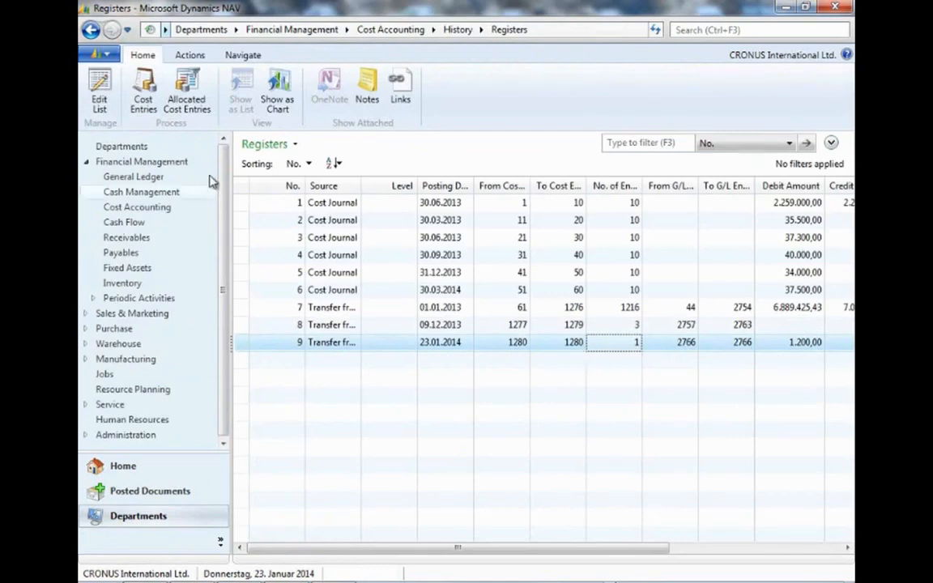
left_click(142, 95)
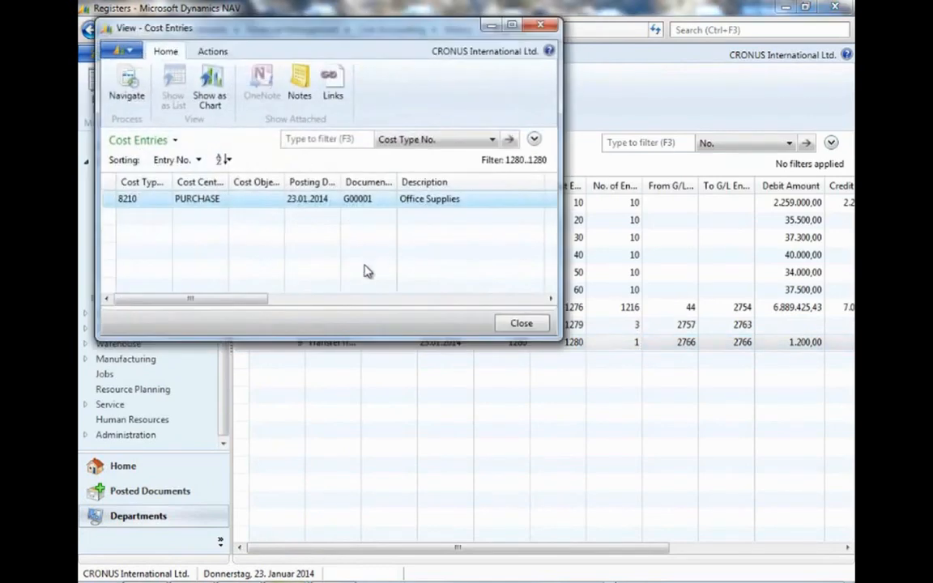
mouse_move(252, 302)
left_mouse_down()
mouse_move(383, 308)
mouse_move(241, 309)
left_mouse_up()
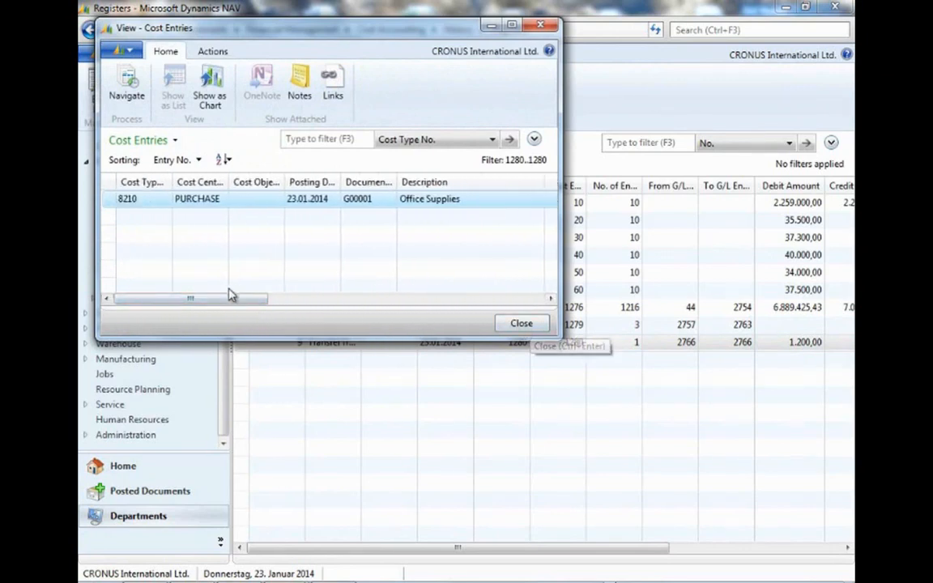
left_click(523, 324)
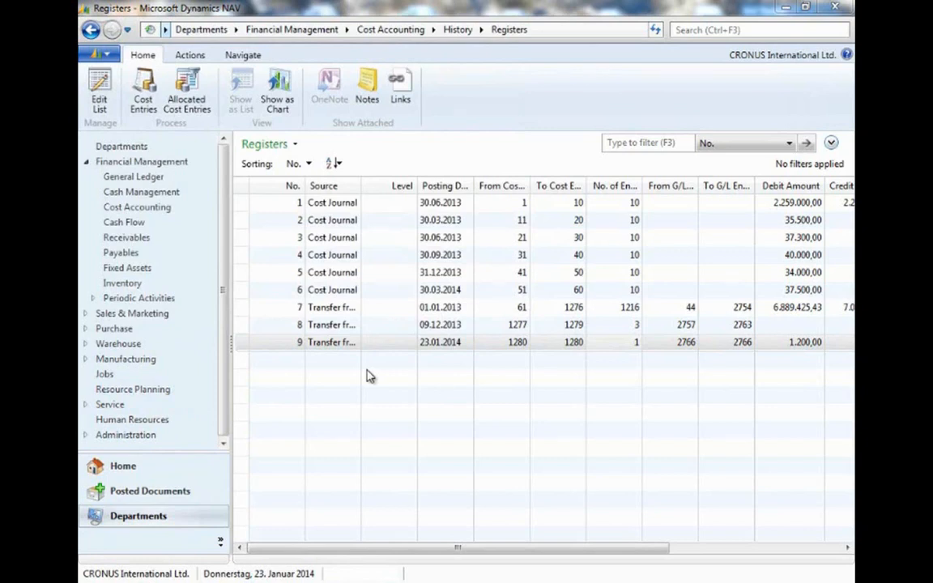
Create a new cost allocation with ID FURN SALES and variant TEST.
left_click(137, 208)
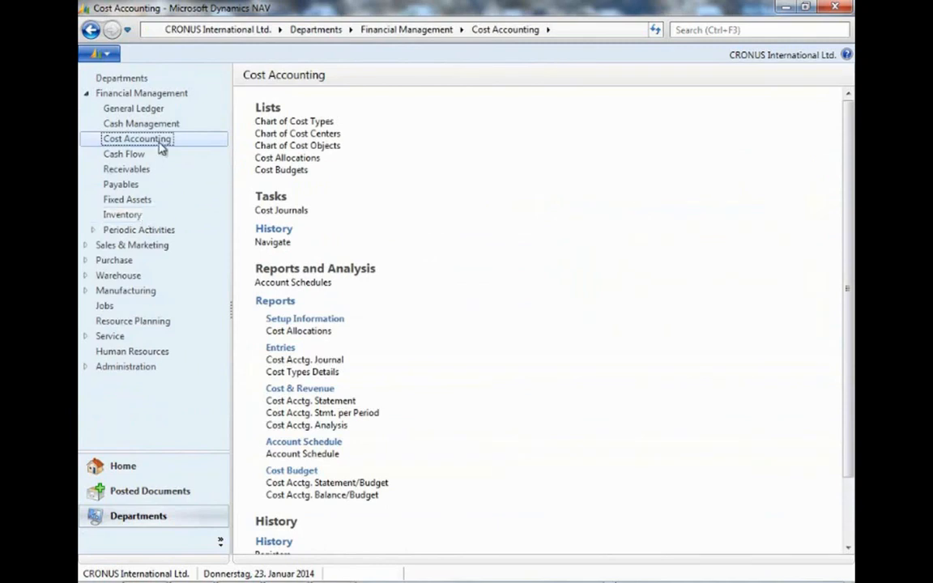
left_click(283, 160)
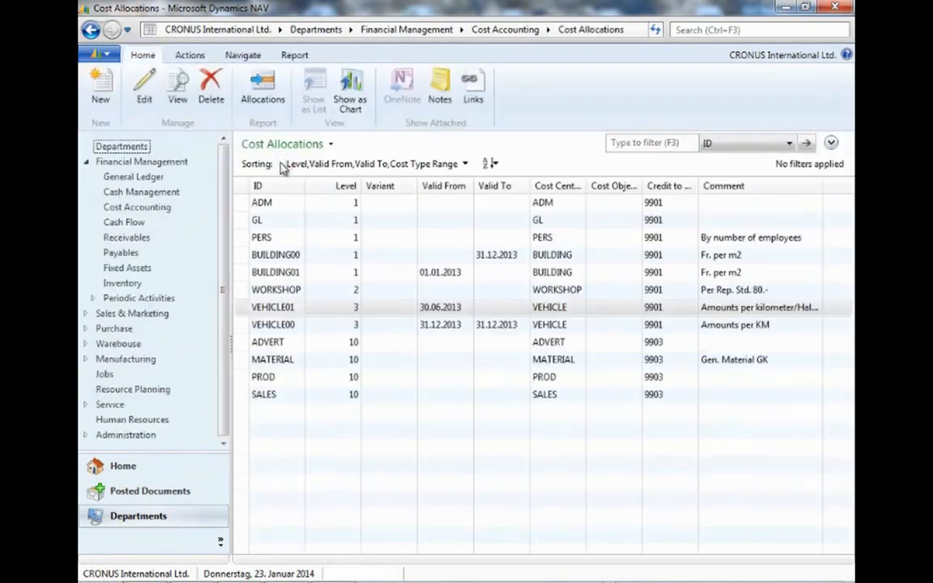
left_click(97, 87)
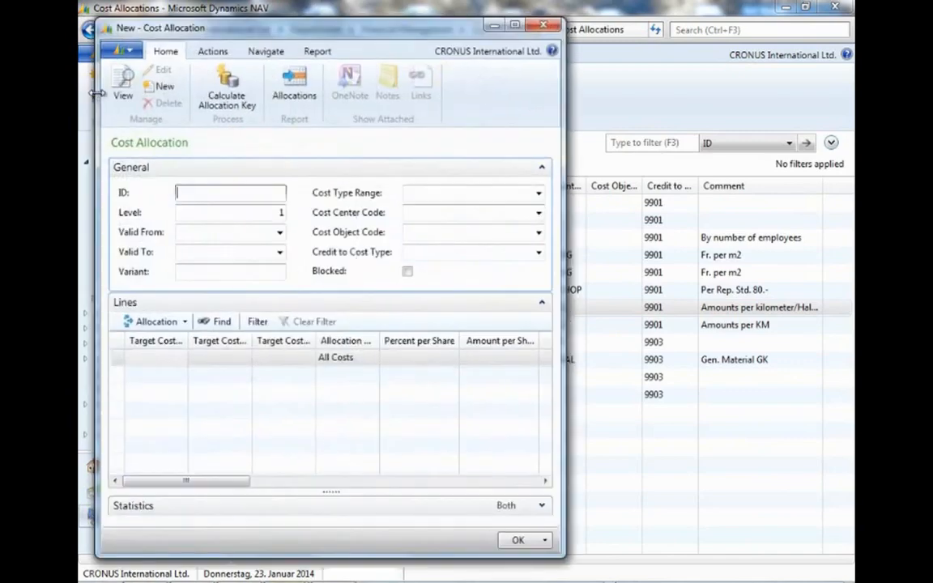
type("furn sales")
key("Tab")
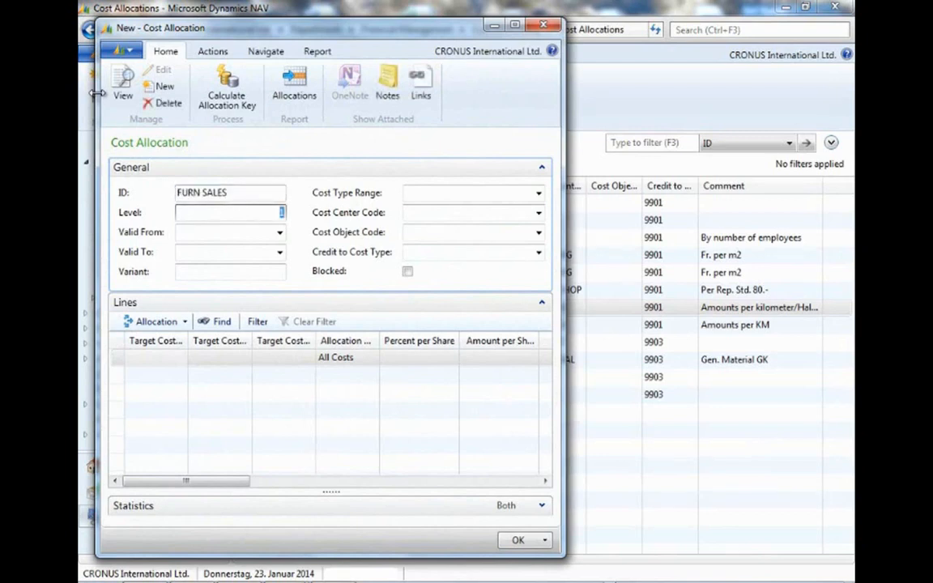
left_click(230, 274)
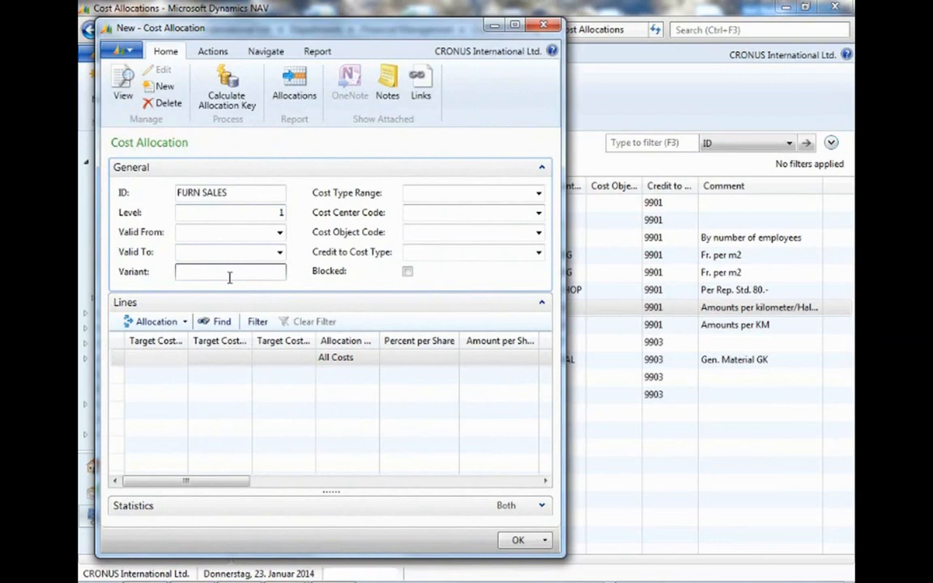
type("TEST")
Set the allocation's source cost center code to PURCHASE.
left_click(420, 211)
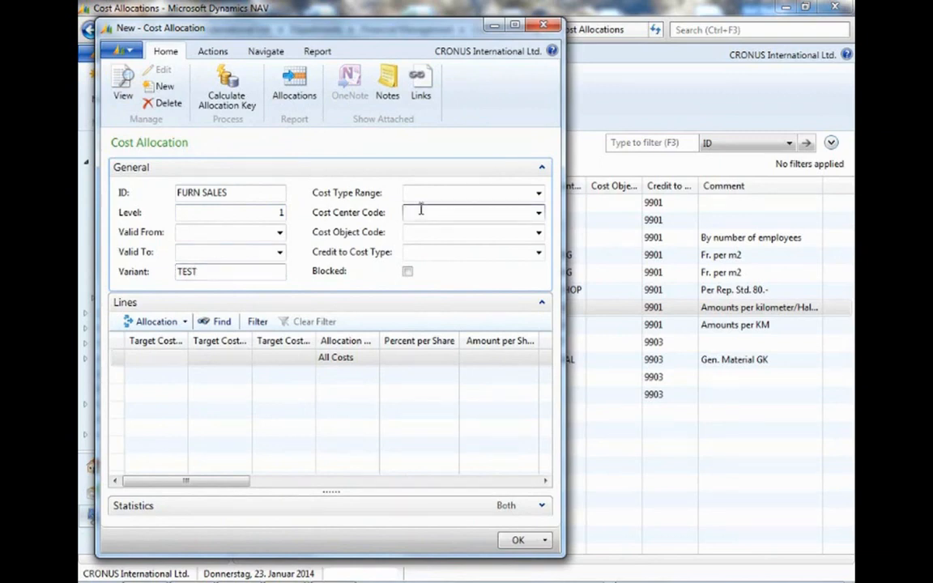
type("purchase")
key("Tab")
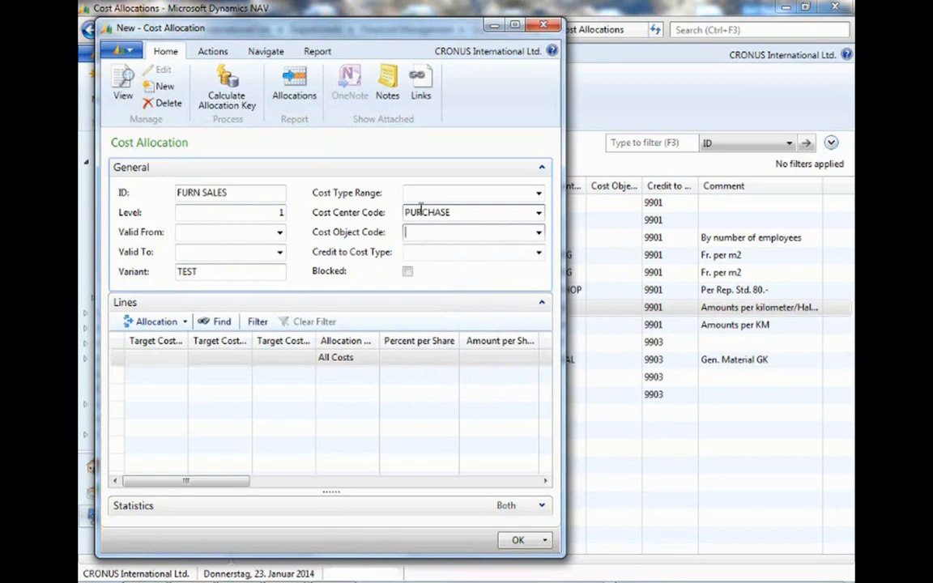
type("9901")
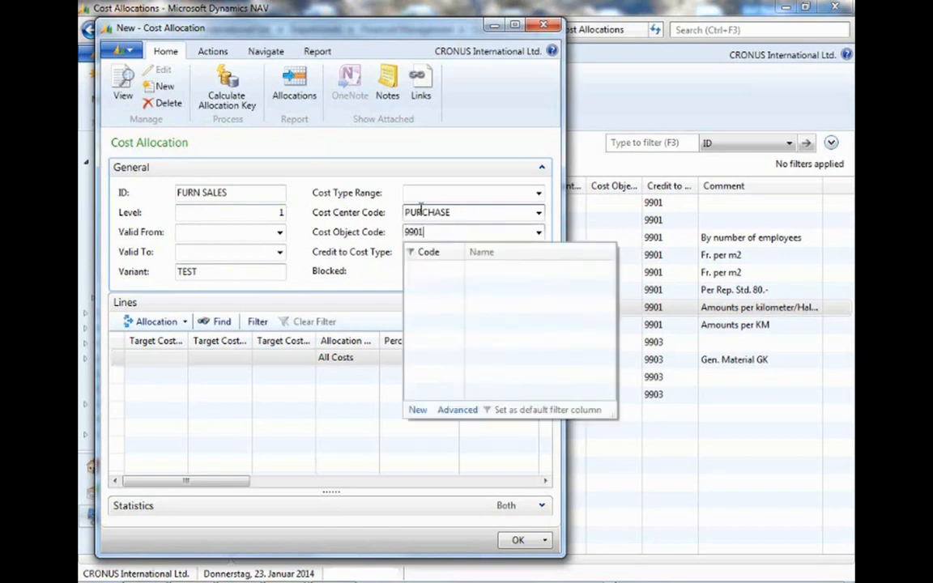
key("Tab")
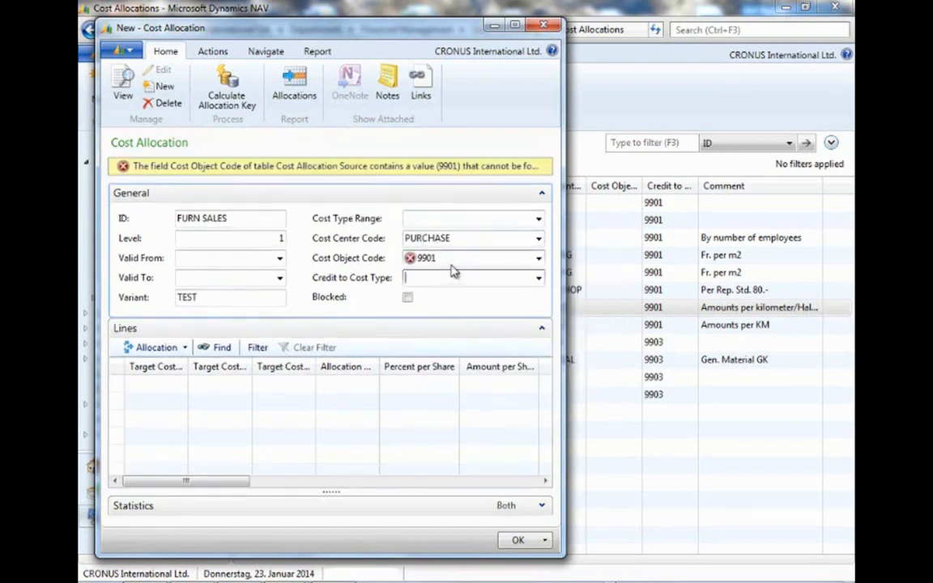
left_click(452, 259)
left_click_drag(452, 259, 407, 259)
key("BackSpace")
key("Tab")
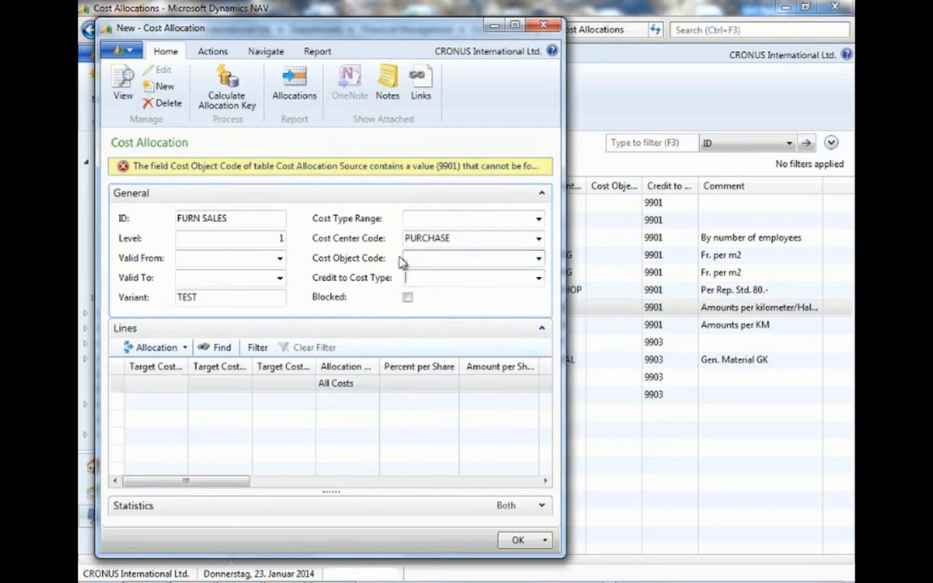
Set the credit-to cost type to 9901 and the first allocation line's target cost type to 9901.
type("9901")
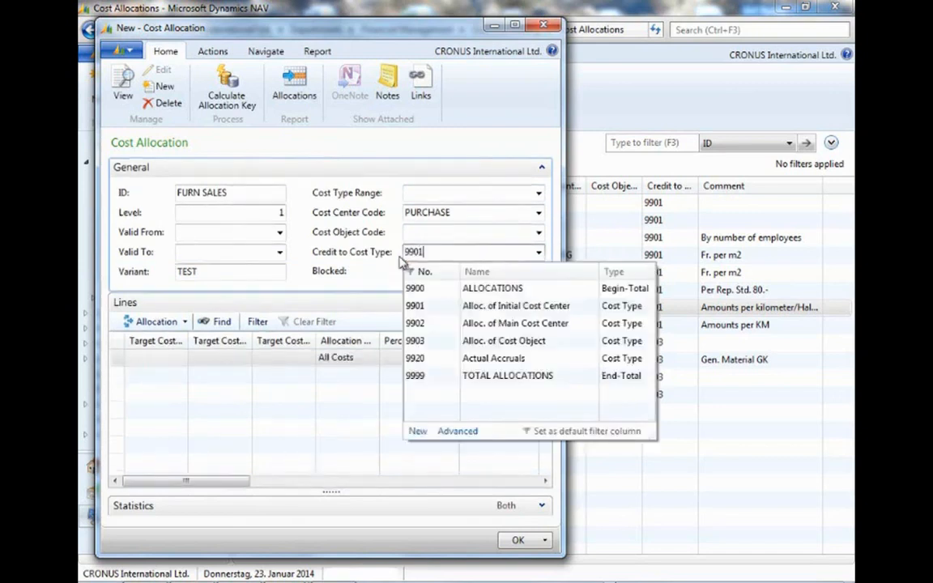
left_click(431, 290)
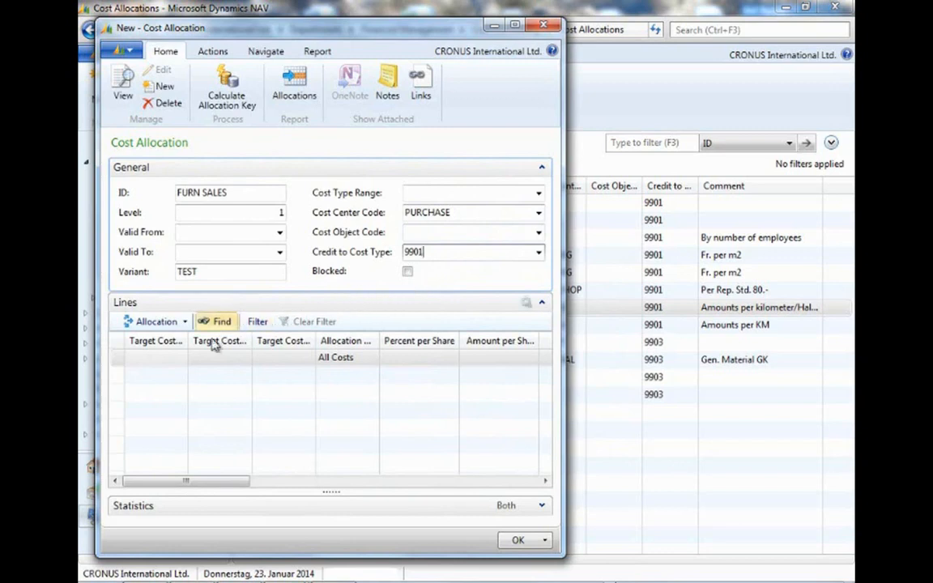
left_click(154, 360)
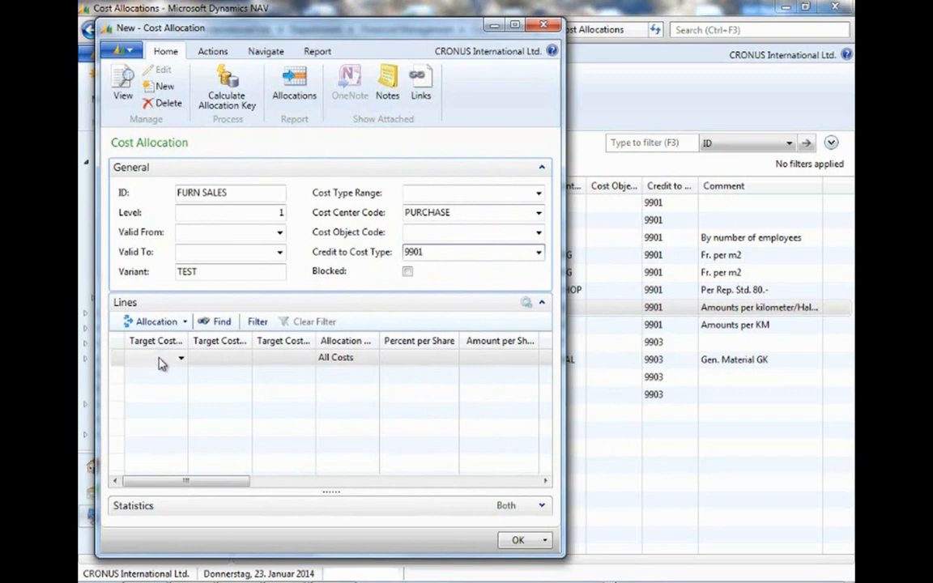
left_click(181, 359)
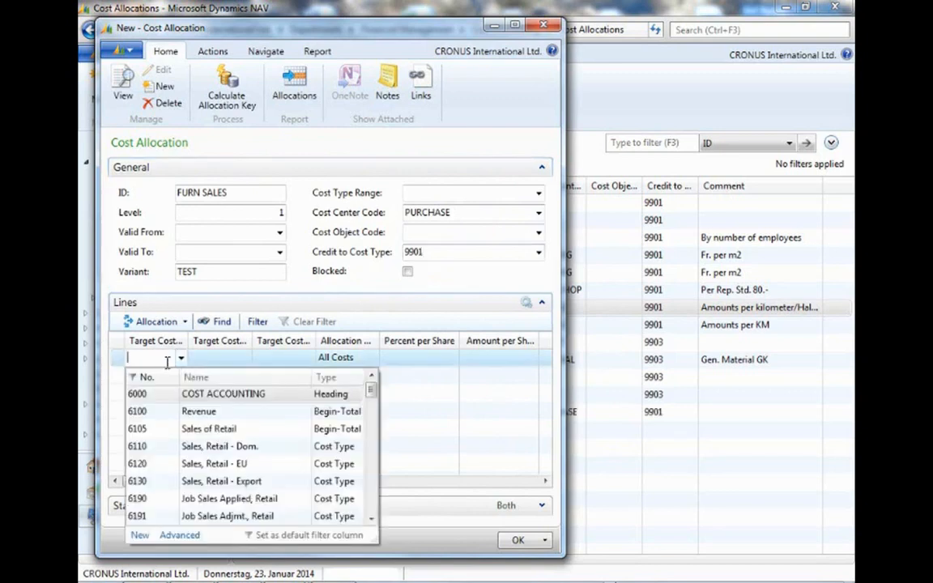
type("9901")
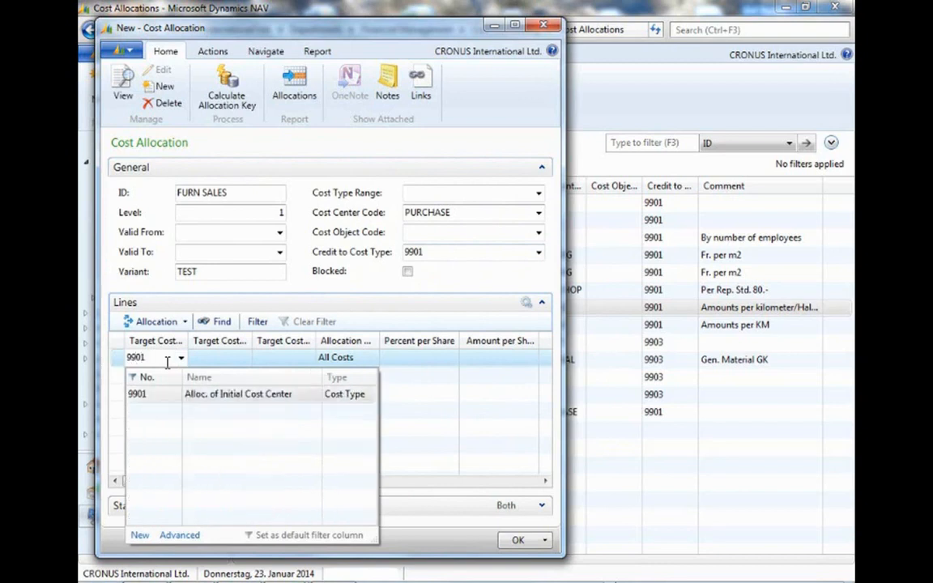
key("Tab")
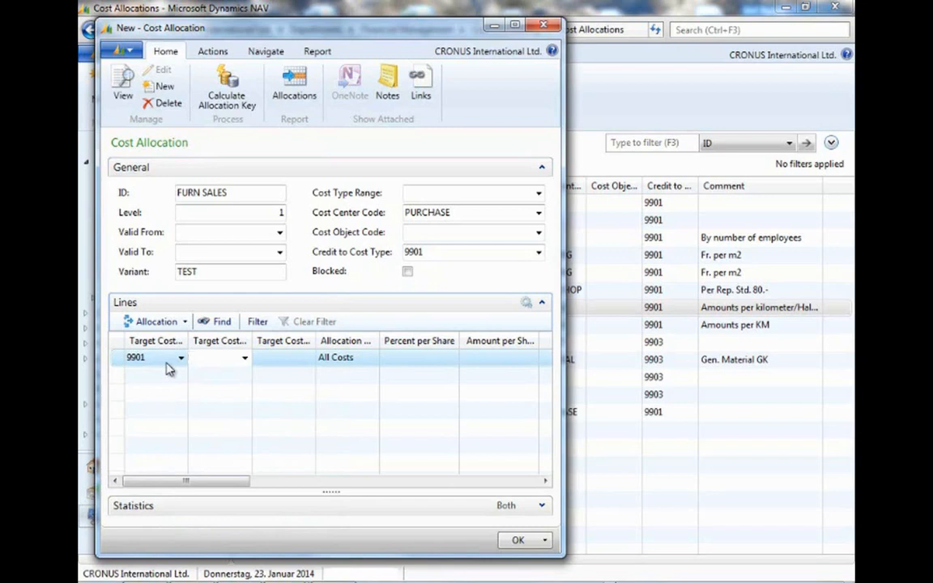
Set the allocation line's target cost center to CHAIRS.
left_click(305, 359)
left_click(307, 358)
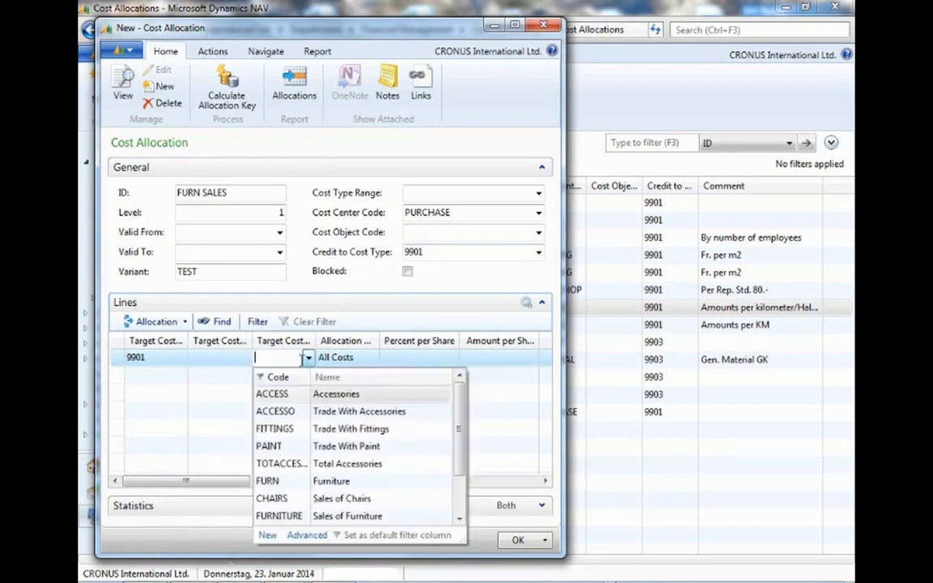
type("char")
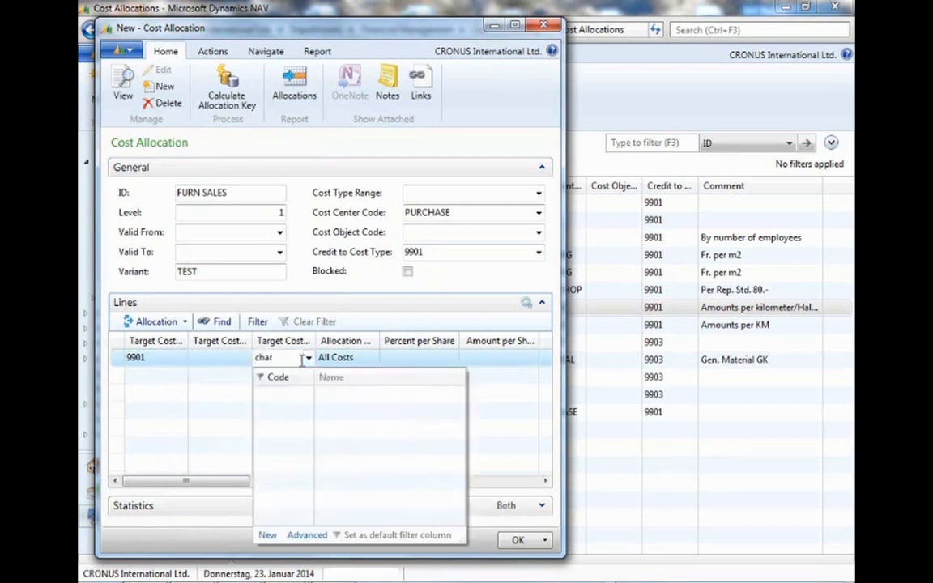
key("BackSpace")
type("irs")
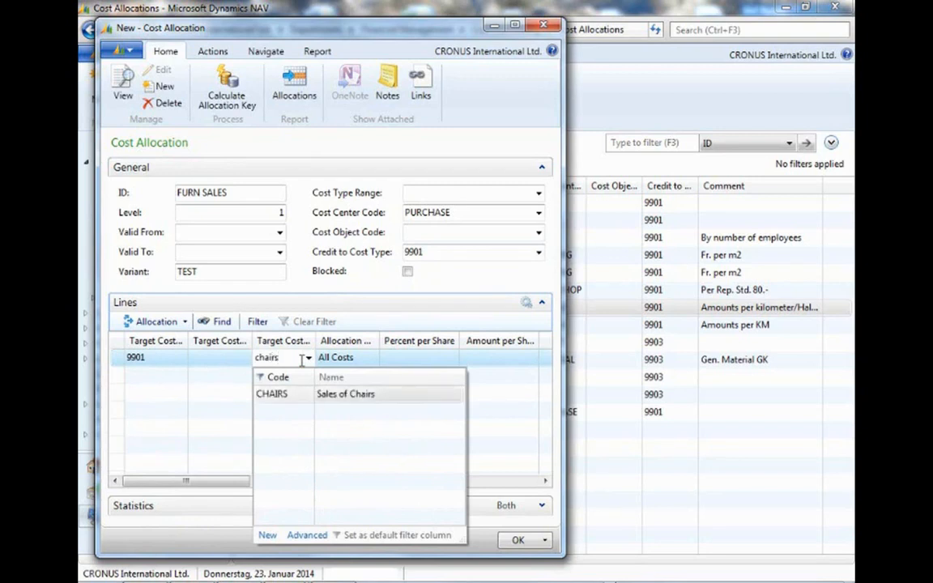
left_click(302, 395)
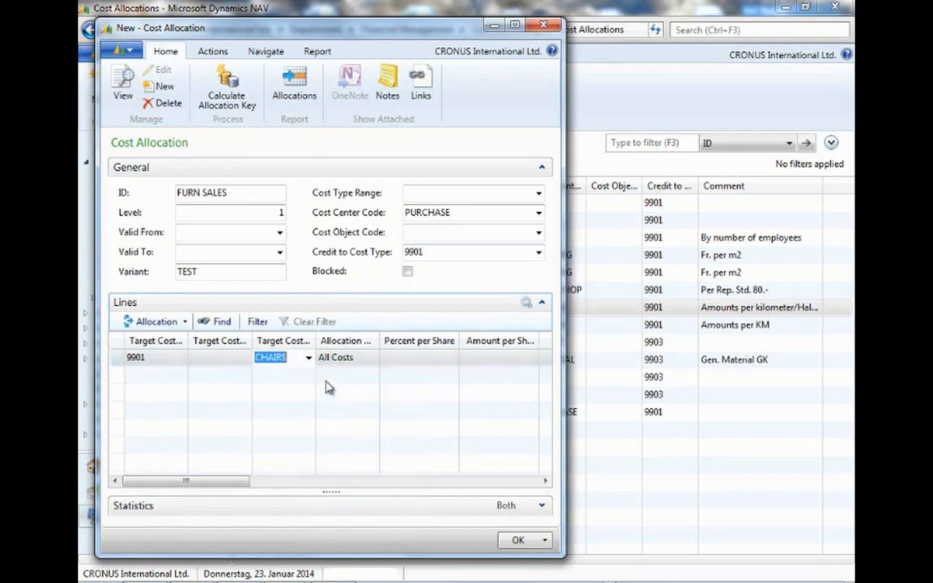
Set the first allocation line's base to Items Sold (Qty.).
left_click(364, 360)
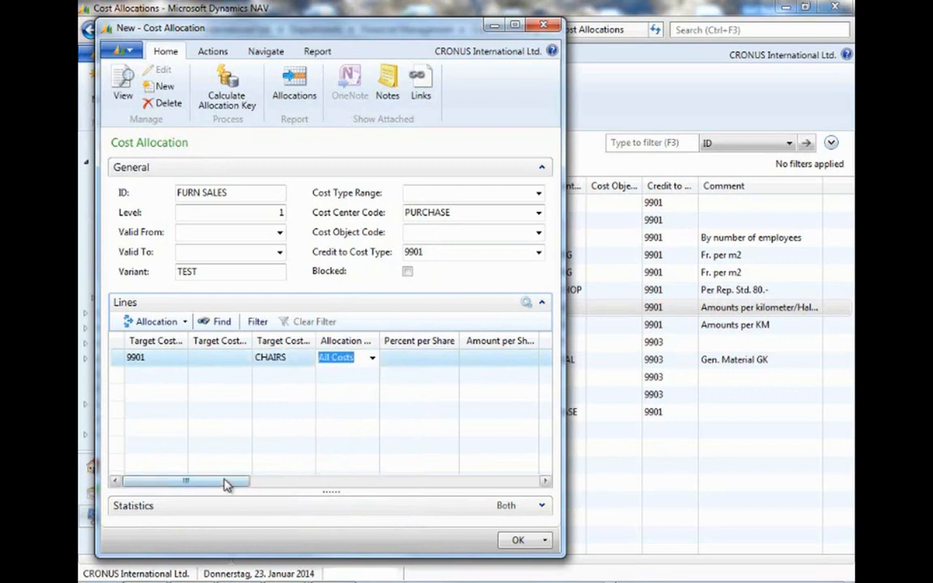
left_click_drag(226, 484, 348, 486)
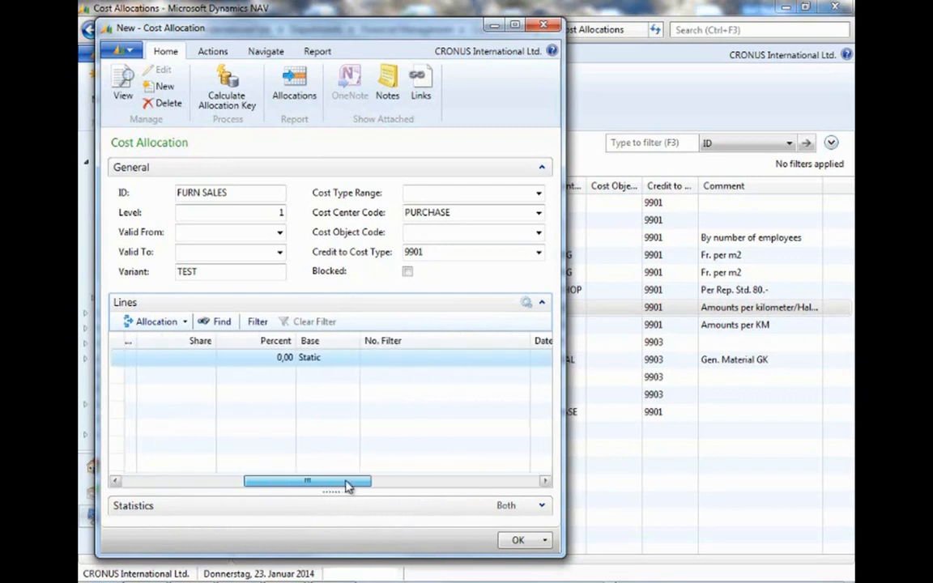
left_click(345, 356)
left_click(353, 358)
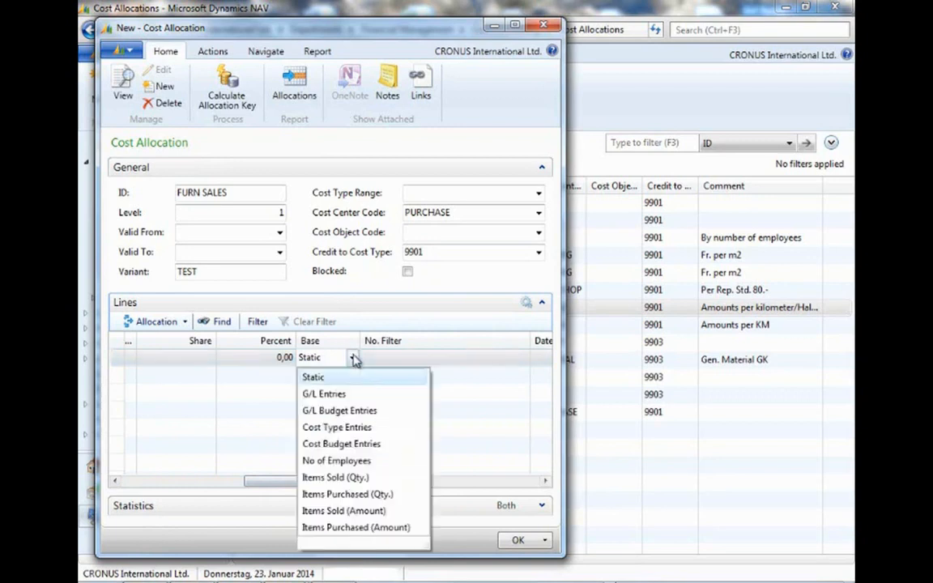
left_click(343, 478)
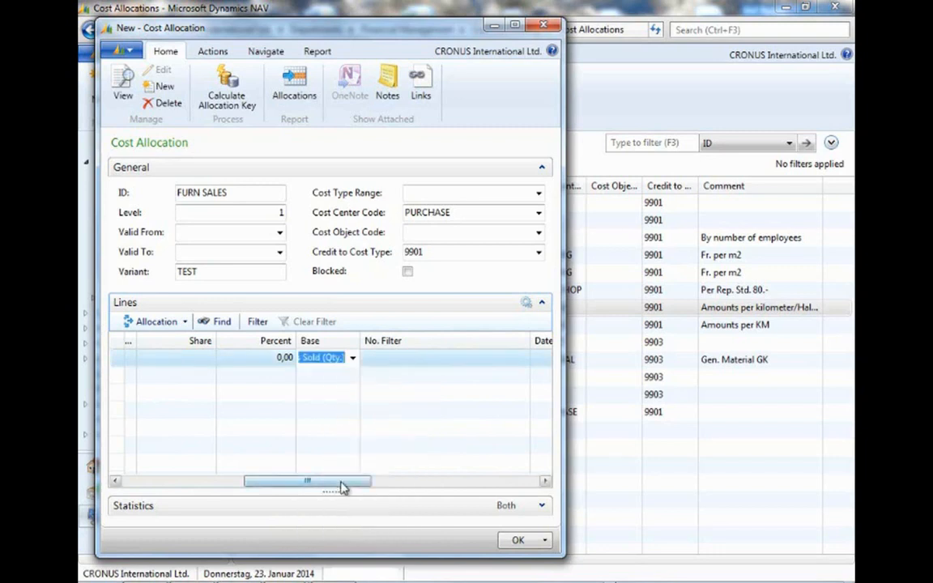
Set the first line's number filter to 1900-S|1924-W|1928-W|1952-W.
left_click_drag(343, 483, 360, 486)
left_click(329, 357)
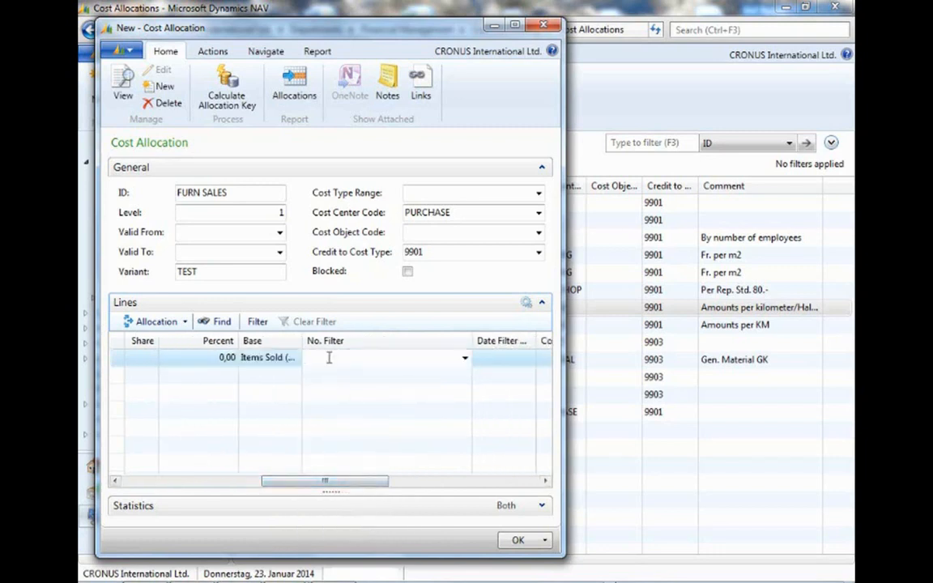
type("1900-s|")
type("1924-w|1928-w|1952")
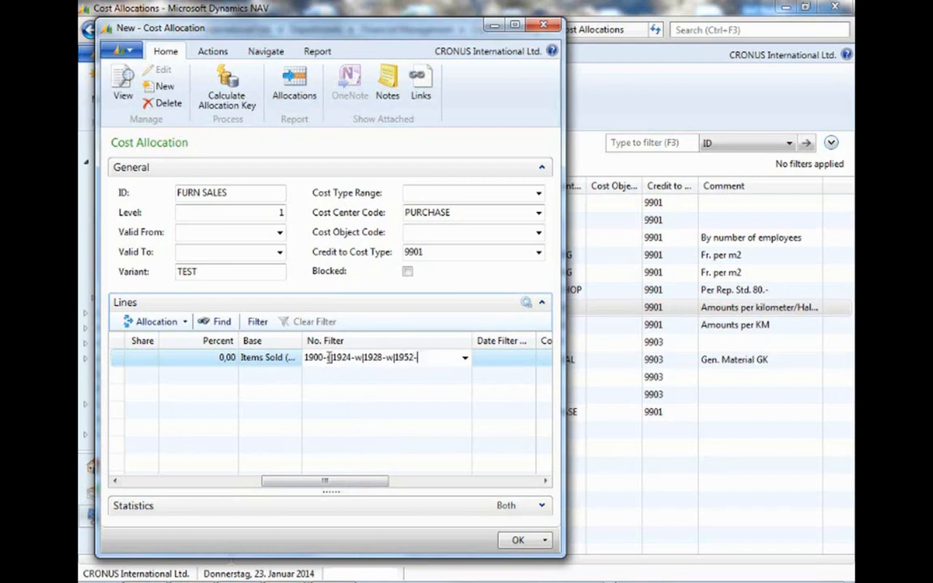
type("-W")
Add a second allocation line with target cost type 9901 and target cost center FURNITURE.
left_click_drag(296, 482, 156, 481)
left_click(153, 375)
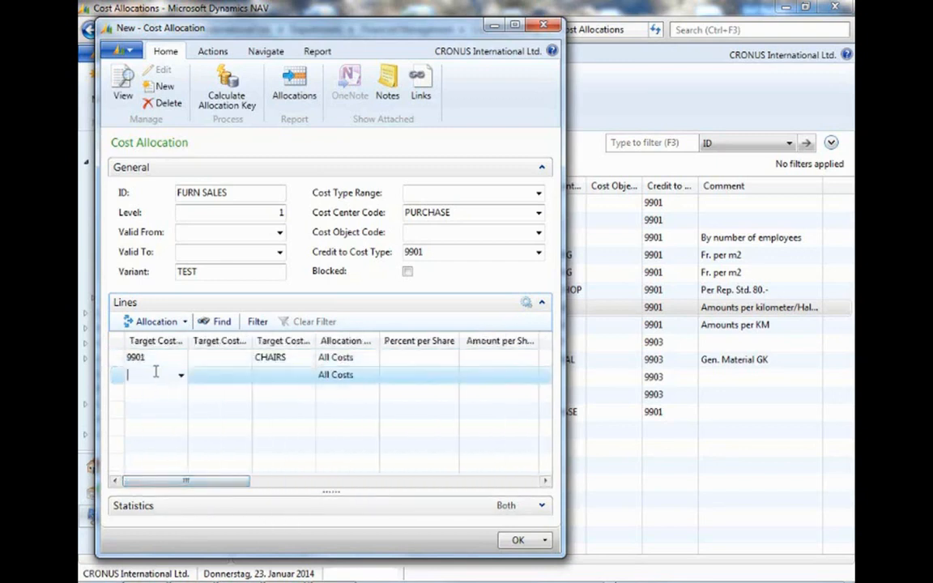
type("9901")
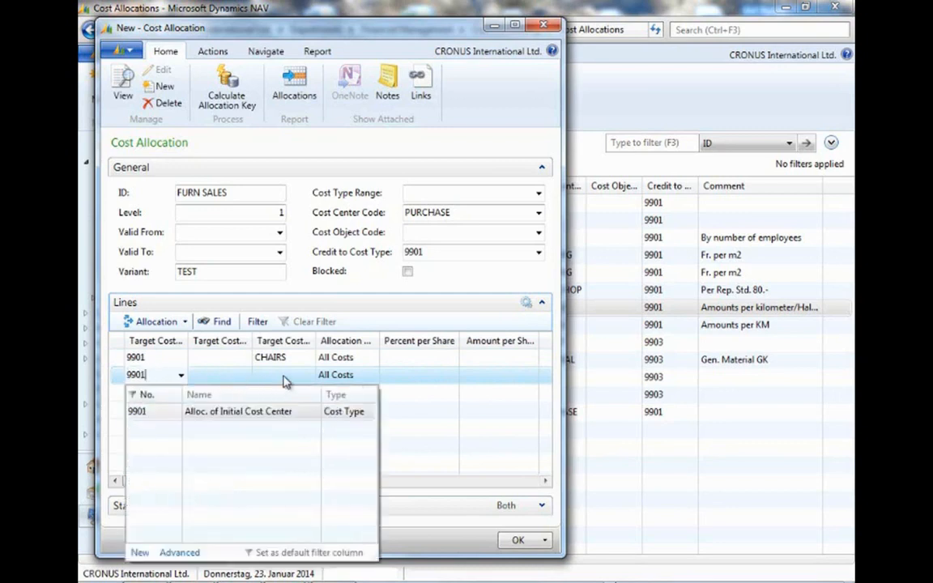
left_click(283, 381)
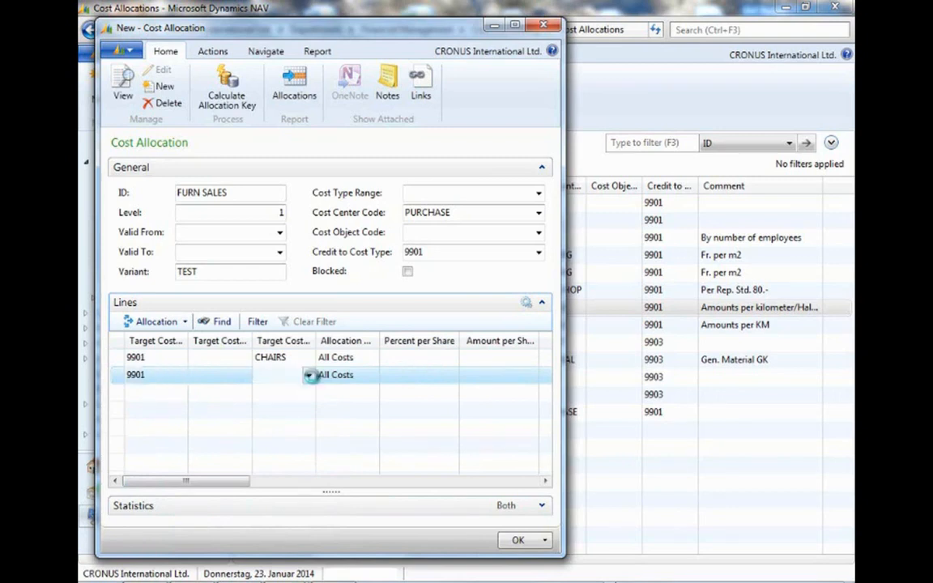
left_click(309, 375)
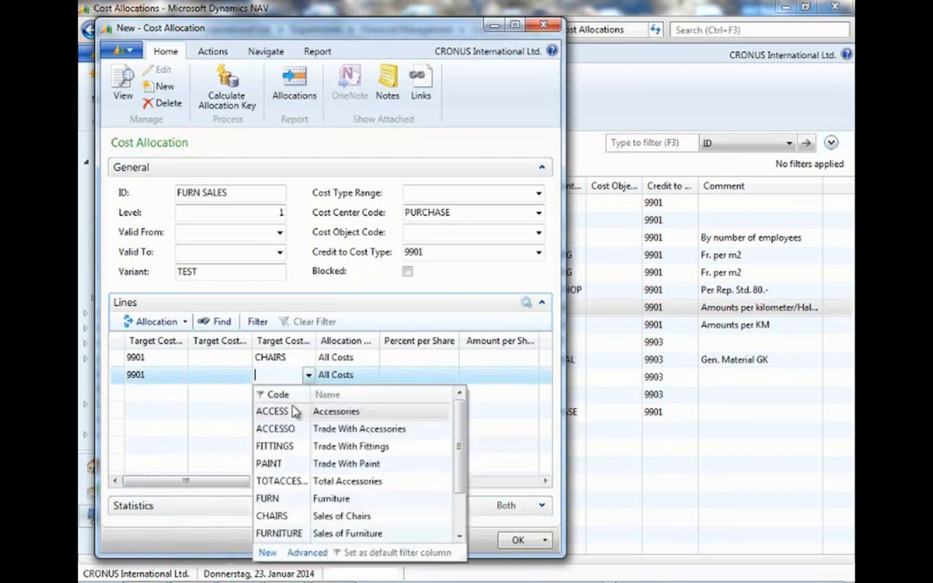
left_click(272, 533)
Calculate the allocation key for both allocation lines.
left_click_drag(230, 483, 348, 481)
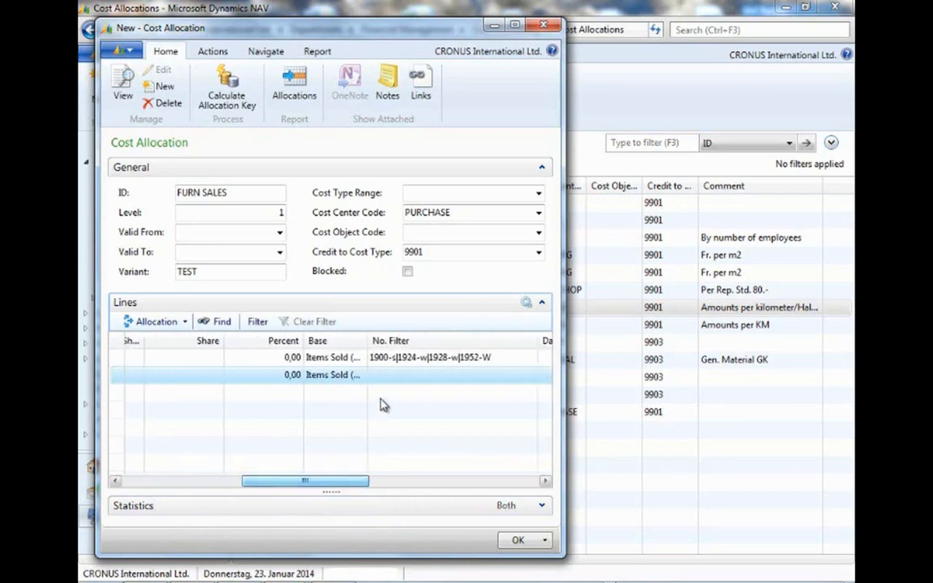
left_click(398, 377)
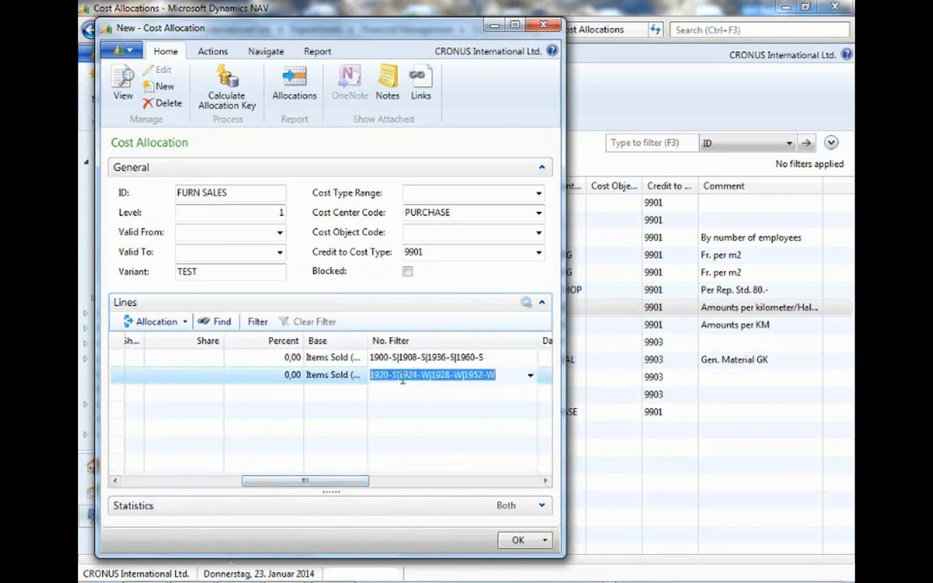
left_click(230, 106)
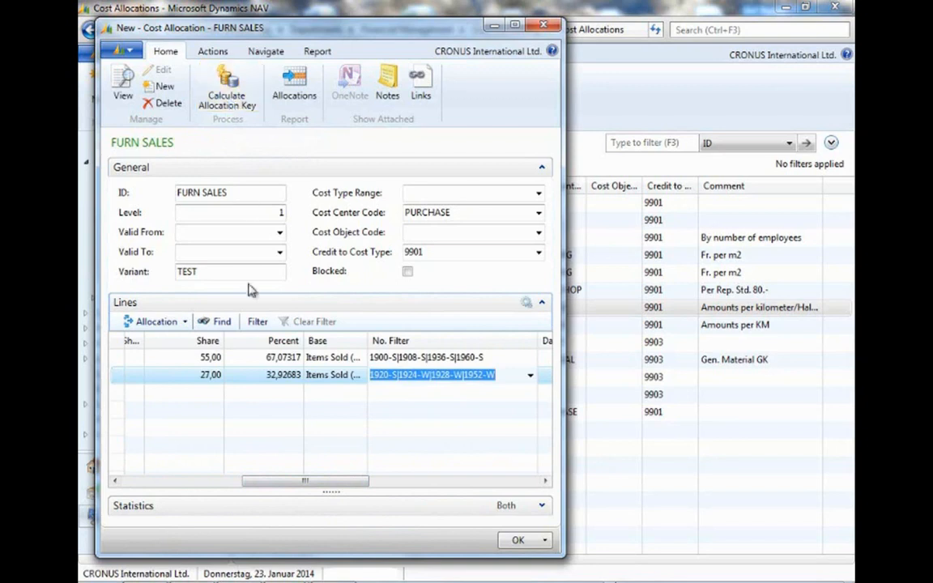
Copy the first allocation line's item number filter.
left_click_drag(265, 485, 250, 487)
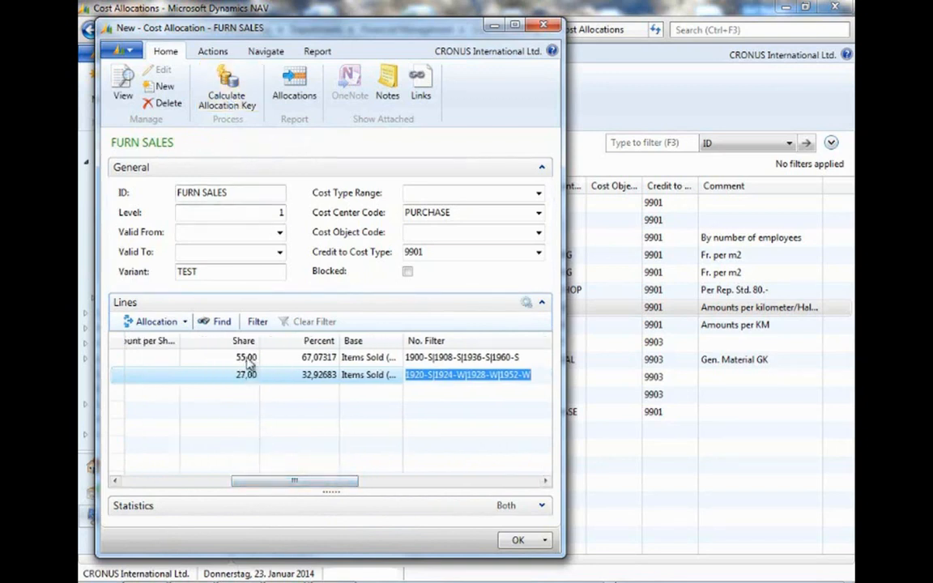
left_click(246, 365)
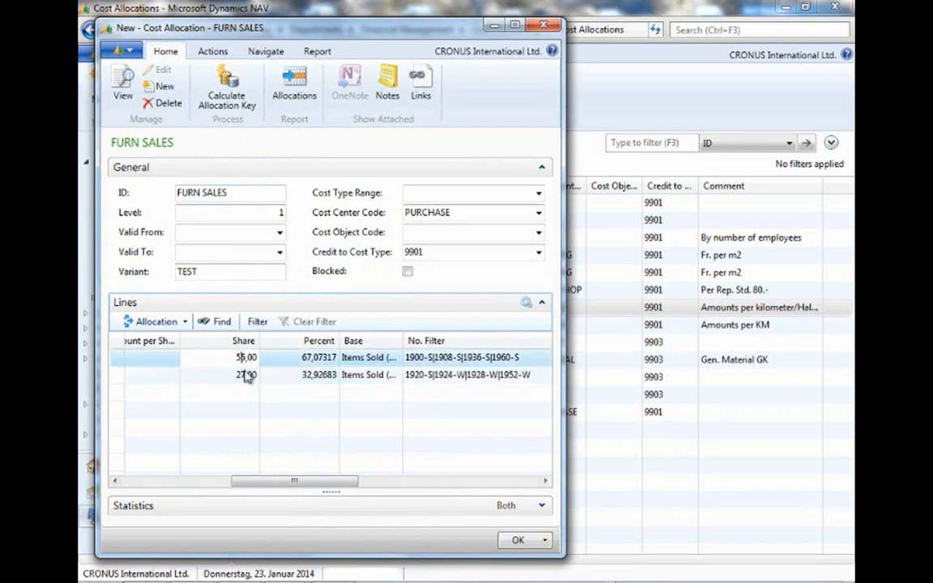
left_click(246, 377)
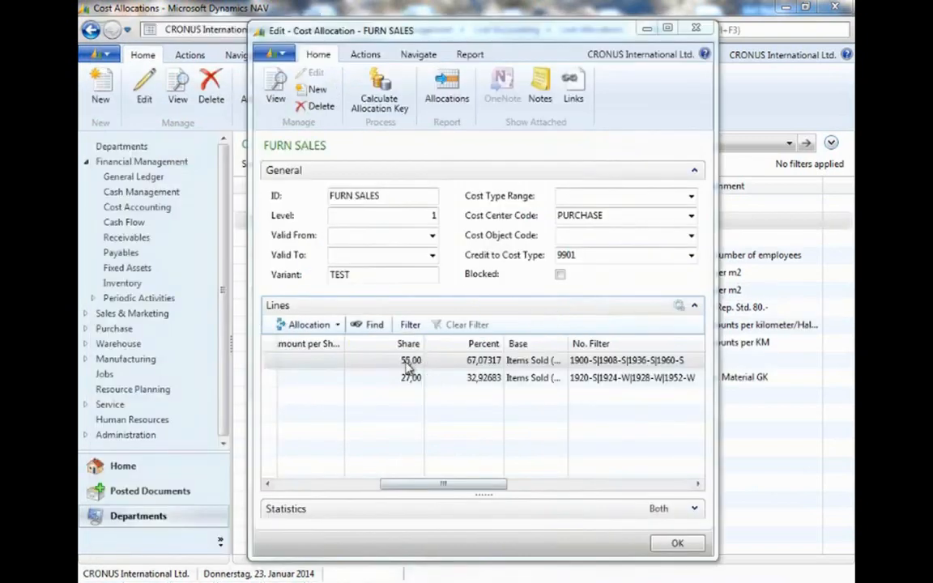
left_click(384, 363)
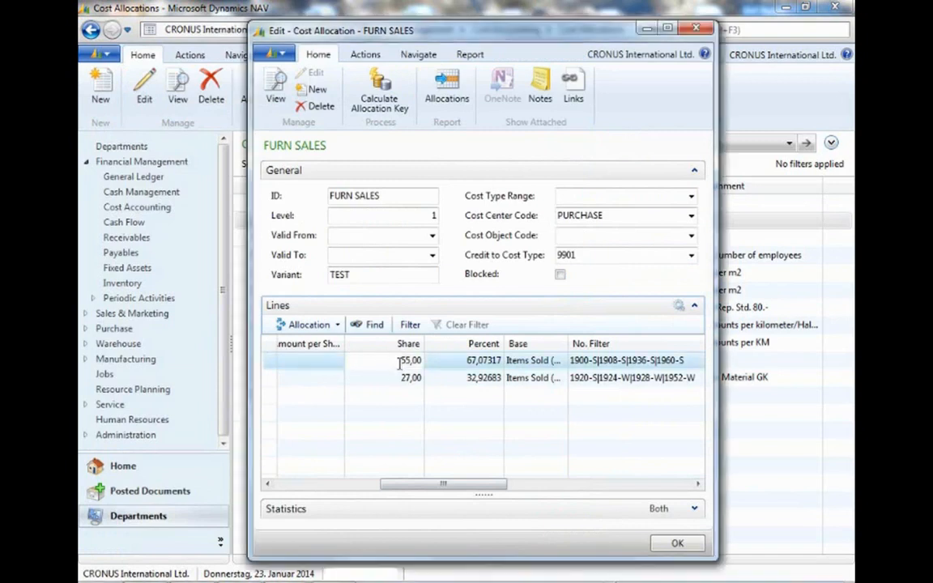
left_click(658, 360)
left_click_drag(690, 362, 572, 361)
key("ctrl+c")
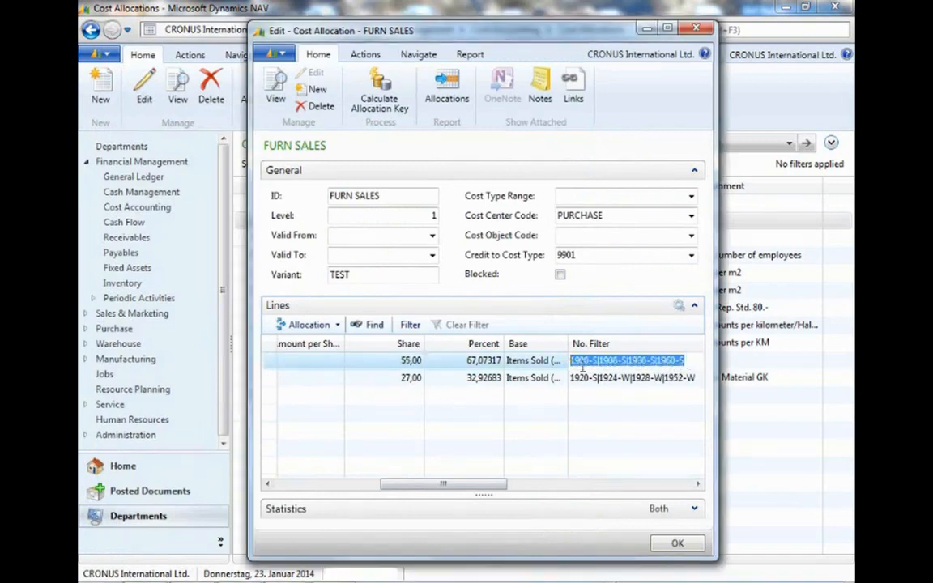
right_click(582, 366)
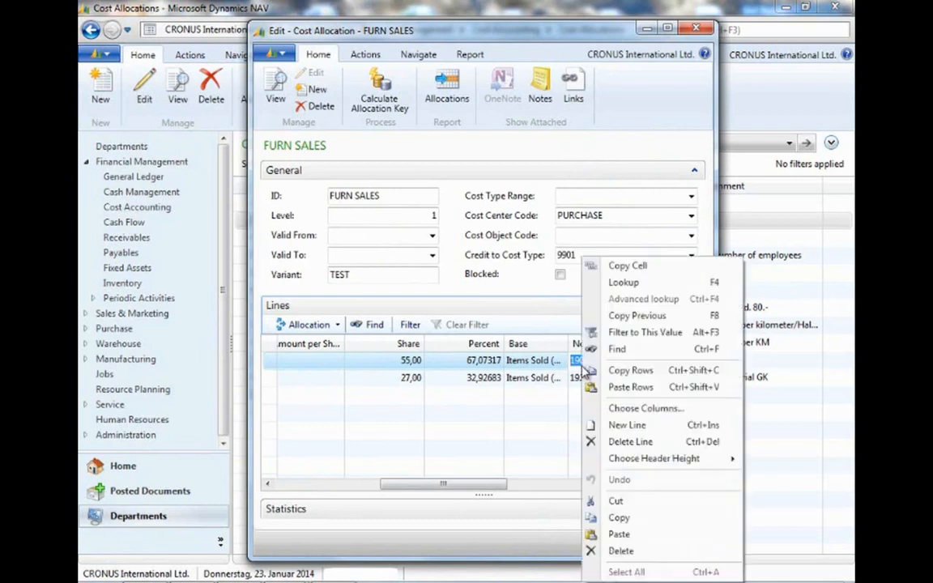
left_click(622, 266)
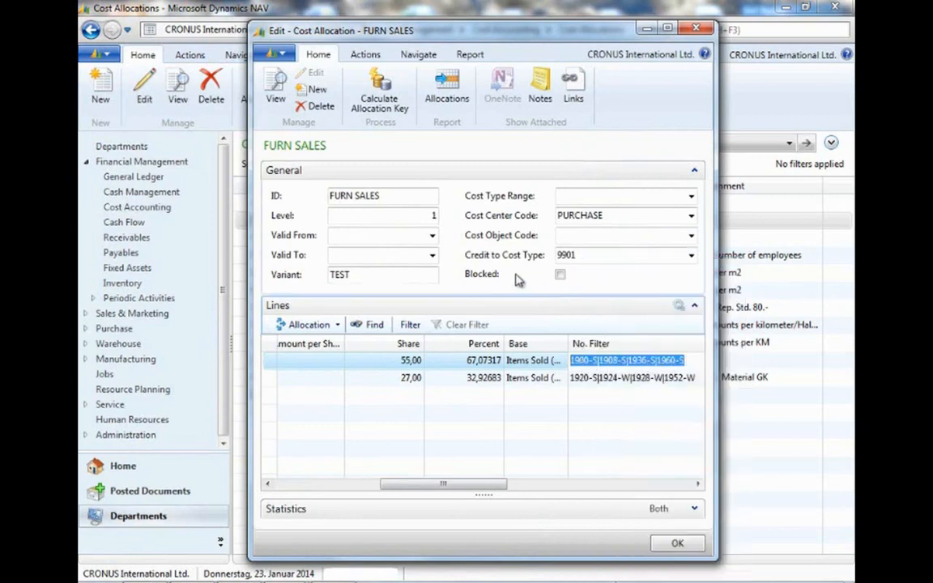
Open the Inventory Valuation report and paste the copied filter as its item number filter.
left_click(121, 284)
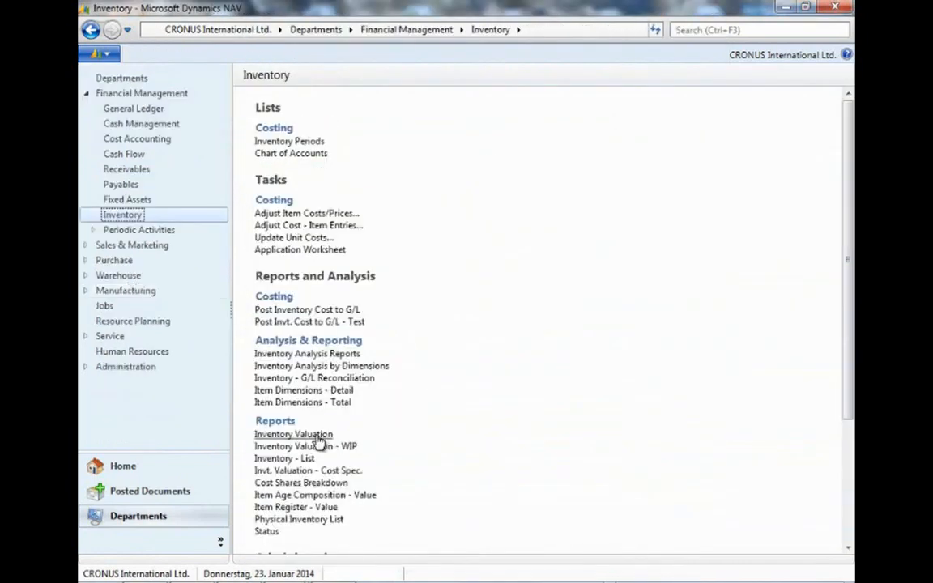
left_click(293, 434)
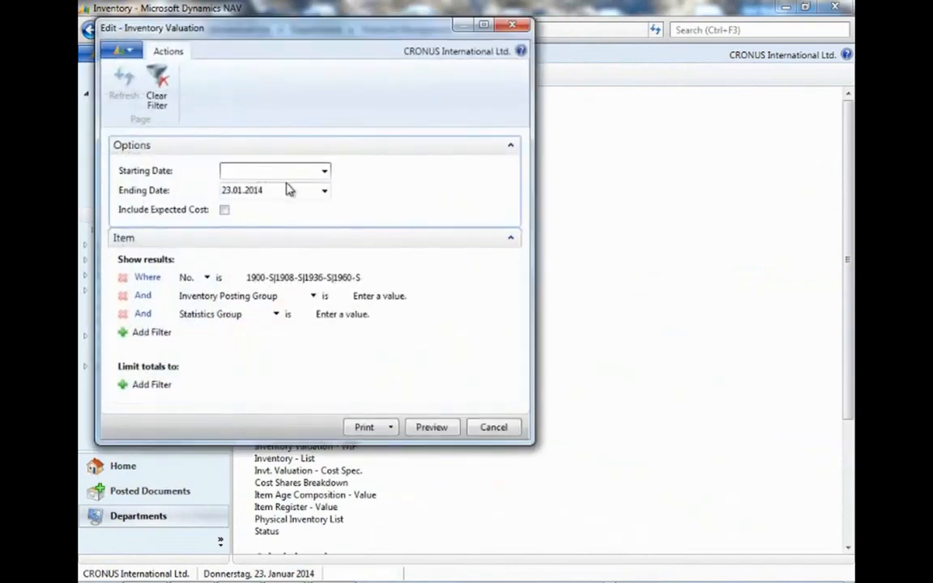
left_click_drag(283, 188, 216, 188)
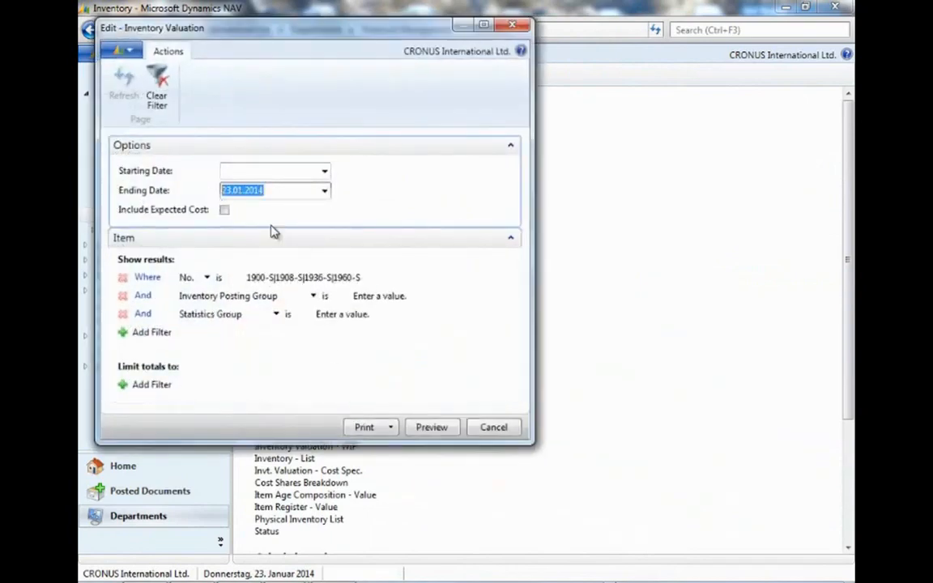
left_click(259, 277)
left_click_drag(247, 277, 369, 281)
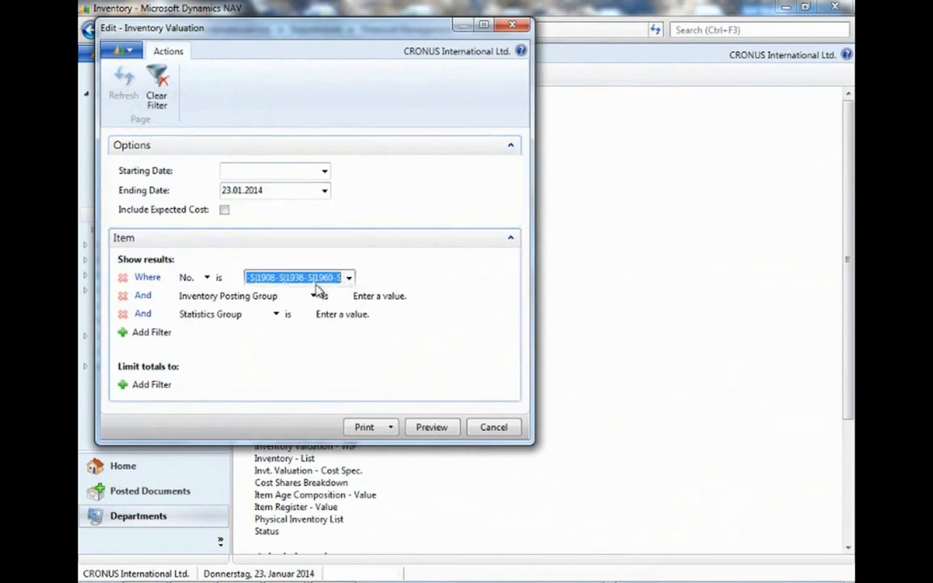
key("ctrl+v")
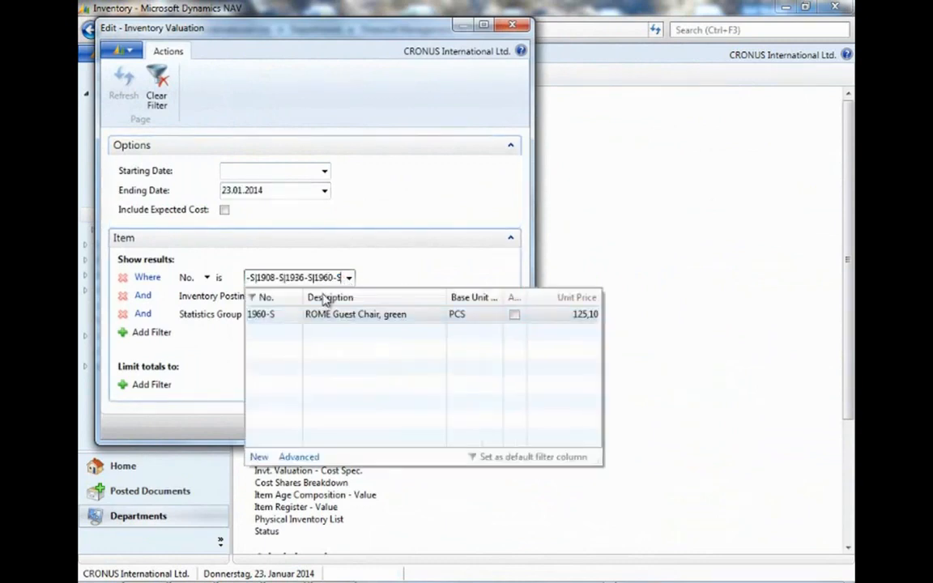
left_click(391, 277)
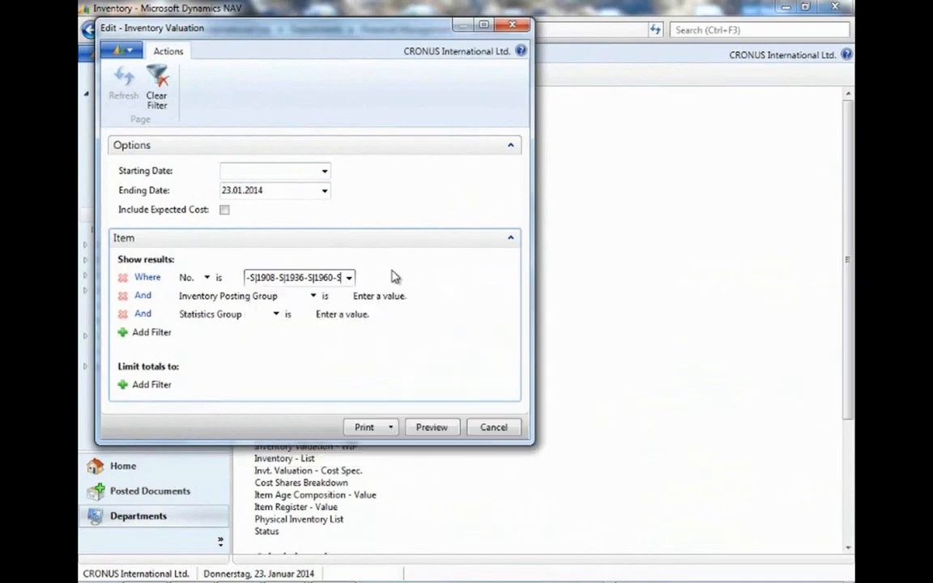
Preview the Inventory Valuation report, then close the preview.
left_click(432, 427)
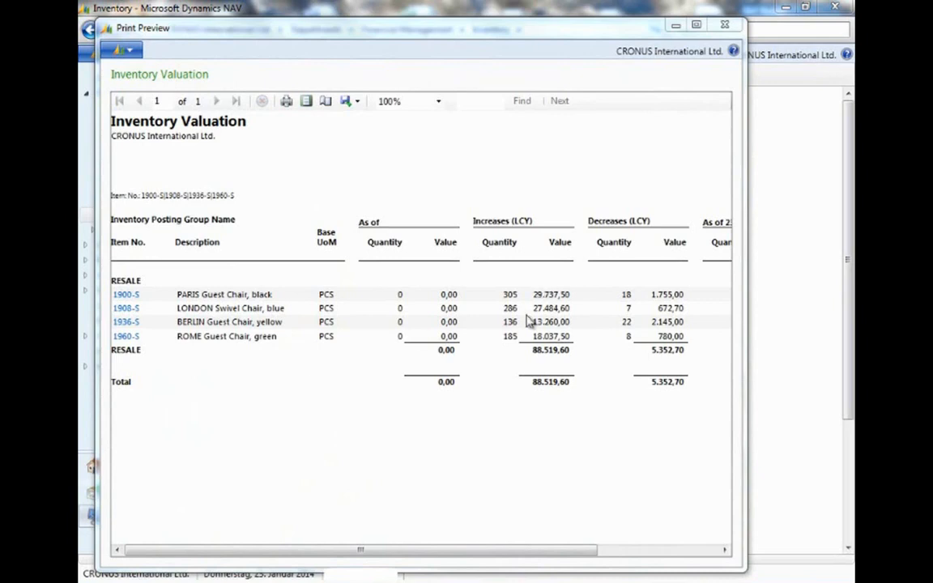
left_click(726, 28)
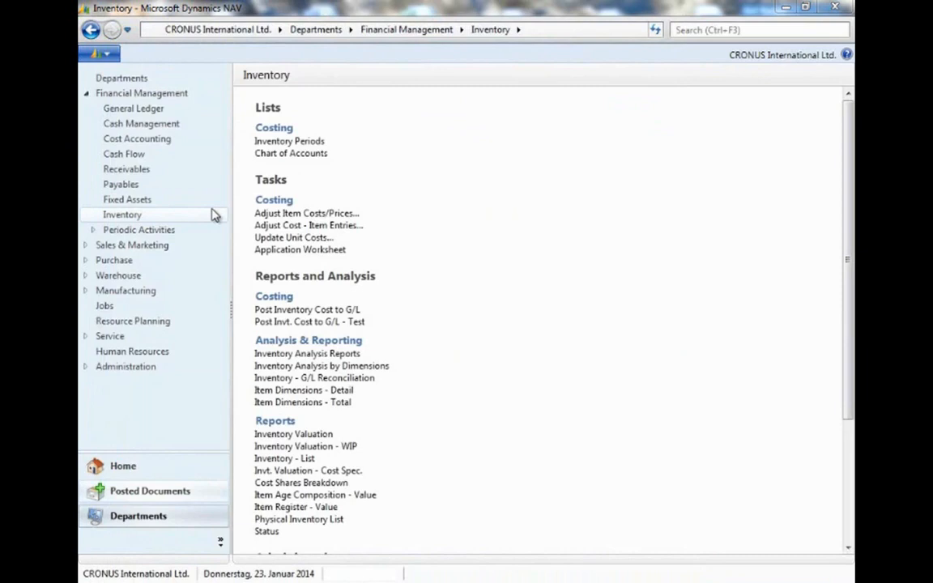
Open the warehouse item journal and set the first line's entry type to Sale.
left_click(136, 276)
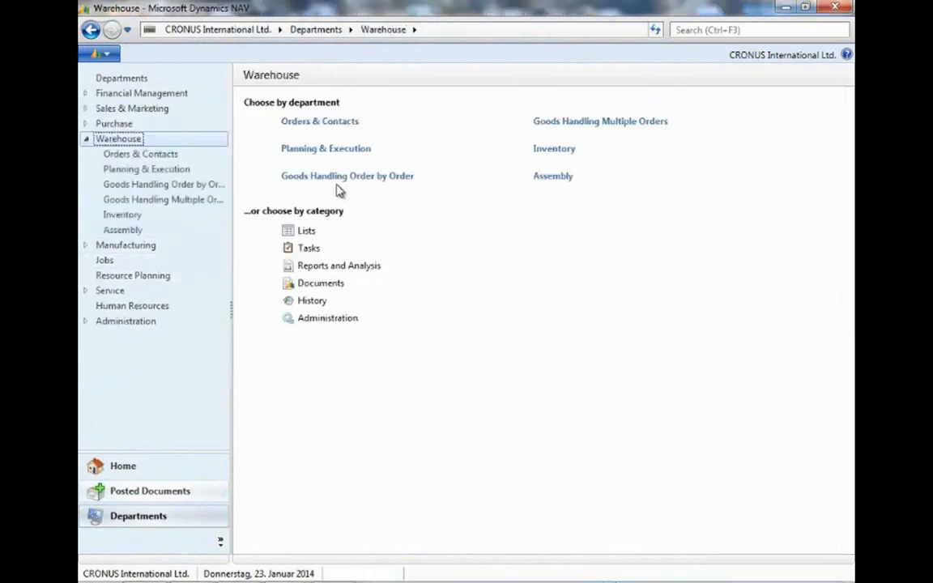
left_click(562, 151)
left_click(281, 162)
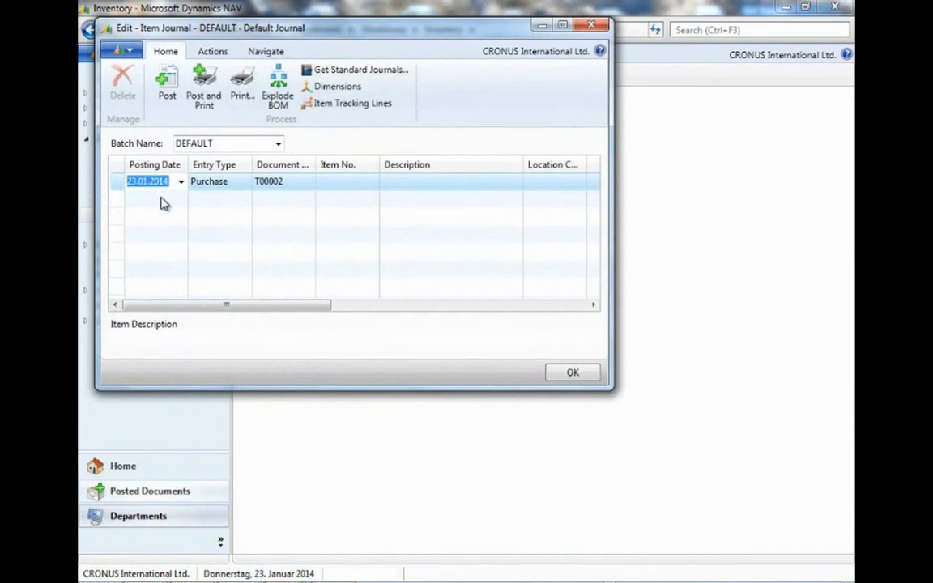
left_click(244, 182)
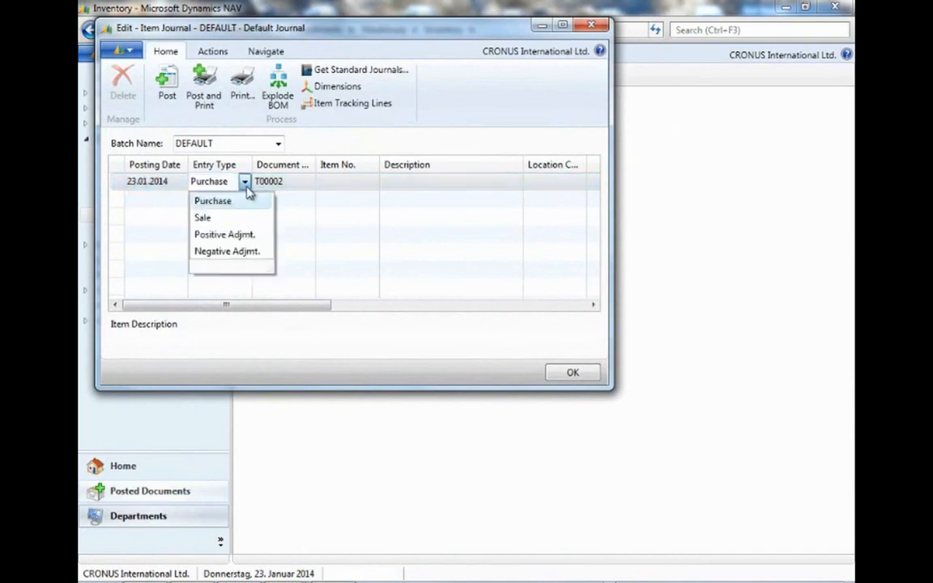
left_click(275, 216)
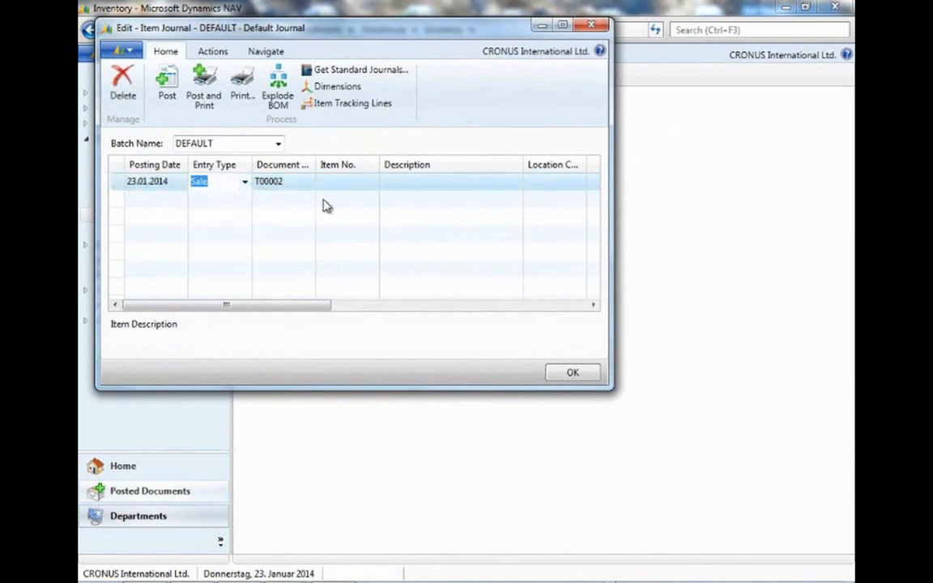
Enter item 1900-S with a quantity of 10 on the journal line.
left_click(352, 187)
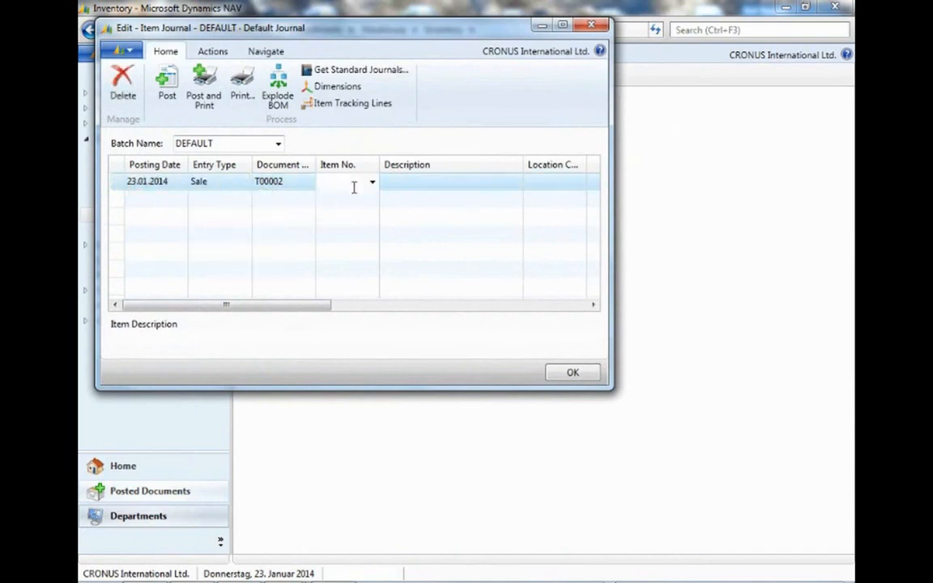
type("1900-S")
key("Tab")
key("Tab")
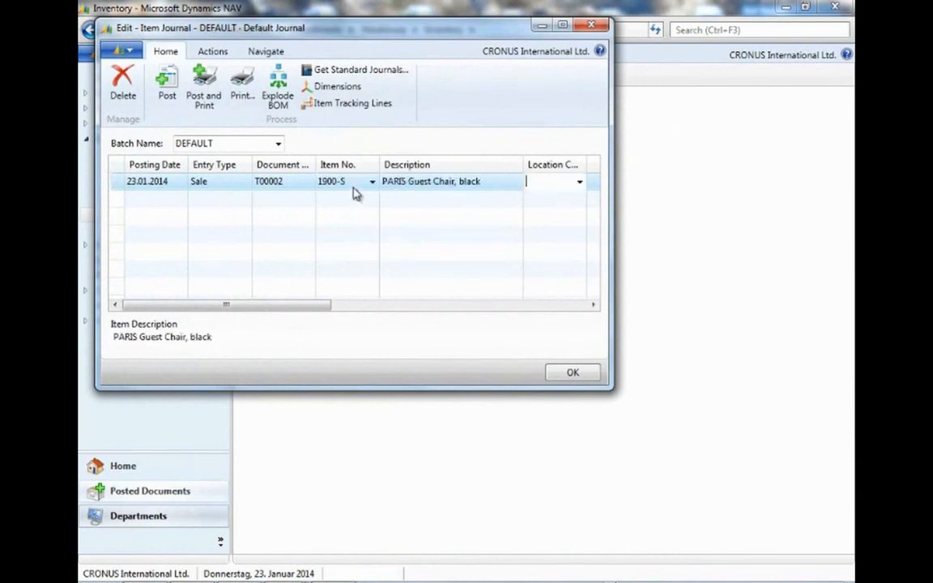
key("Tab")
key("Tab")
key("shift+Tab")
type("10")
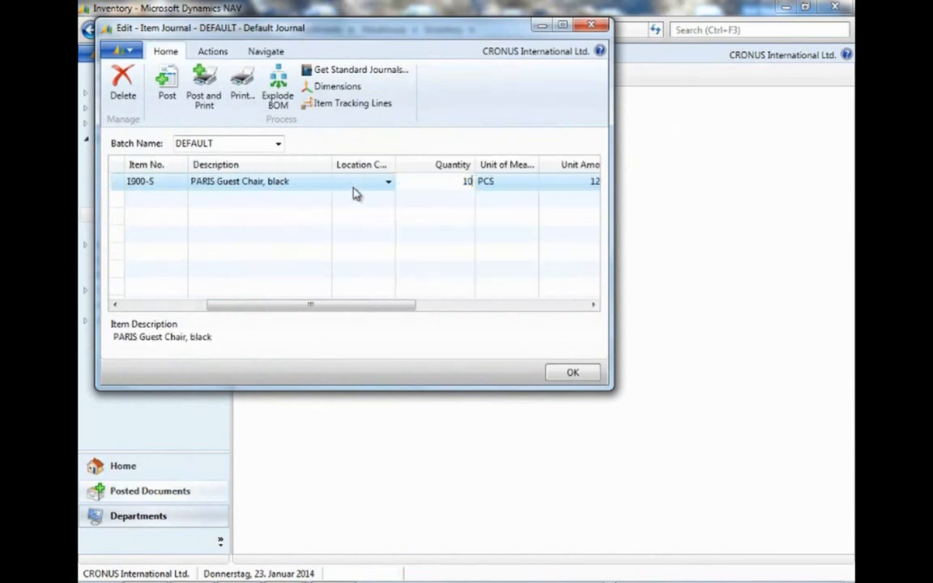
Accept recording the journal line's quantity despite insufficient inventory.
key("Tab")
key("shift+Tab")
key("shift+Tab")
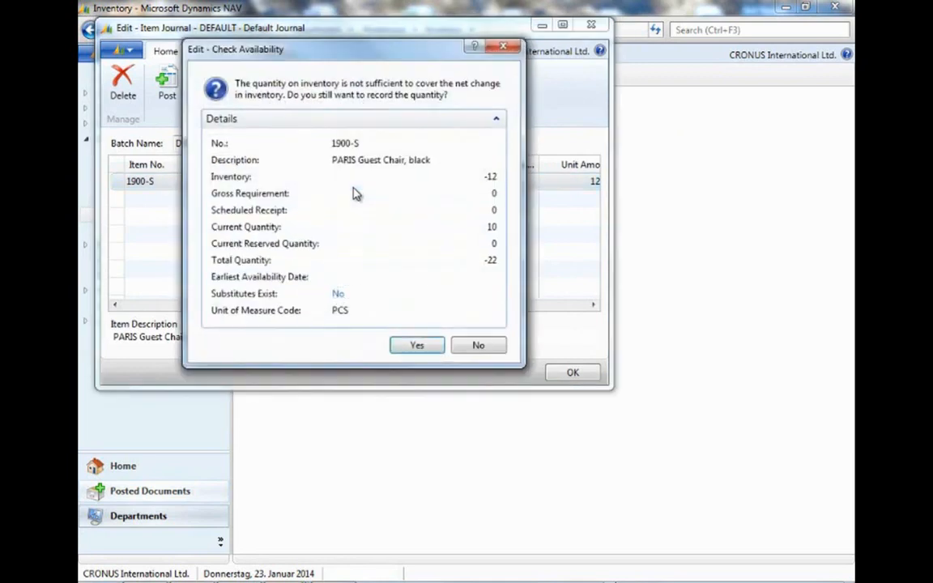
key("space")
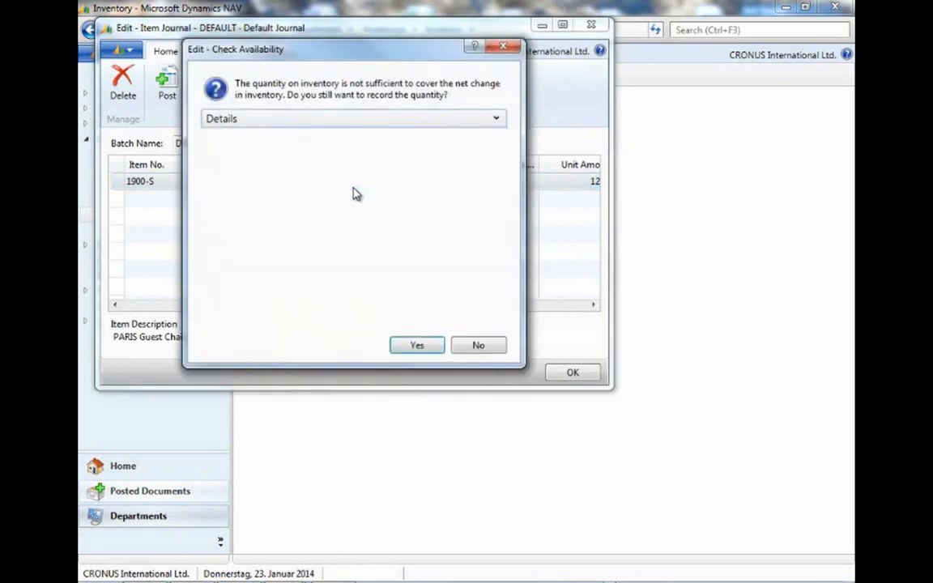
left_click(422, 346)
Set the journal line's department code to SALES.
left_click_drag(403, 310, 605, 318)
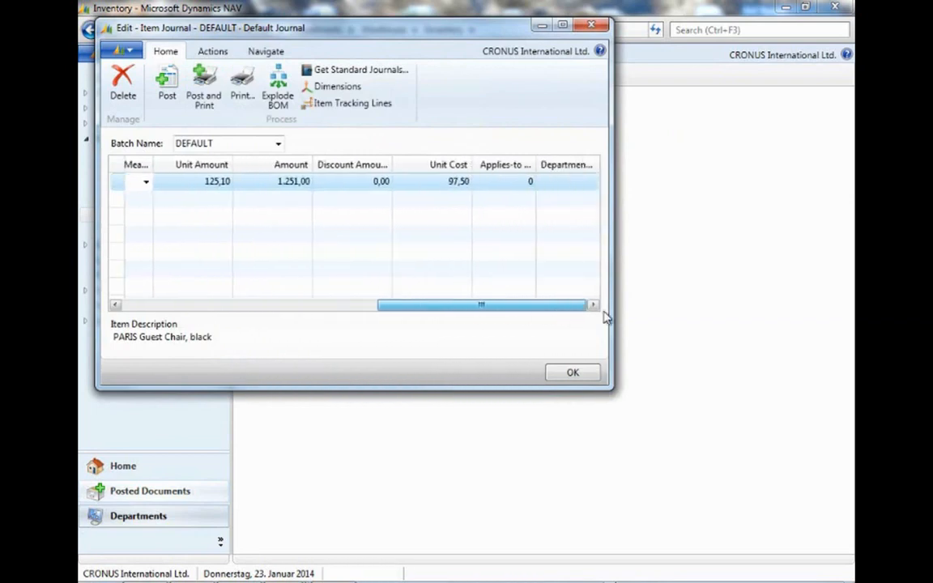
left_click(567, 183)
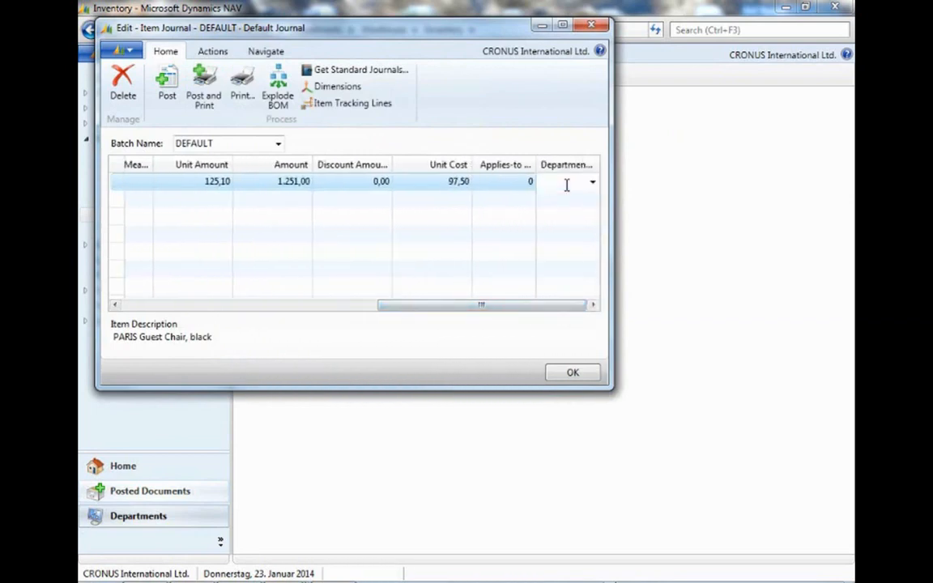
type("sales")
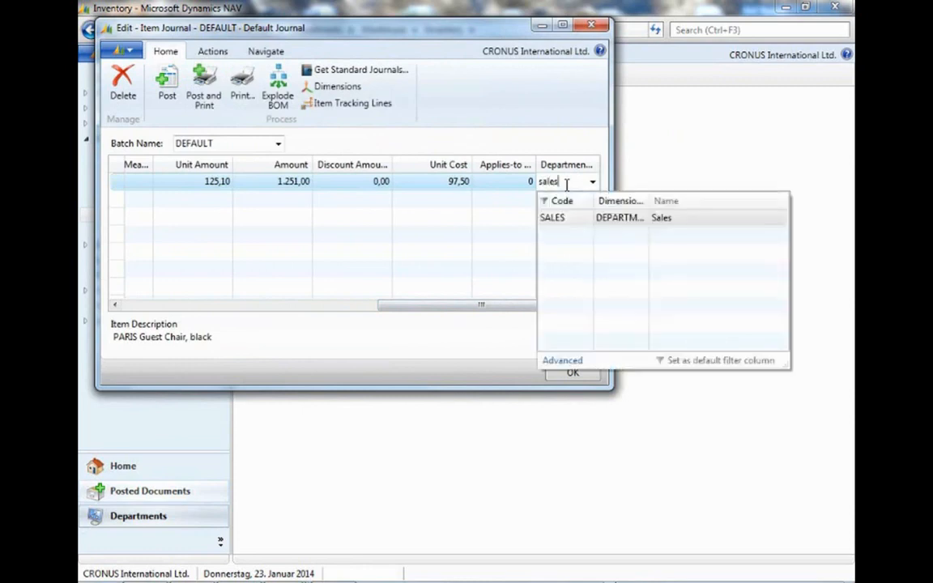
key("Down")
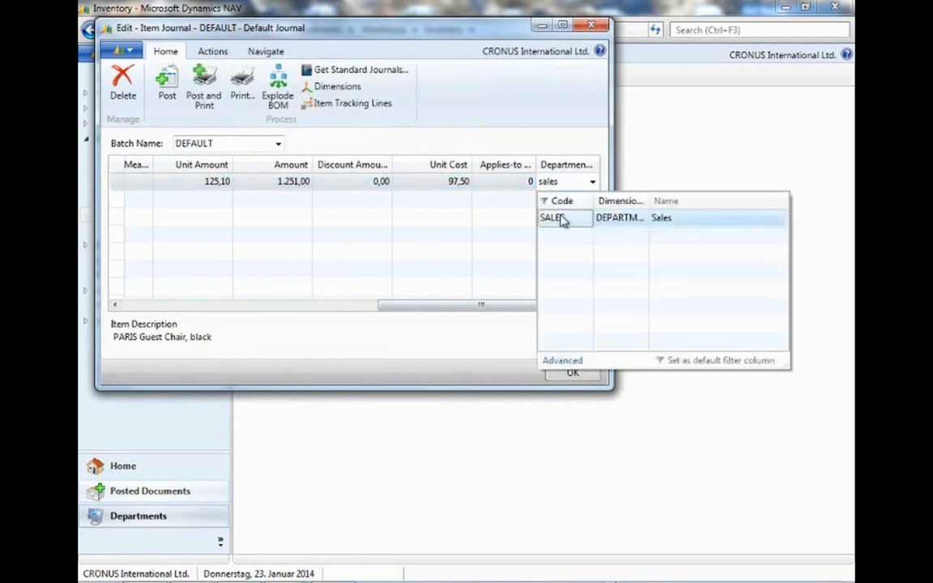
left_click(560, 218)
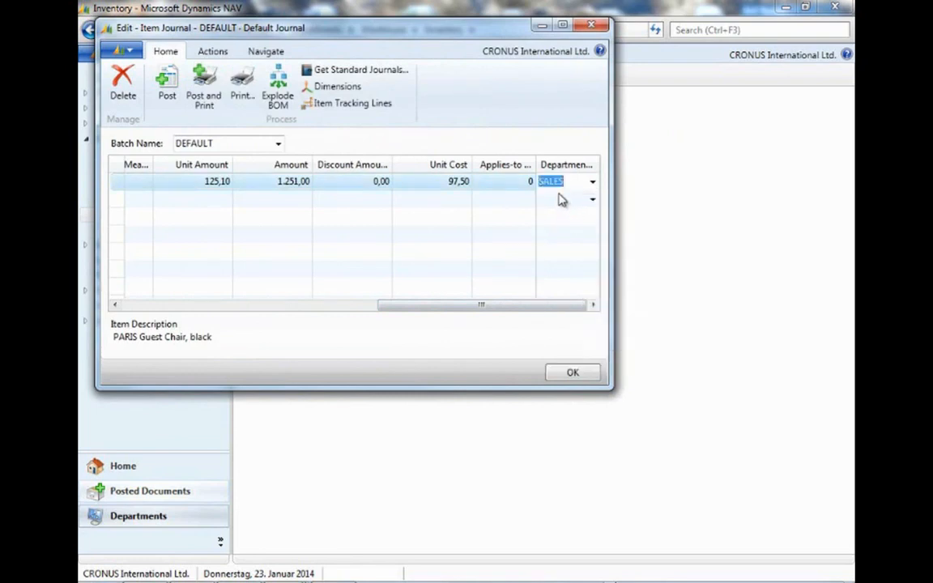
Post the item journal line, acknowledge the posting, and close the journal.
left_click(164, 89)
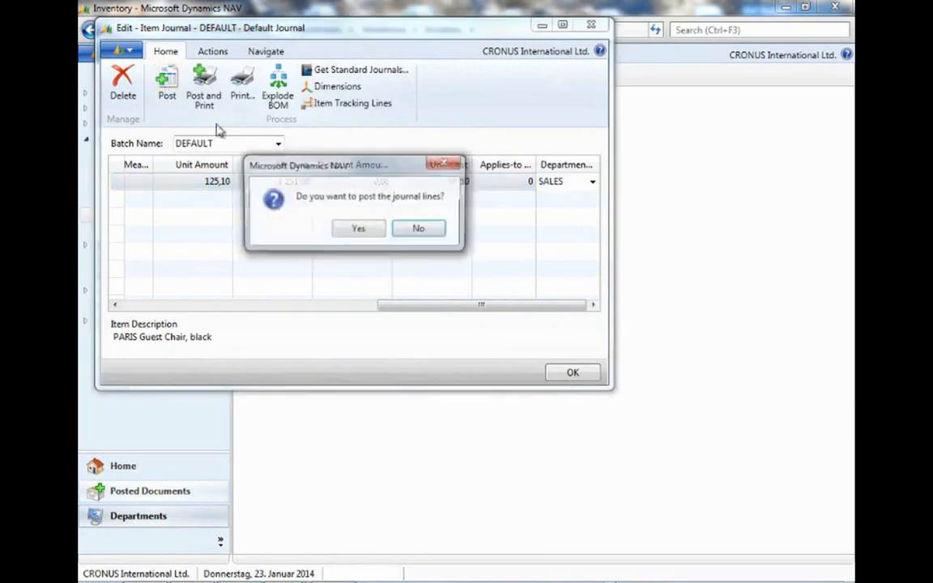
left_click(366, 230)
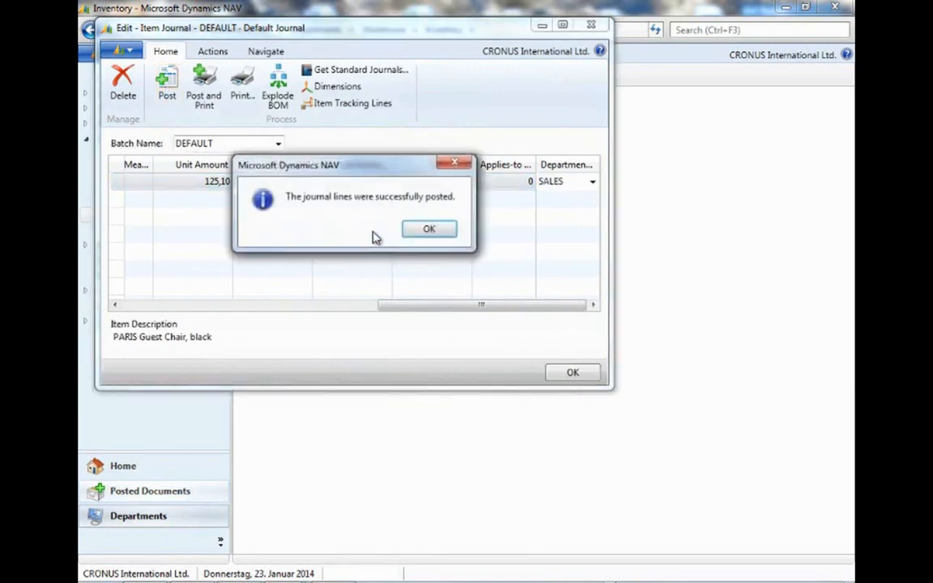
left_click(429, 231)
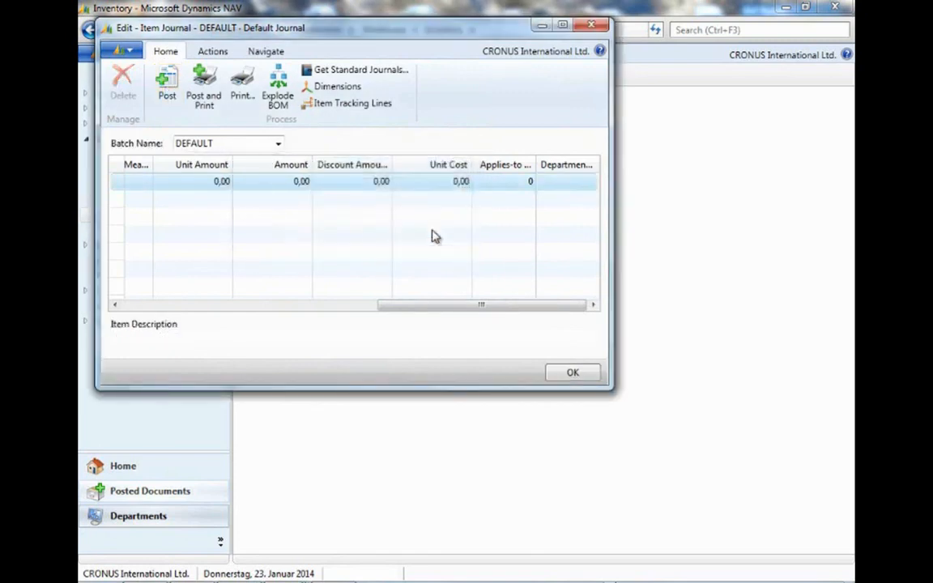
left_click(591, 25)
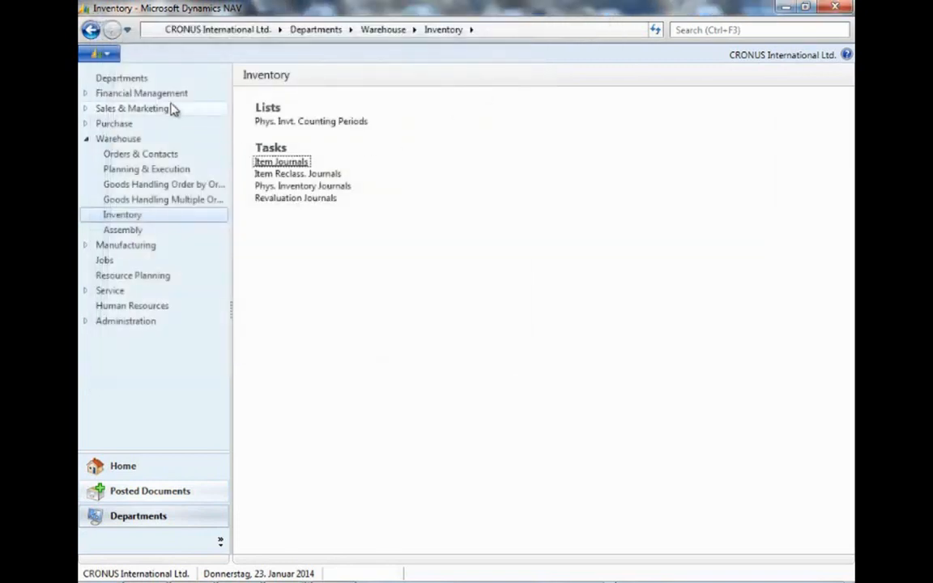
Open the FURN SALES cost allocation, recalculate its allocation key, and close the card.
left_click(176, 95)
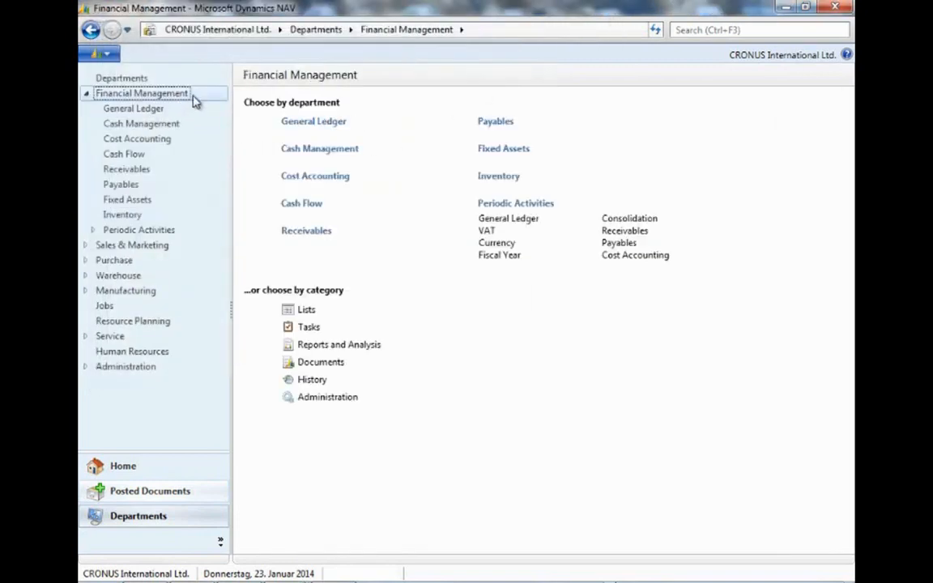
left_click(317, 177)
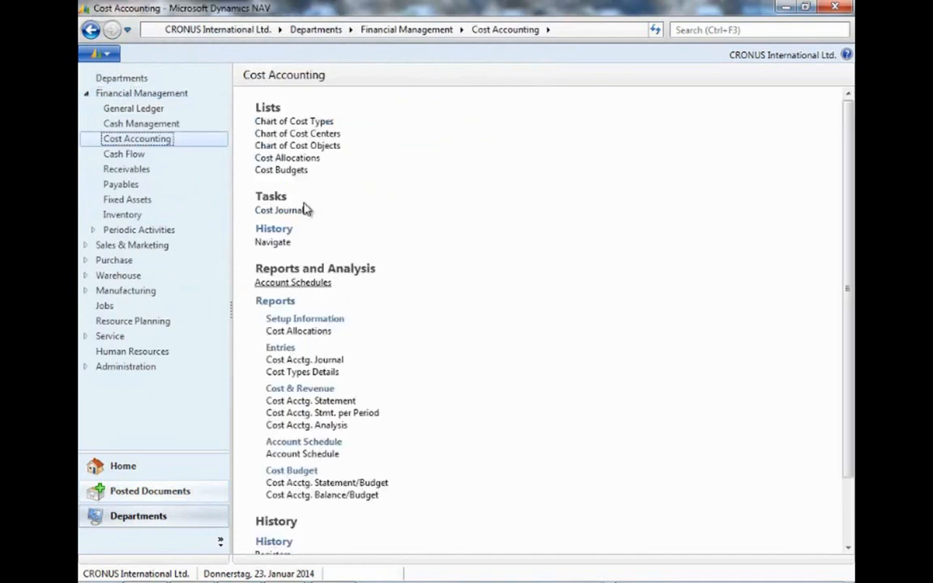
left_click(306, 162)
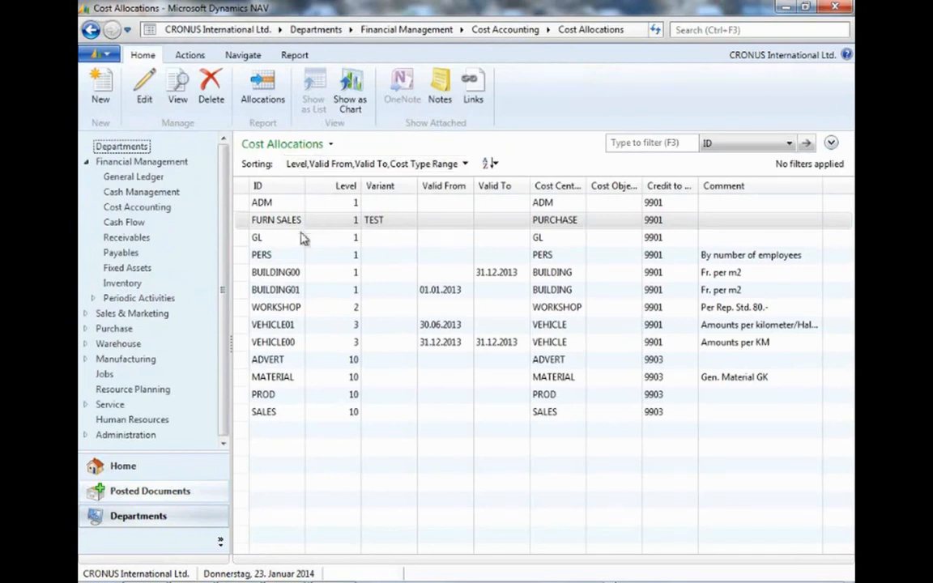
double_click(293, 228)
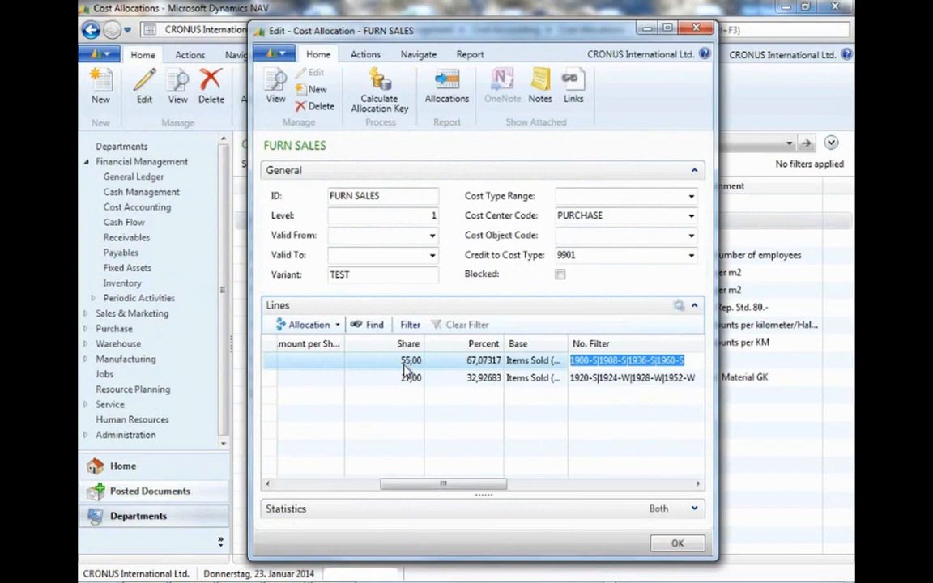
left_click(378, 103)
left_click(134, 582)
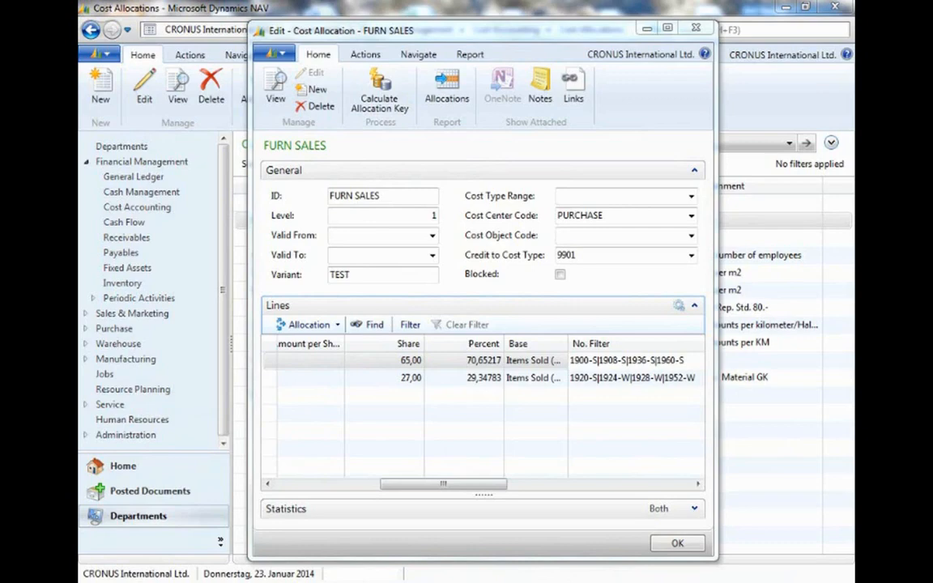
left_click(695, 28)
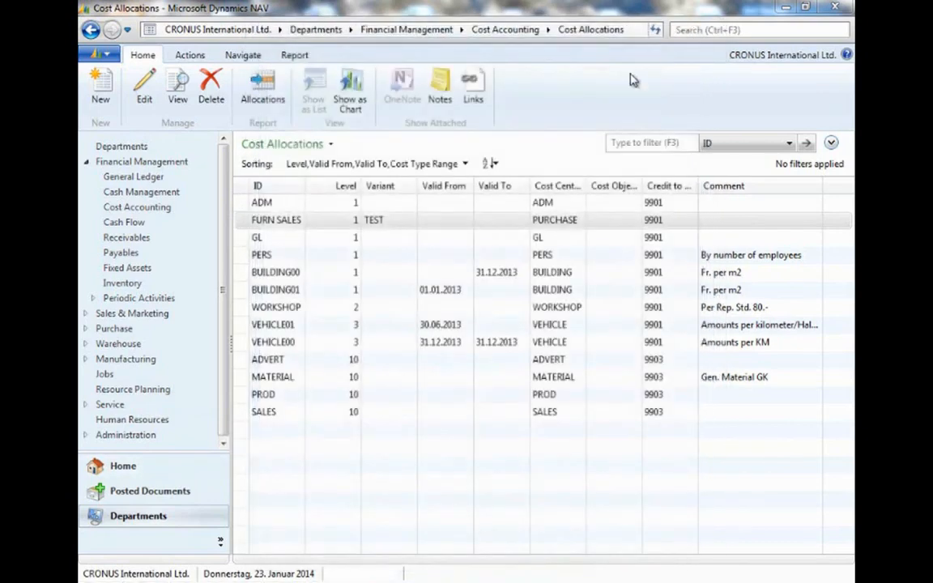
Run Allocate Costs for levels 1 to 99 with group TEST and confirm the job.
left_click(159, 208)
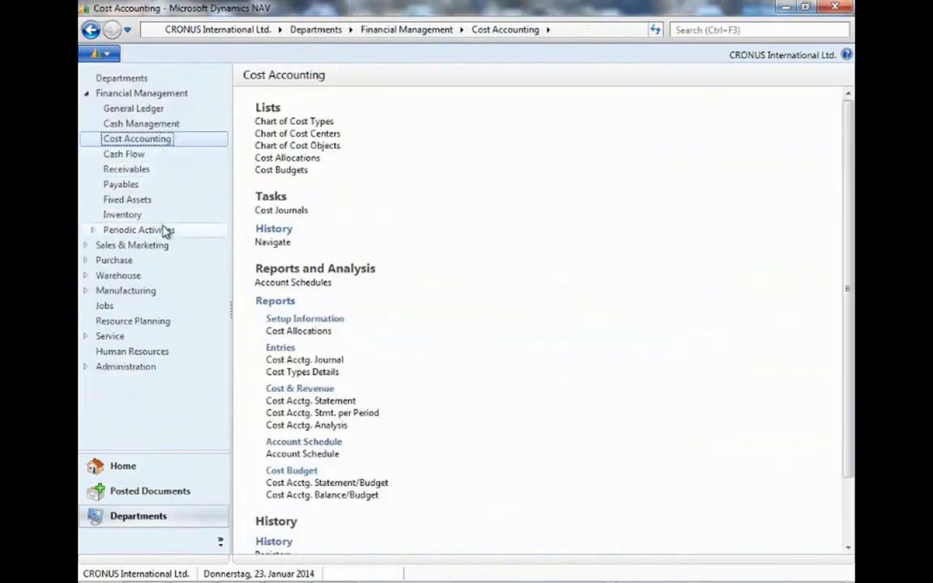
left_click(167, 230)
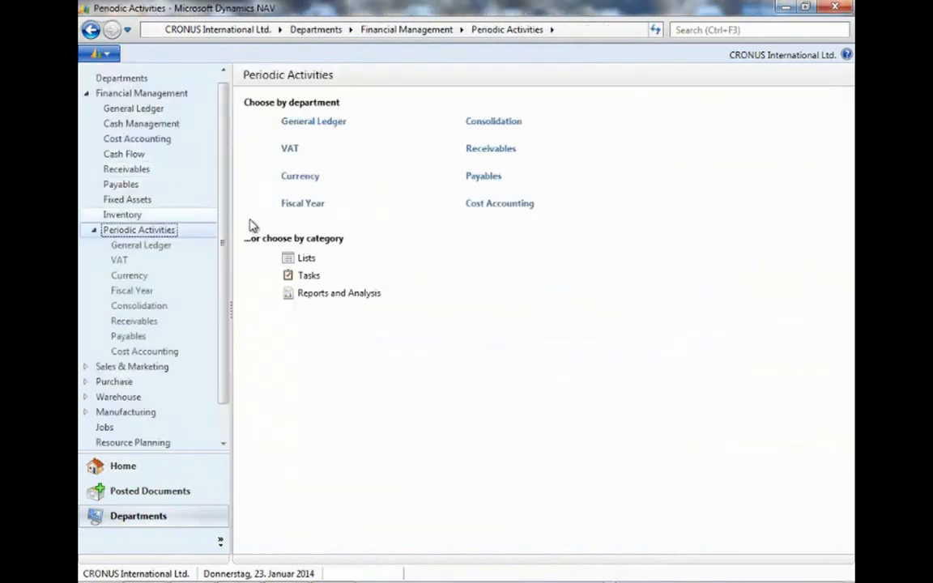
left_click(173, 353)
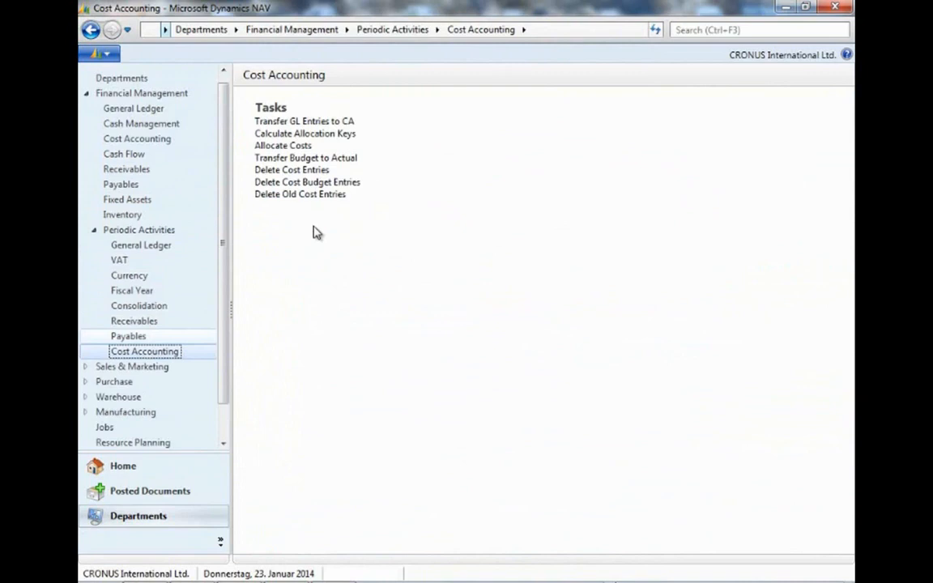
left_click(303, 147)
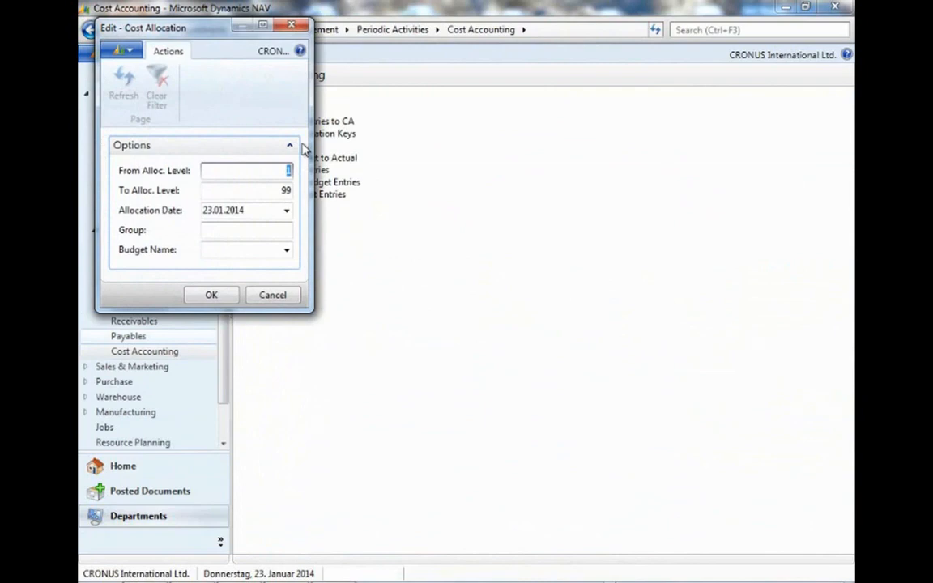
left_click(284, 233)
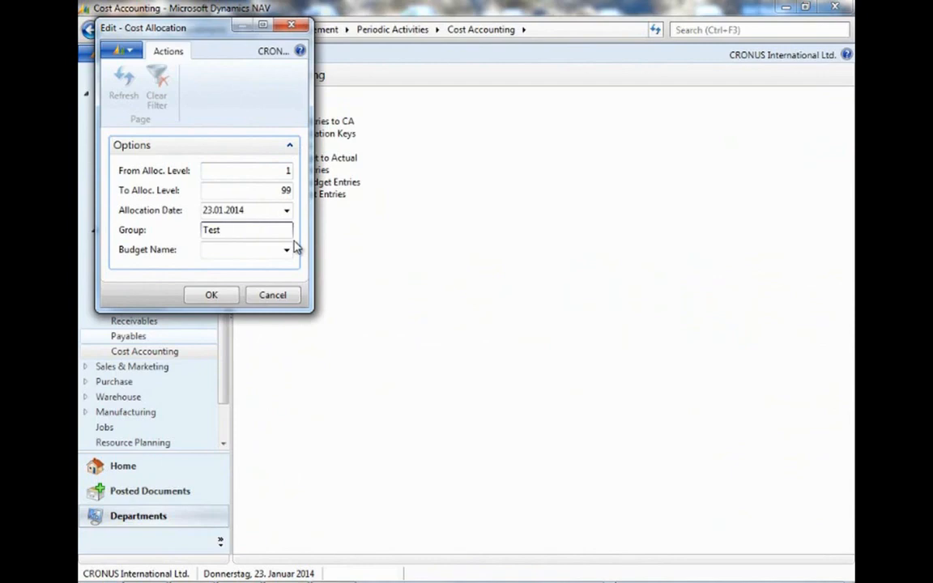
left_click(254, 254)
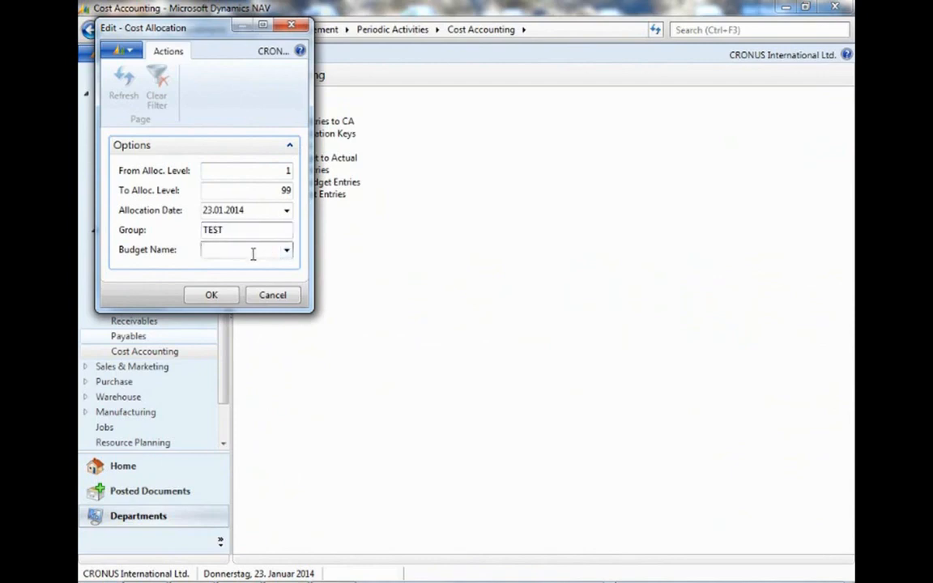
left_click(212, 296)
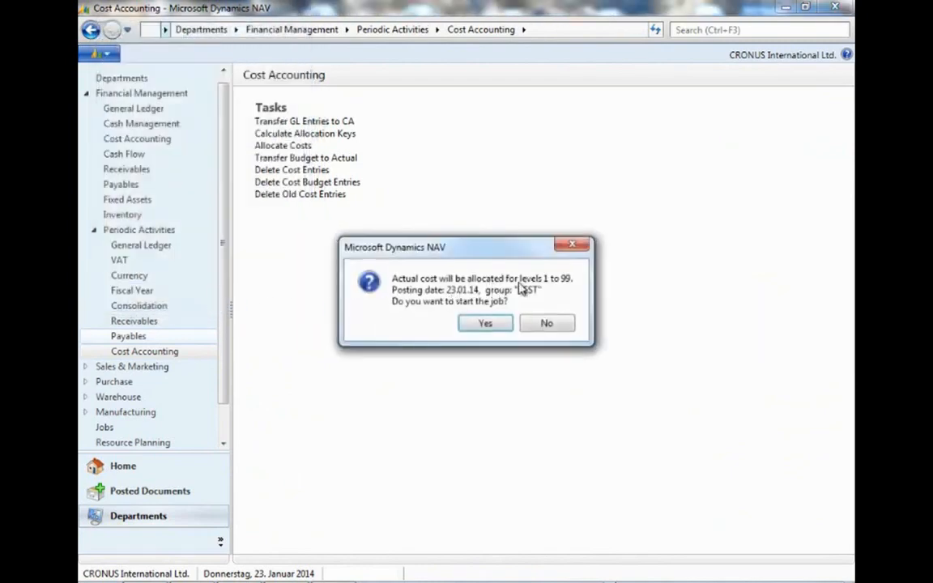
left_click(486, 324)
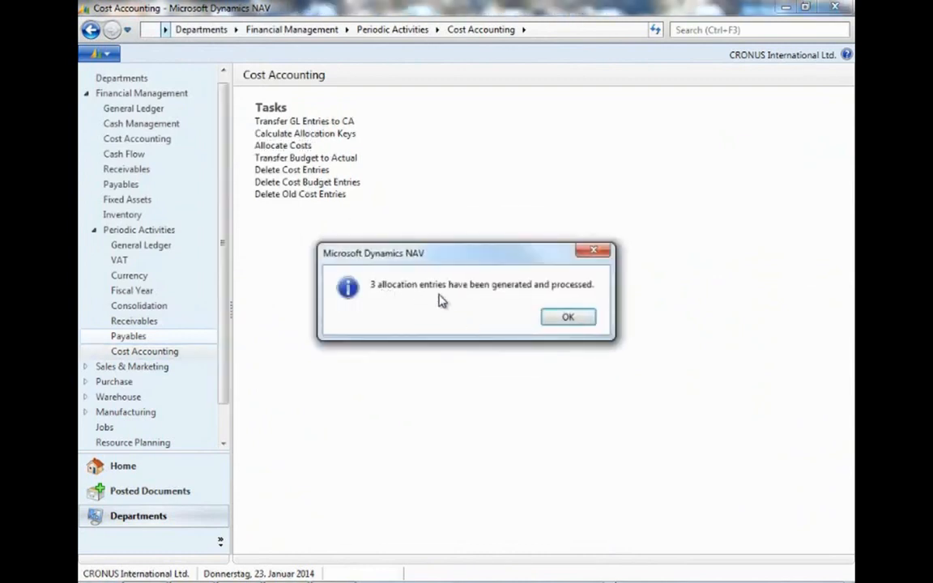
left_click(568, 317)
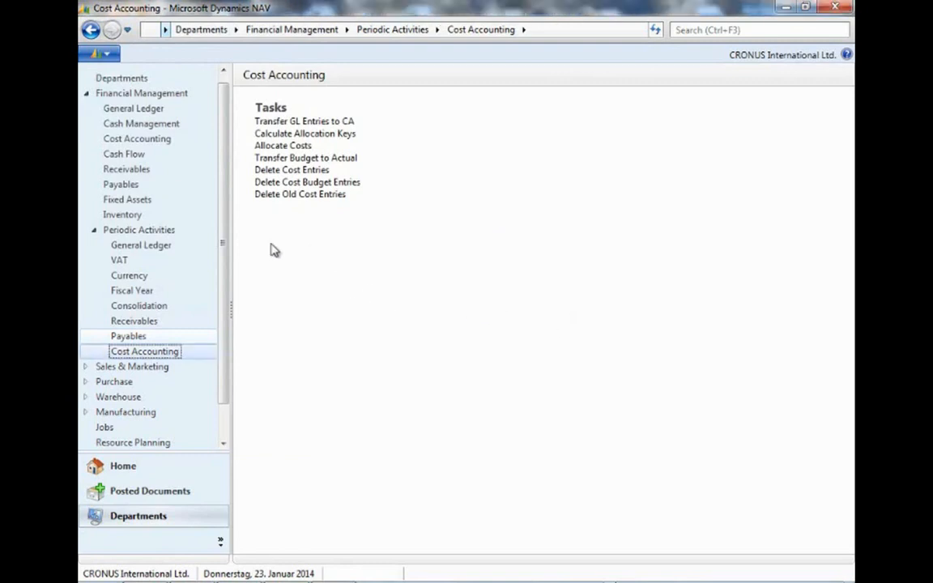
Open the cost accounting registers and examine the new allocation register line.
left_click(138, 139)
scroll(416, 365, "down", 2)
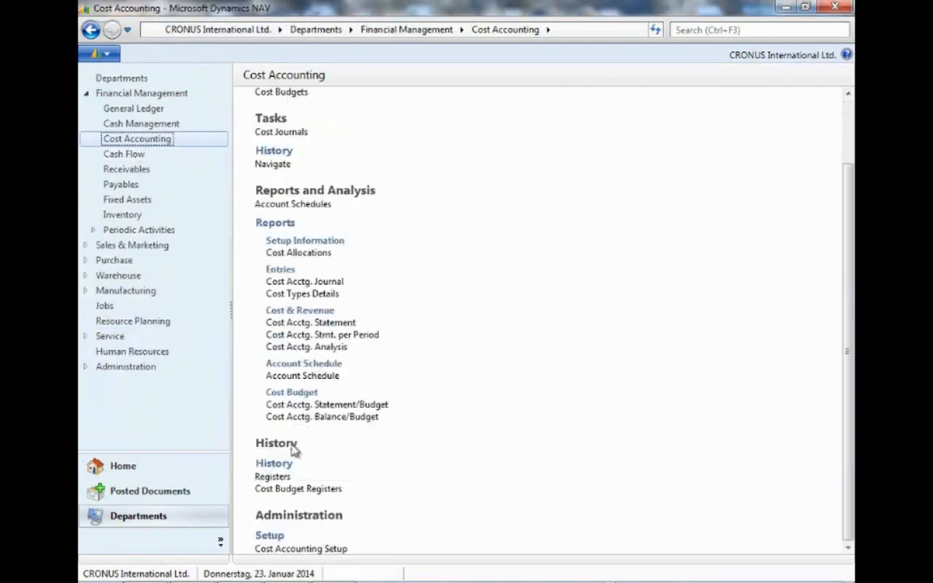
left_click(267, 478)
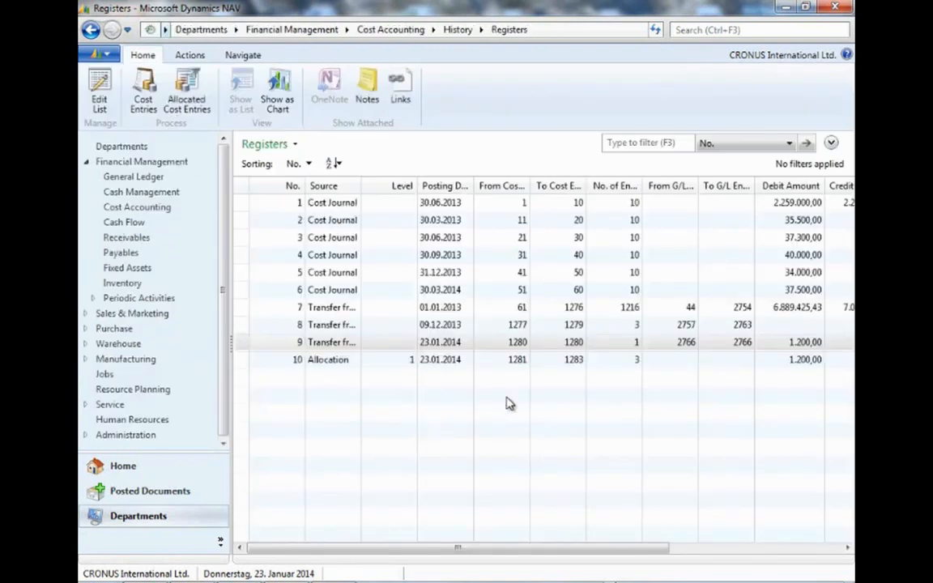
left_click(331, 360)
left_click_drag(359, 185, 369, 184)
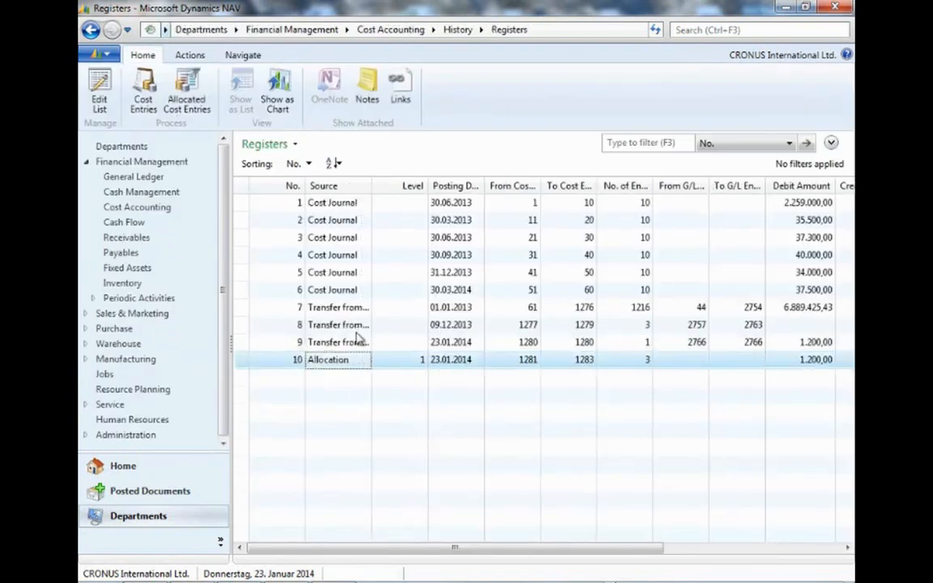
left_click(643, 366)
left_click(816, 344)
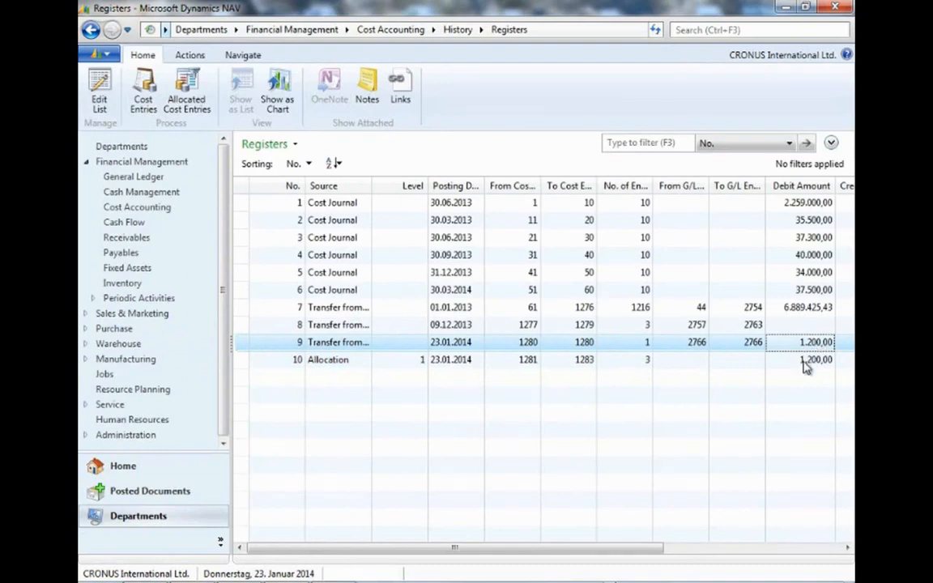
key("Down")
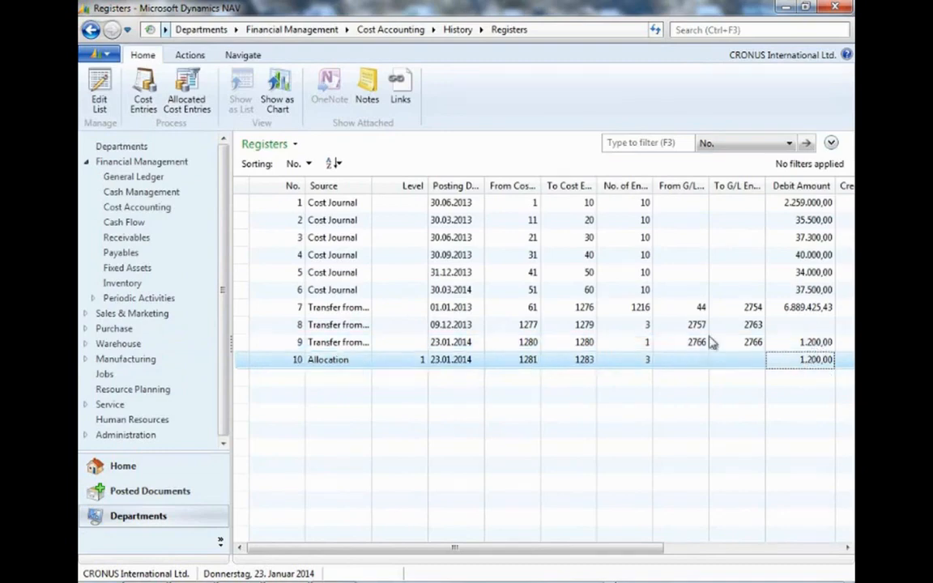
Open the cost entries of the allocation register and review their cost objects and amounts.
left_click(141, 103)
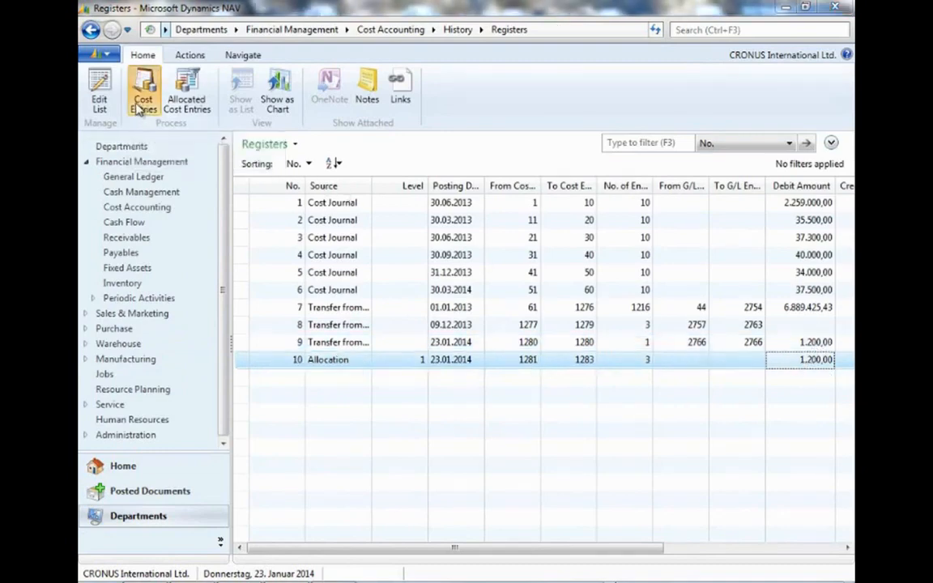
left_click_drag(559, 337, 784, 468)
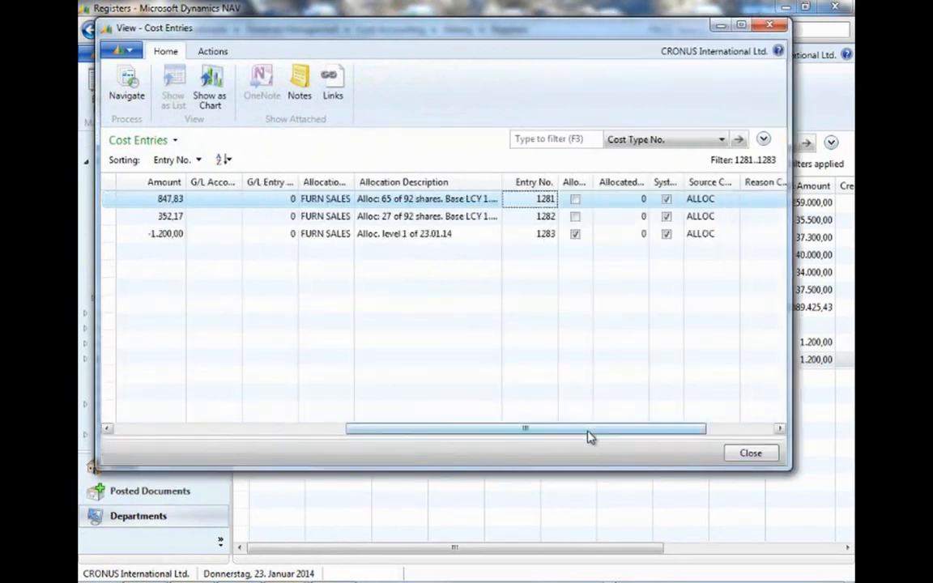
left_click_drag(463, 429, 258, 434)
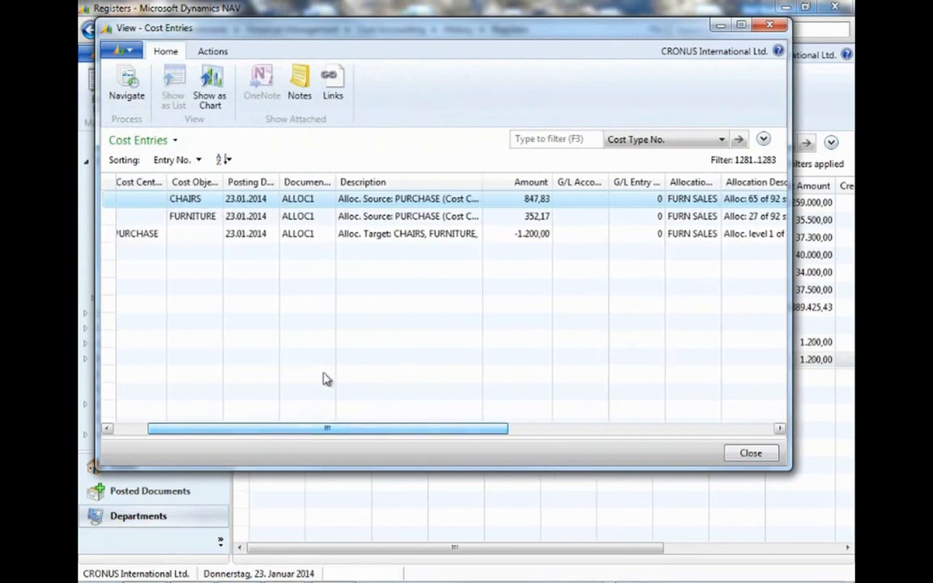
left_click(198, 217)
left_click(530, 202)
left_click(531, 216)
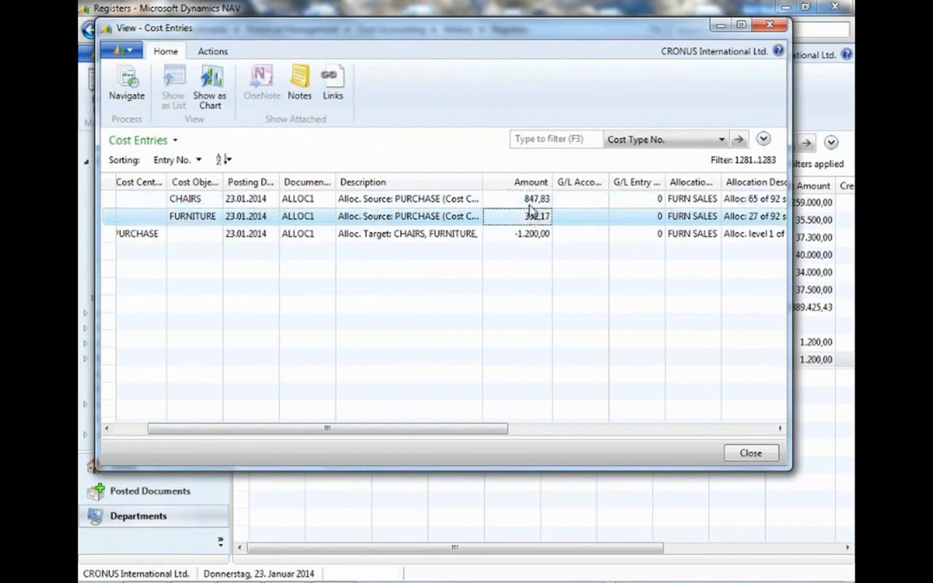
Scroll across the allocation cost entries to examine their cost types and close the entries window.
left_click(531, 200)
left_click_drag(375, 435, 324, 434)
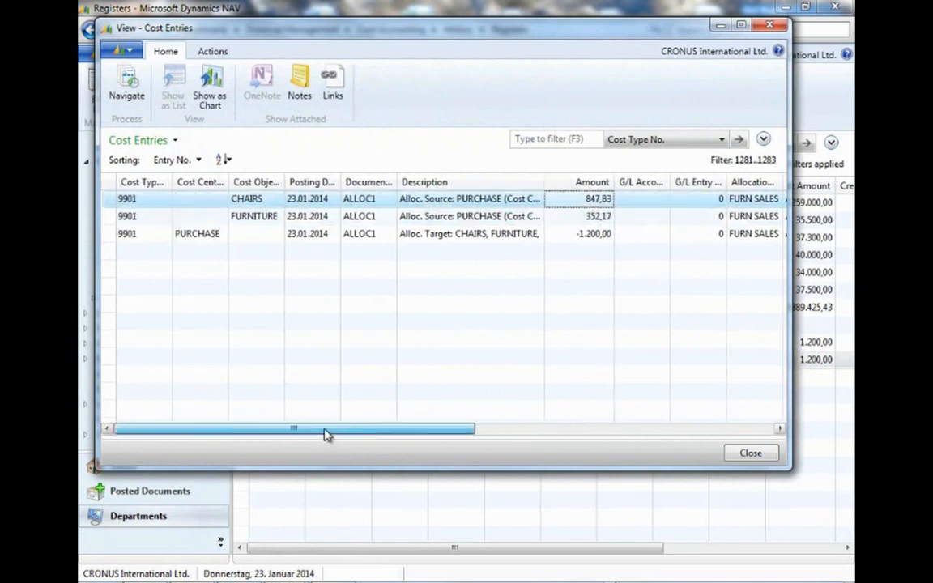
left_click(585, 235)
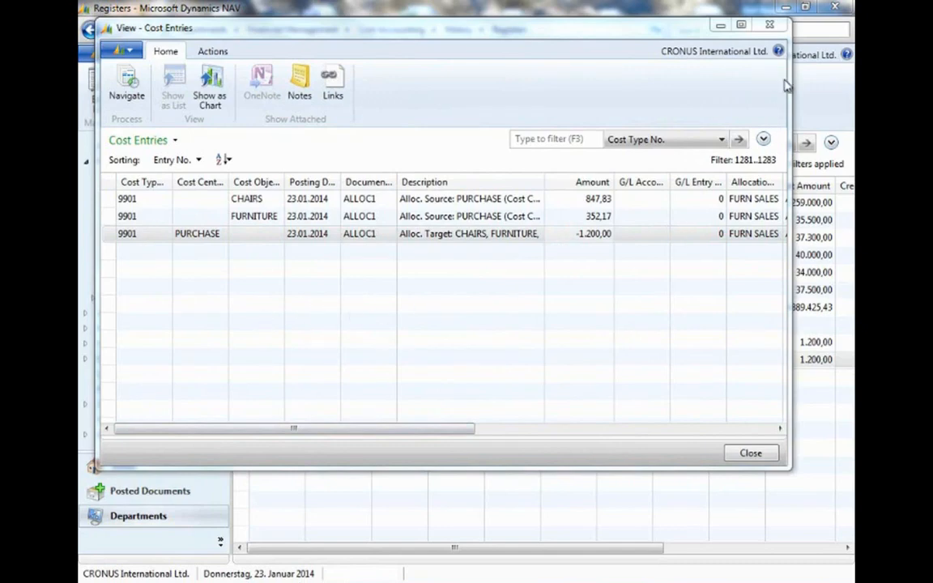
left_click(771, 27)
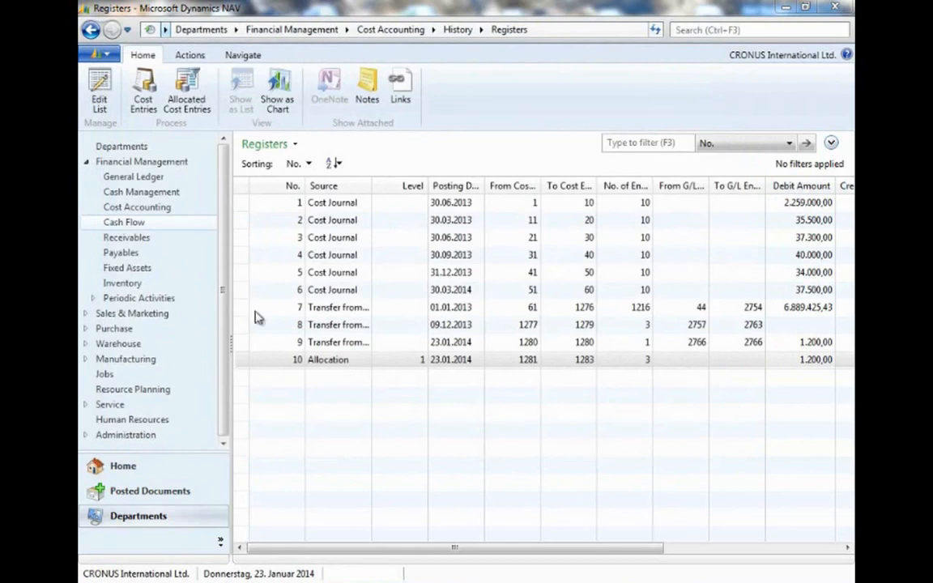
Open the cost budgets list and view the DEFAULT budget per period by month, then close the matrix.
left_click(178, 211)
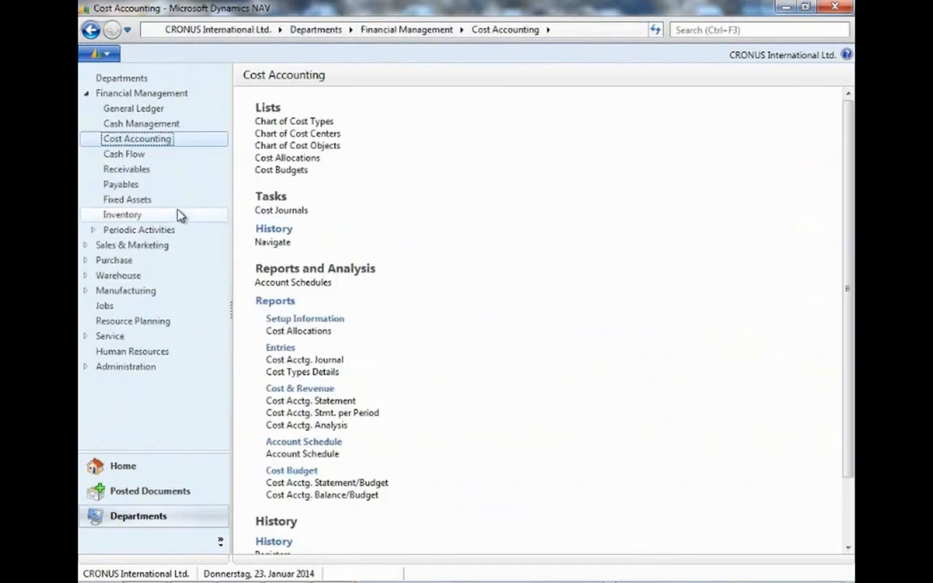
left_click(297, 173)
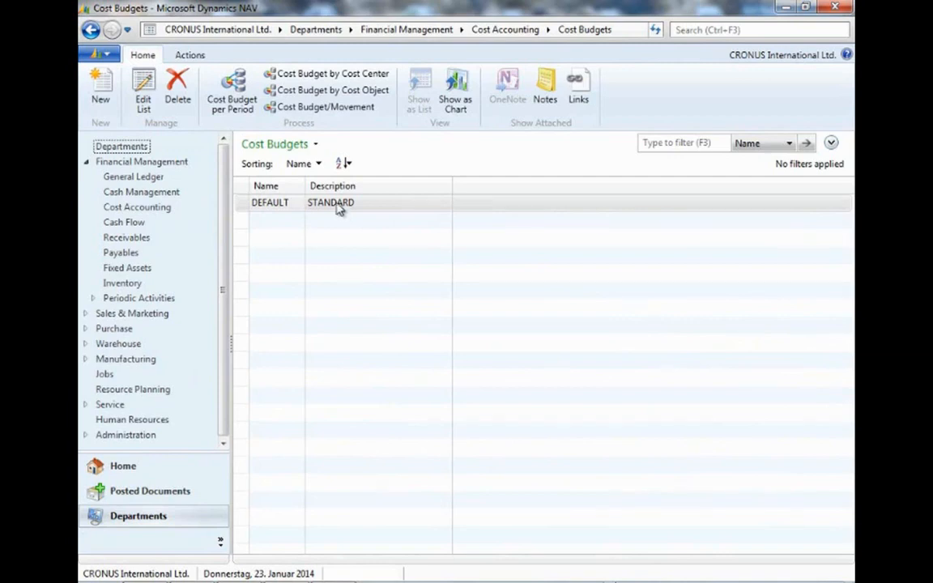
left_click(217, 99)
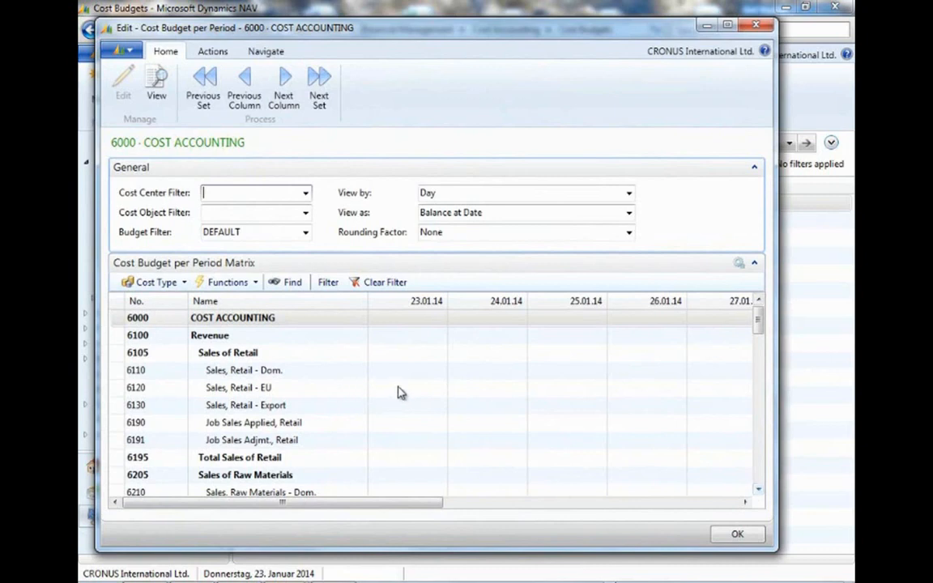
left_click(628, 193)
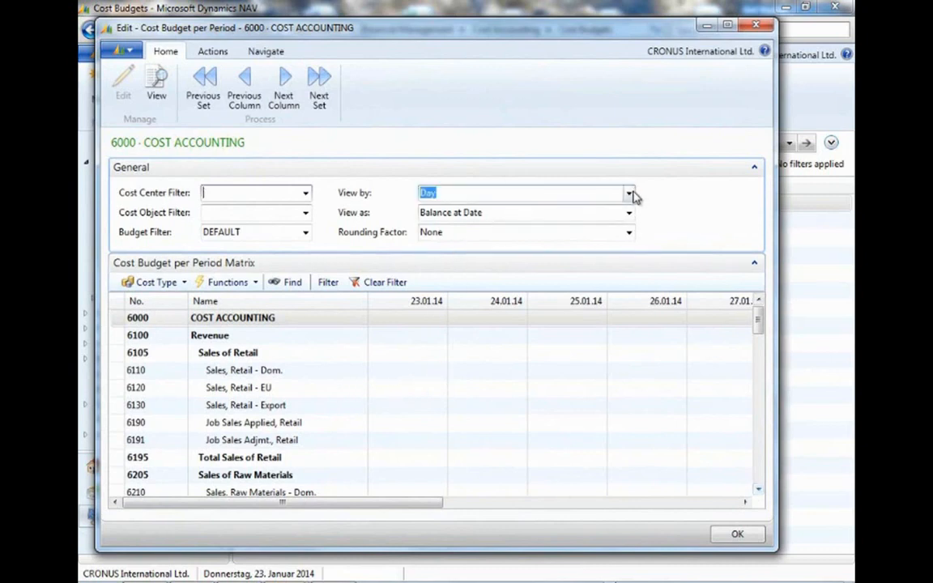
left_click(438, 248)
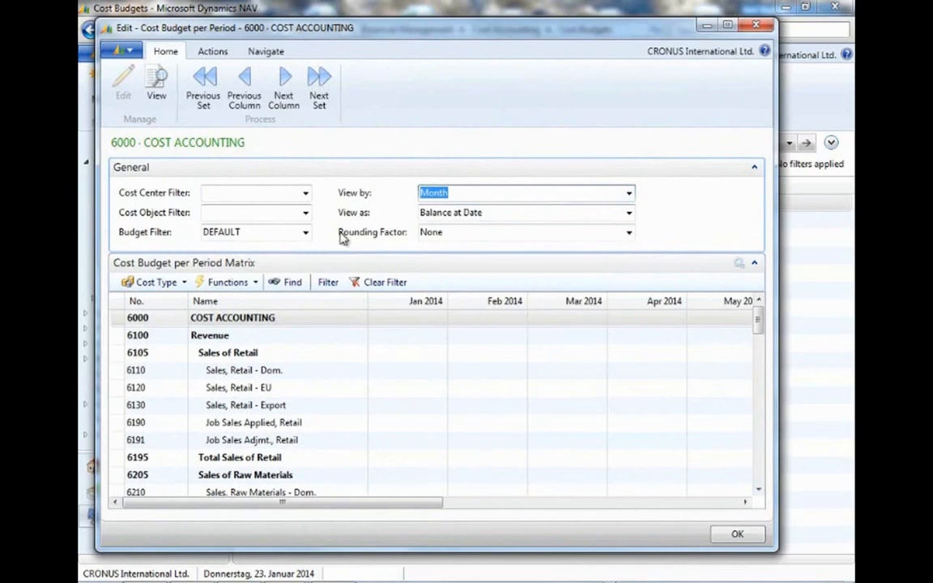
left_click(755, 25)
Open the cost budget by cost center and scroll through its cost center columns, then close it.
left_click(366, 77)
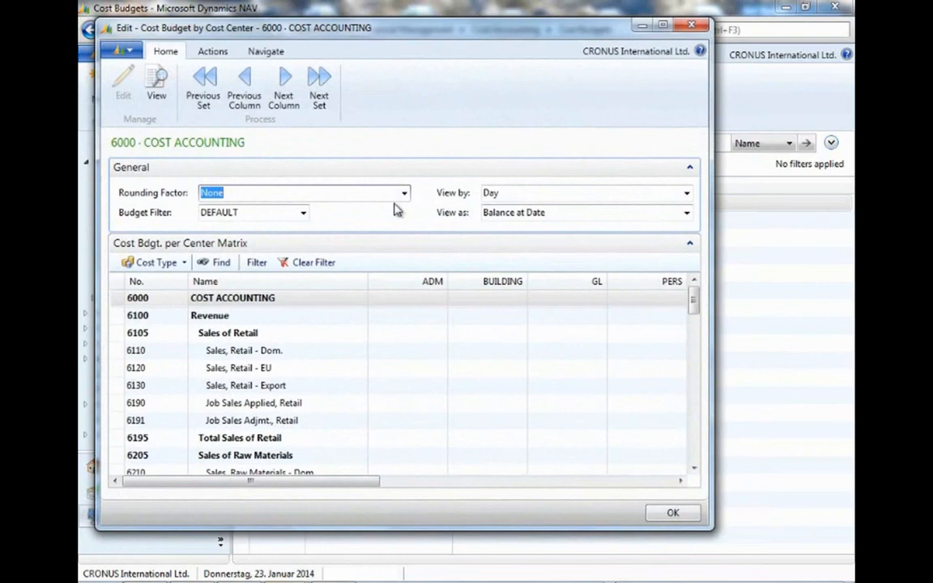
left_click_drag(375, 481, 486, 484)
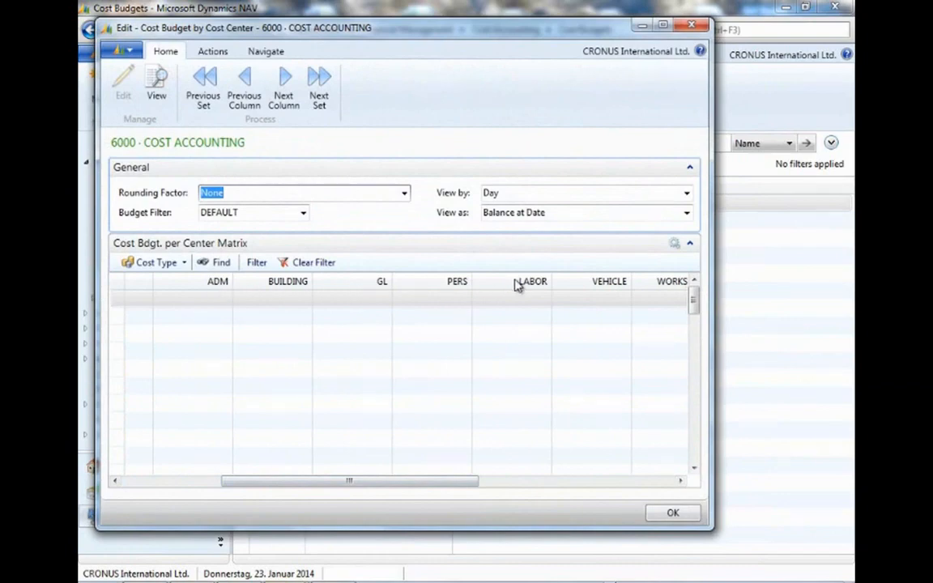
left_click_drag(374, 485, 229, 482)
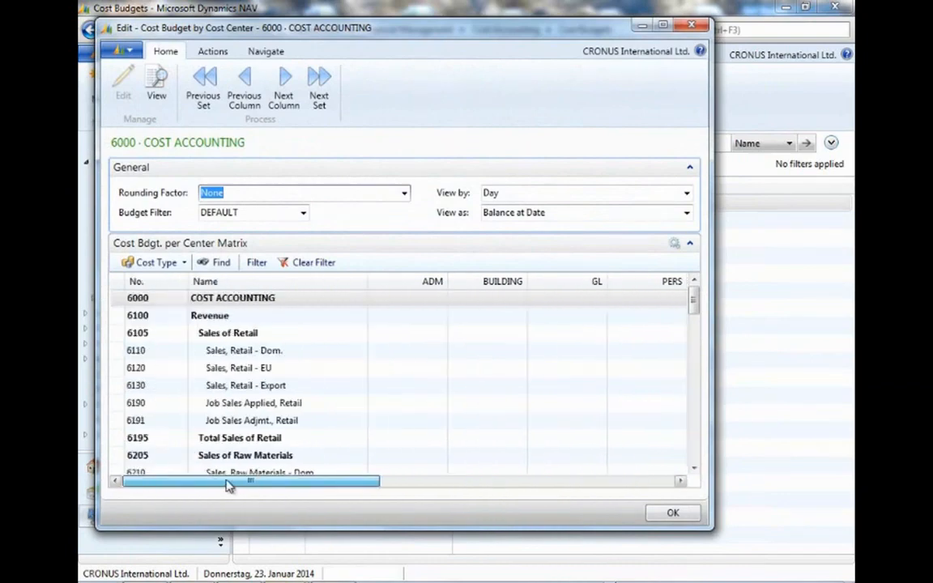
left_click(694, 25)
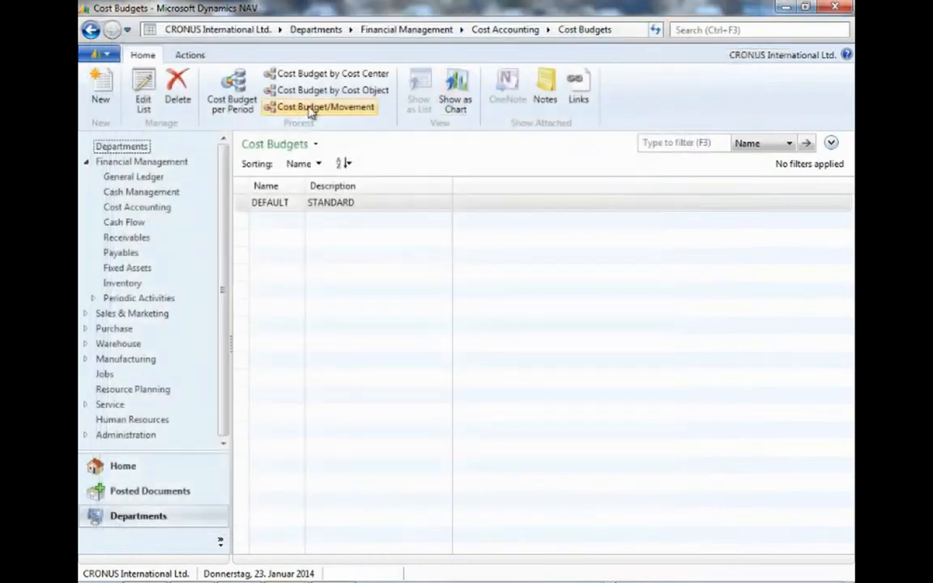
Open the cost budget by cost object, enlarge its window to view the columns, and close it.
left_click(316, 98)
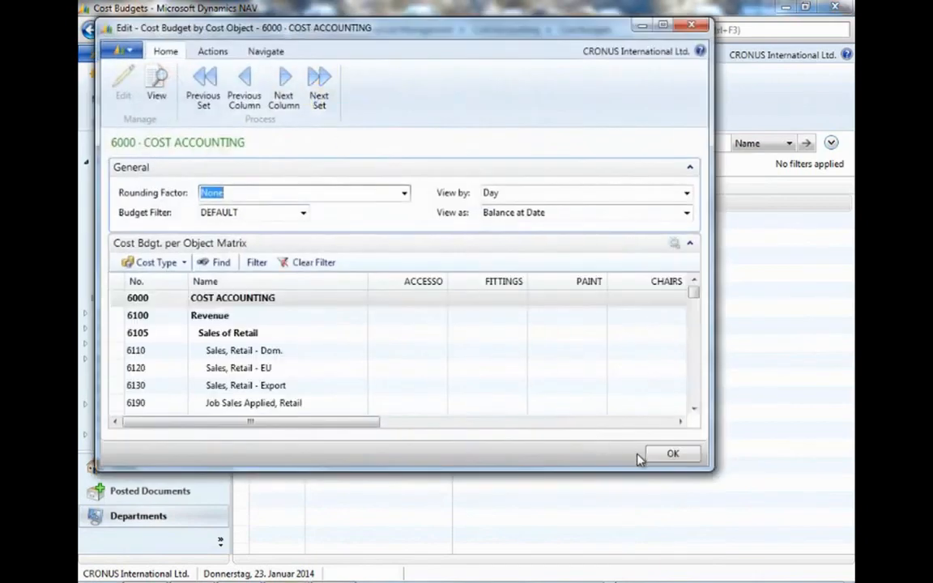
left_click_drag(718, 478, 769, 555)
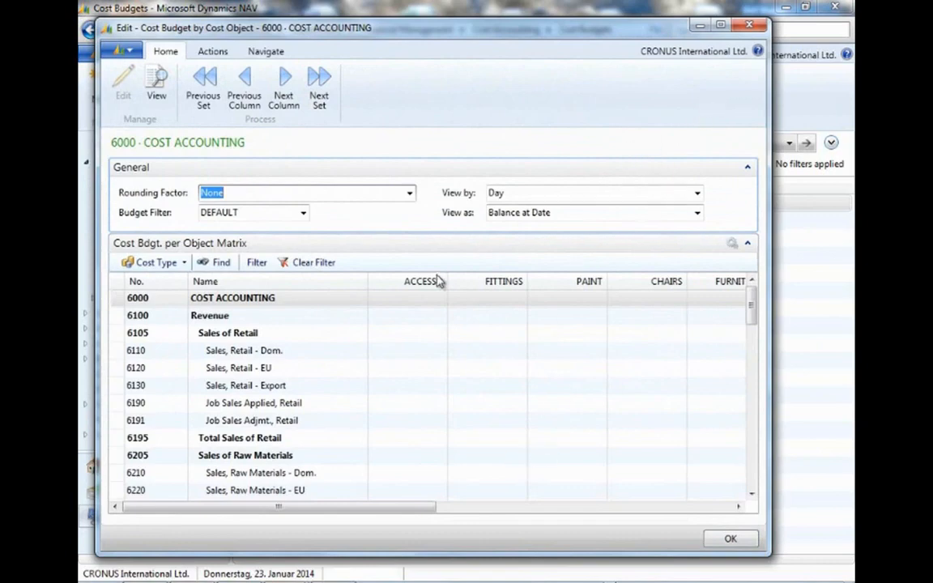
left_click(748, 28)
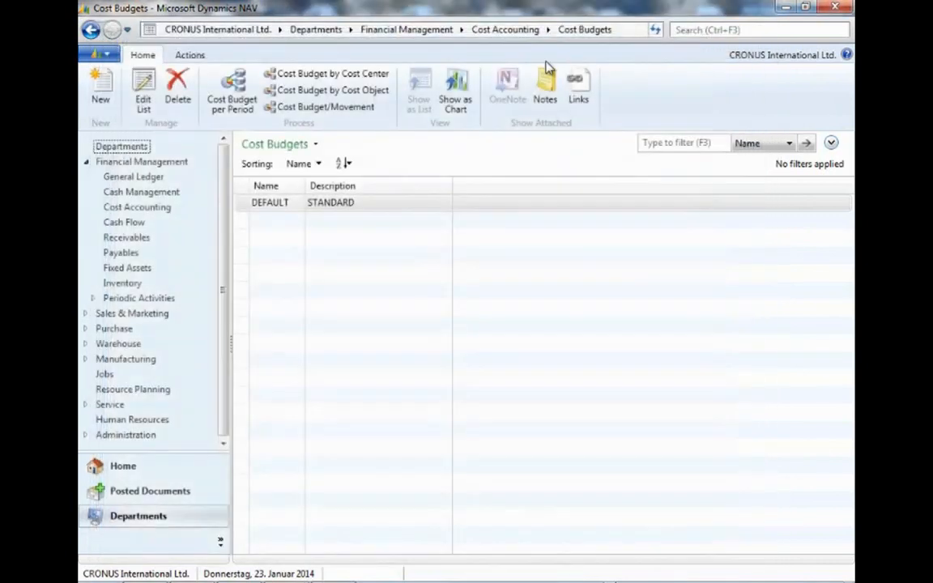
Open the cost budget movement view comparing net change and budget amounts, enlarge it, and close it.
left_click(347, 115)
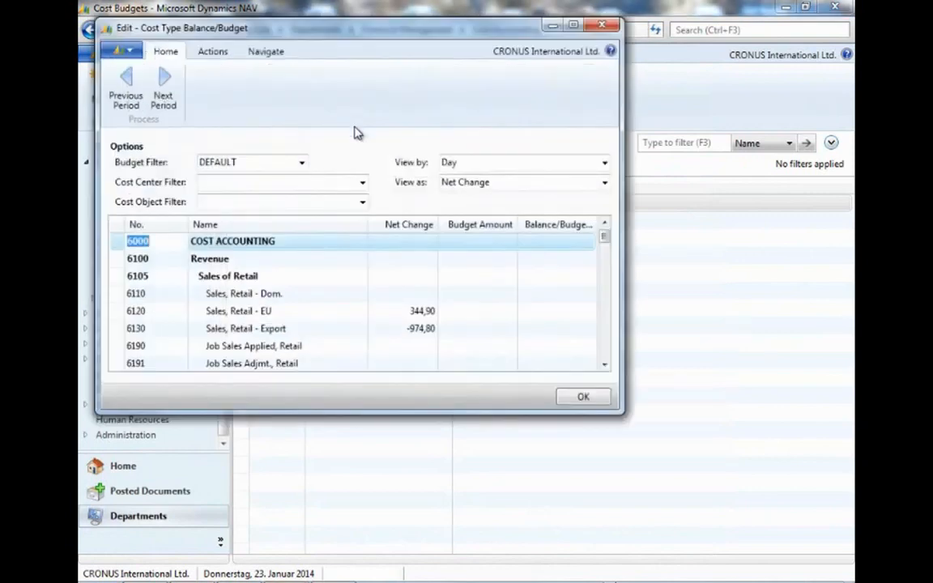
left_click_drag(420, 414, 420, 522)
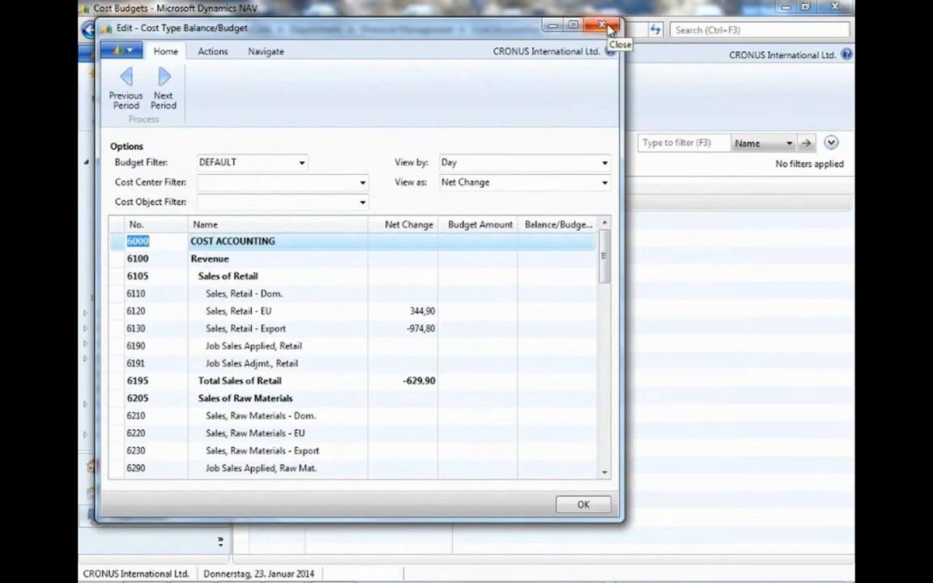
left_click(609, 29)
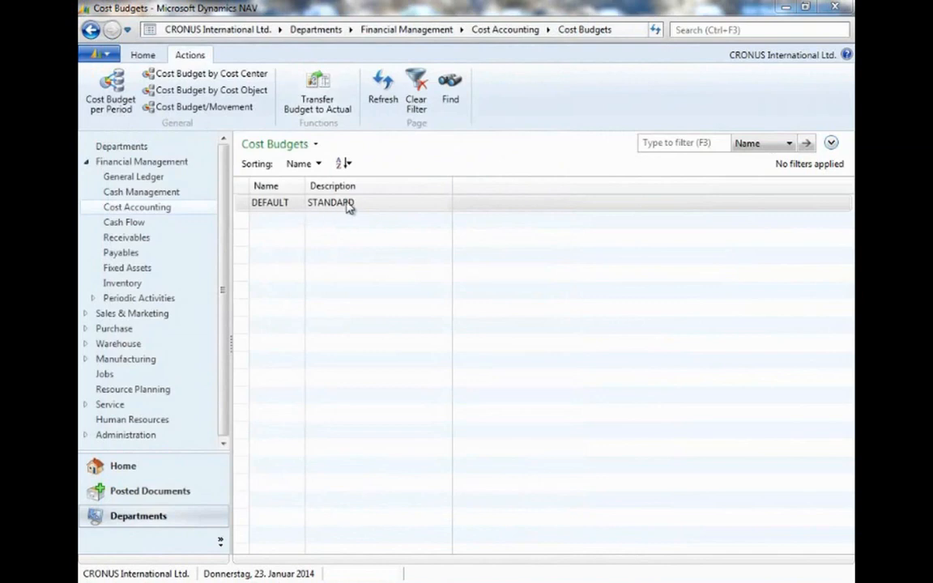
Open the DEFAULT budget matrix and inspect the Copy Cost Budget dialog without running it.
double_click(341, 204)
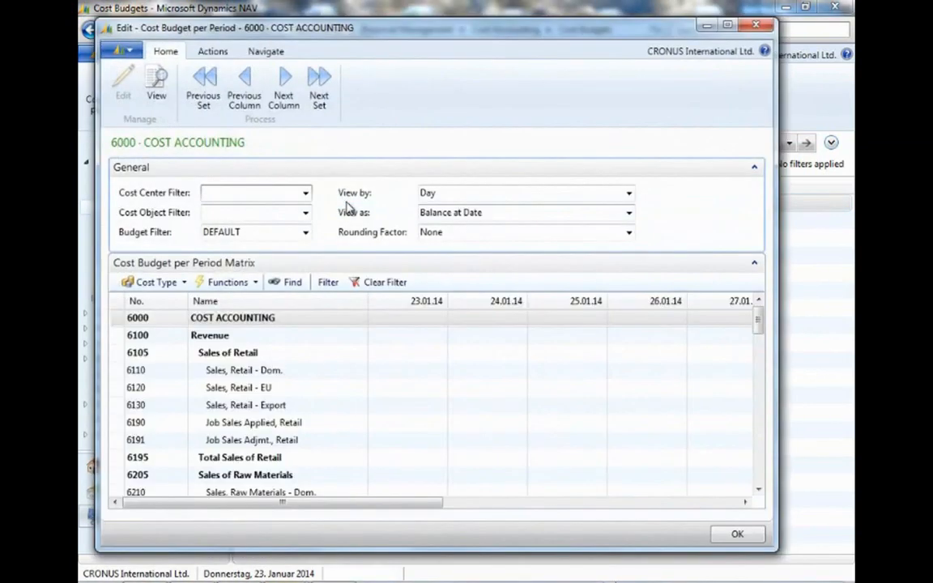
left_click(214, 51)
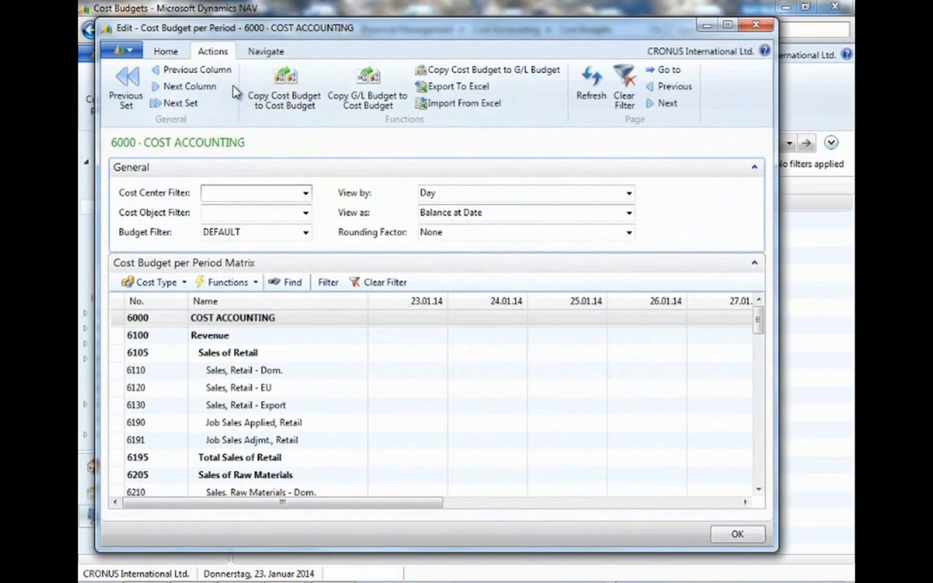
left_click(275, 112)
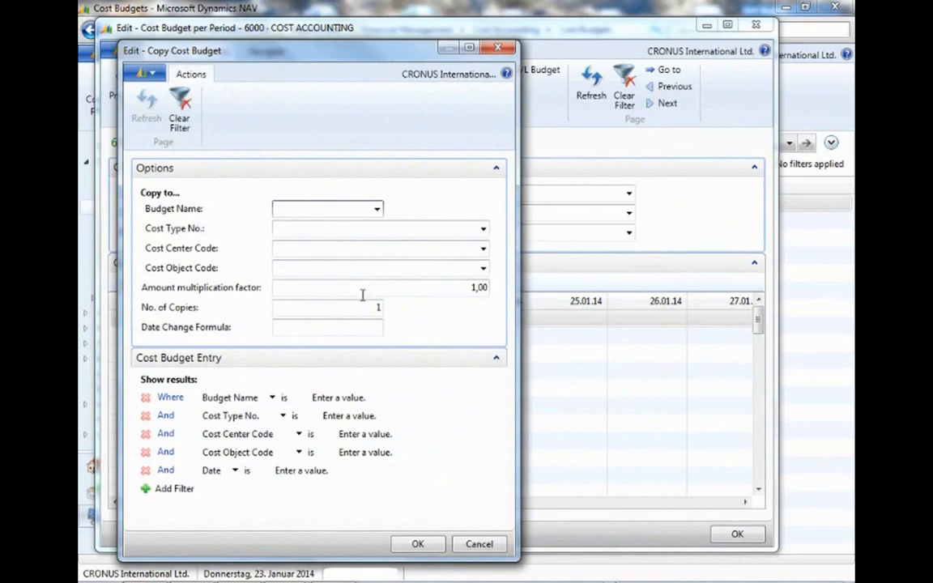
left_click(500, 49)
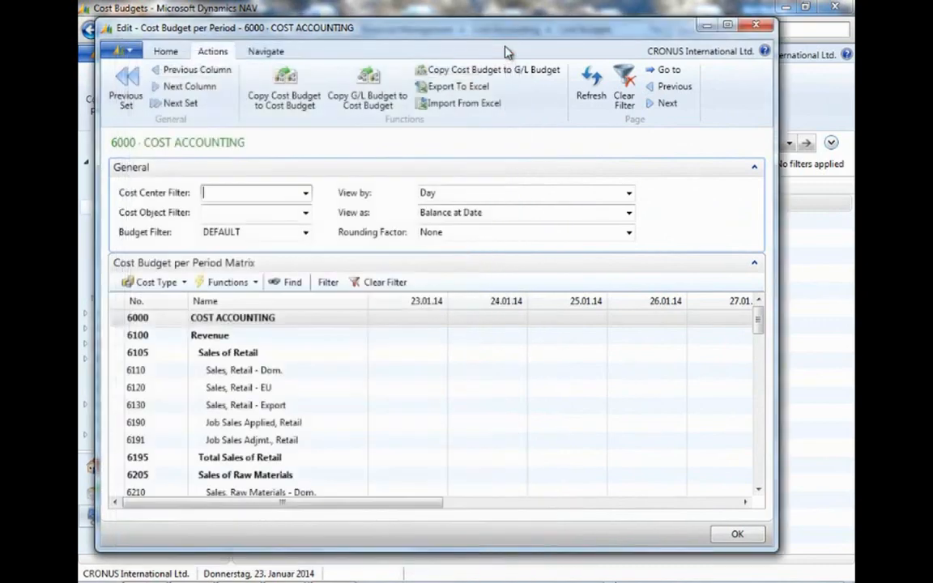
Inspect the Copy G/L Budget to Cost Budget and Copy Cost Budget to G/L Budget dialogs, then close the budget matrix.
left_click(362, 106)
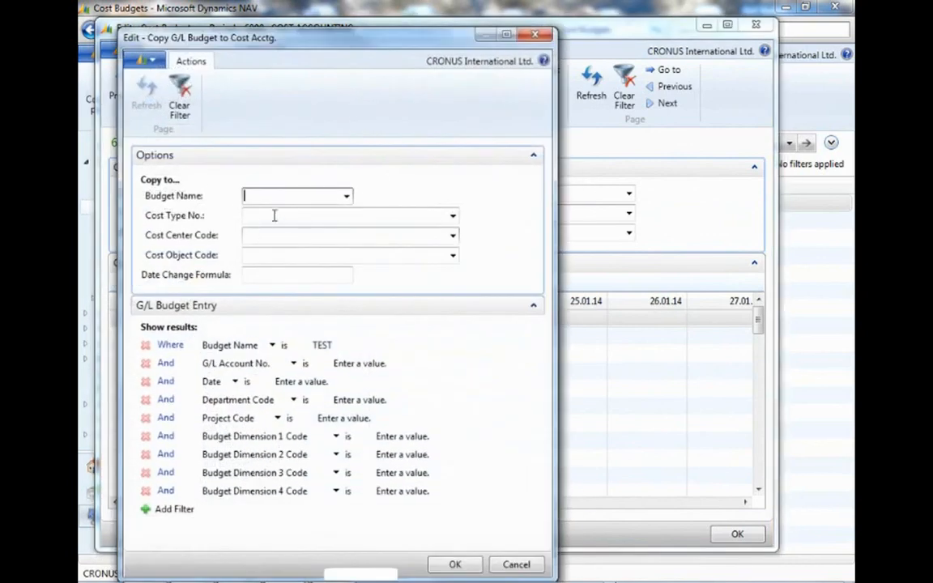
left_click(337, 198)
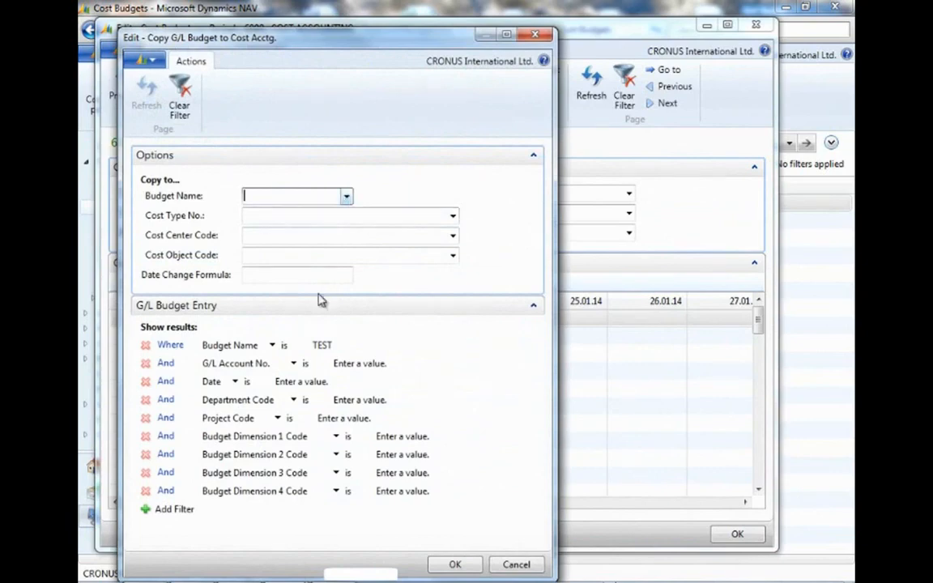
left_click(536, 35)
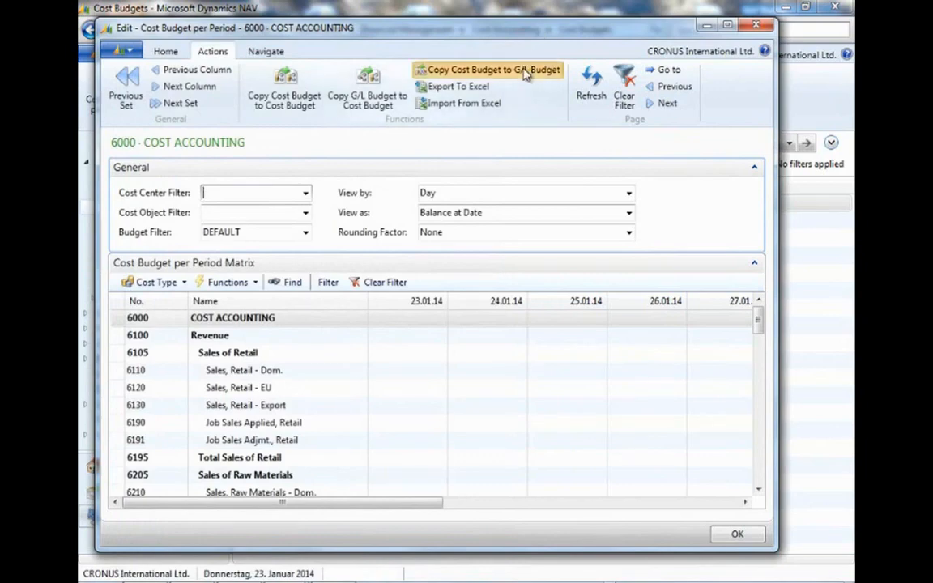
left_click(524, 71)
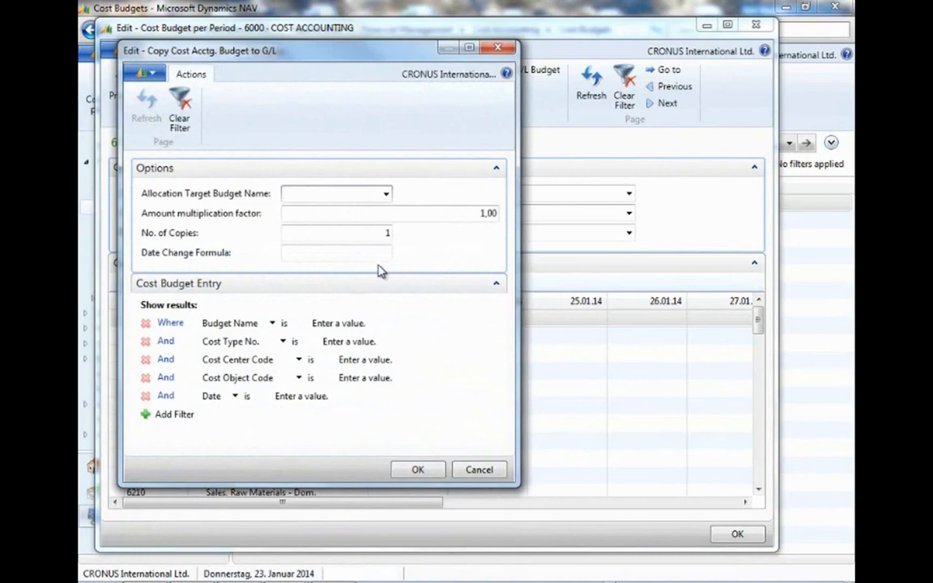
left_click(498, 48)
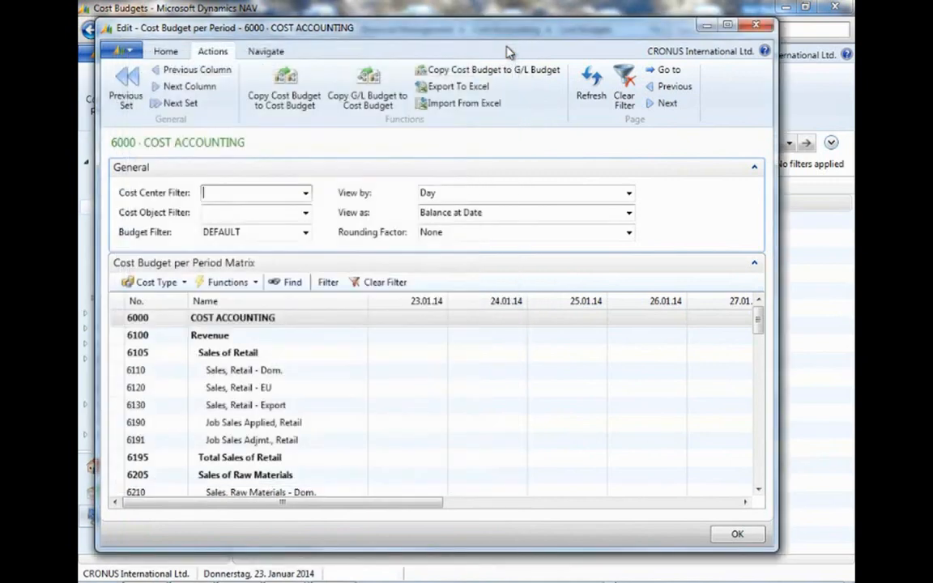
left_click(461, 87)
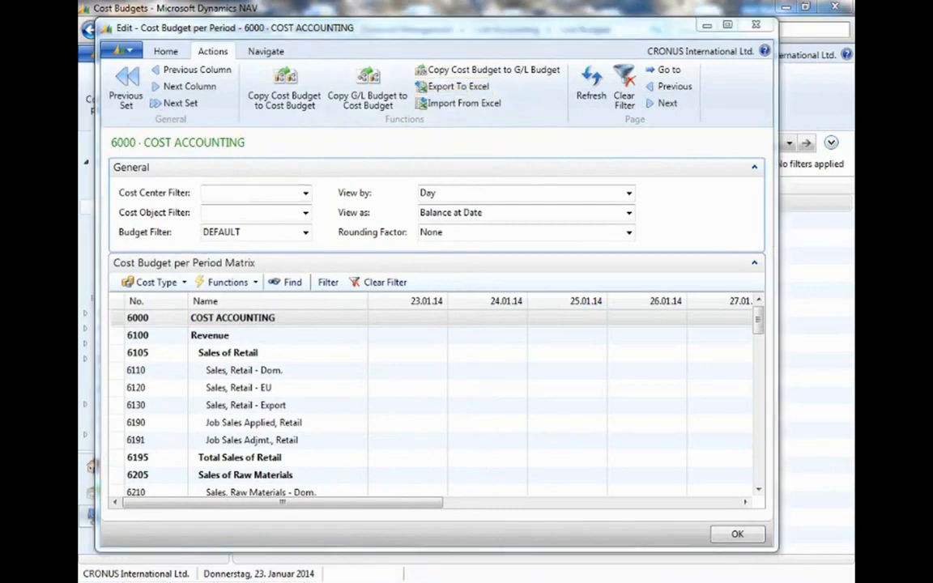
left_click(758, 26)
Open the cost budget by cost center and switch its view to Net Change.
left_click(312, 202)
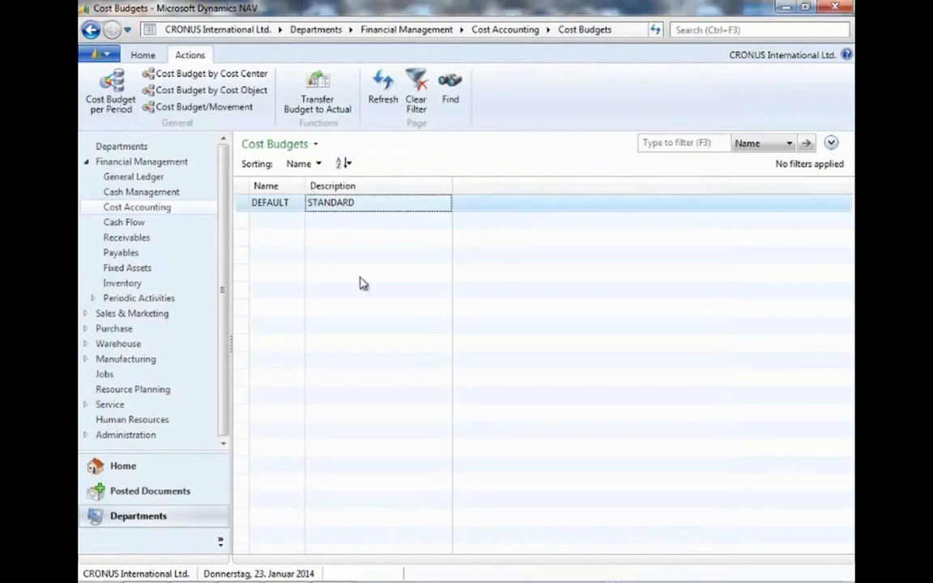
left_click(249, 76)
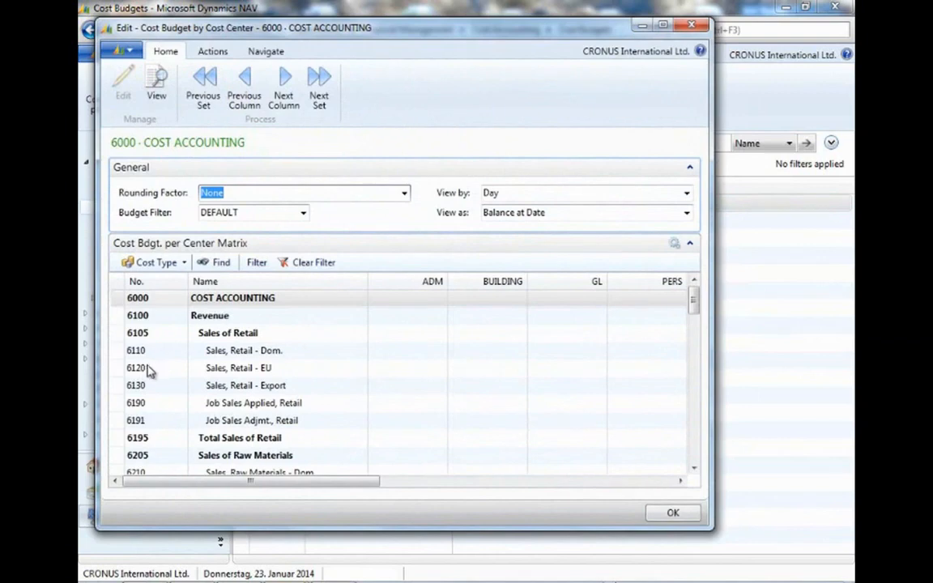
scroll(158, 365, "down", 10)
scroll(170, 358, "down", 10)
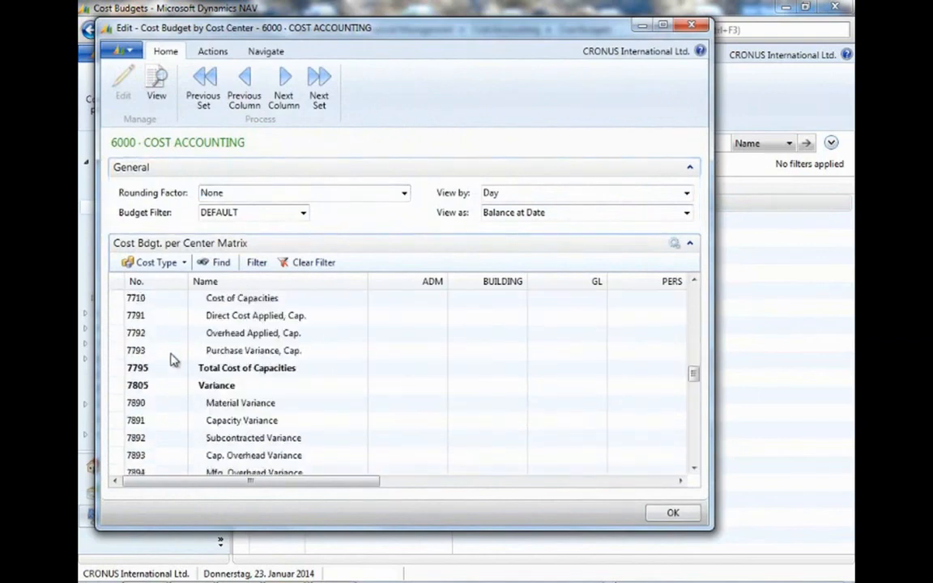
scroll(176, 358, "up", 1)
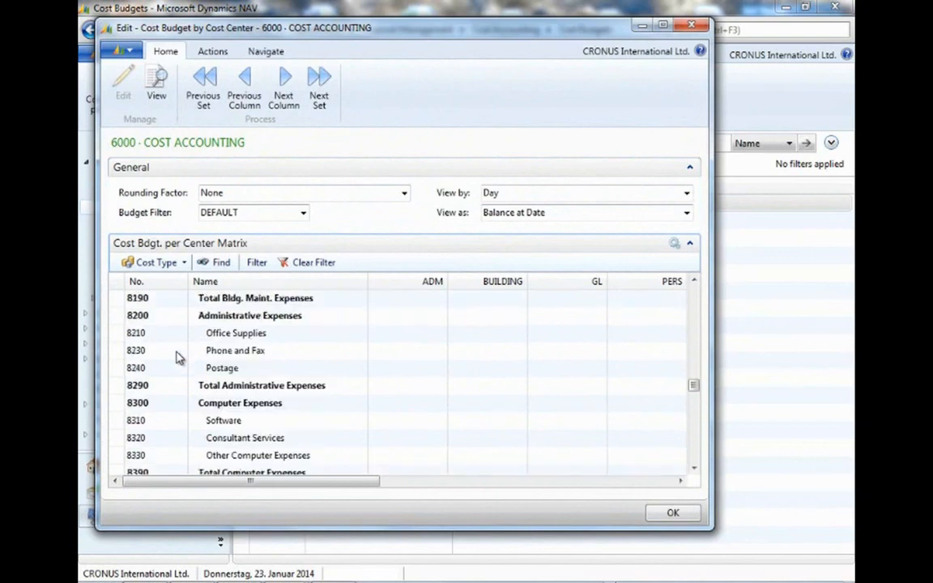
left_click(464, 333)
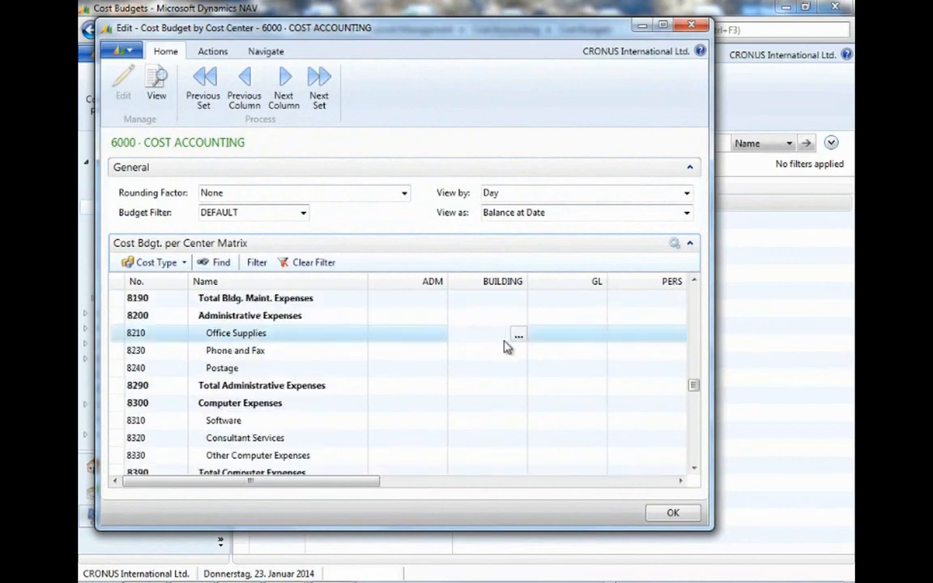
left_click(686, 212)
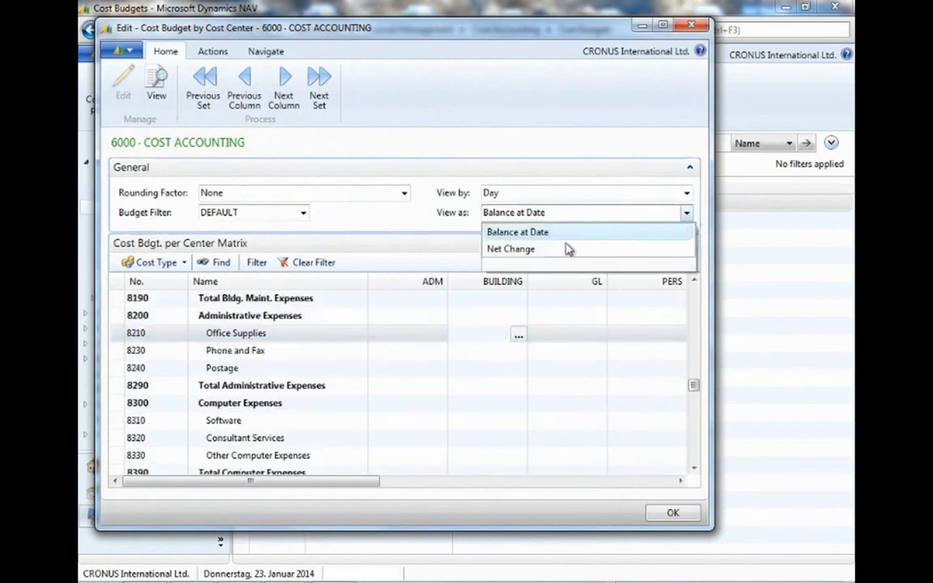
left_click(512, 248)
Enter a budget of 1500 for Office Supplies in the PURCHASE cost center and close the matrix.
left_click_drag(369, 483, 668, 493)
left_click(645, 334)
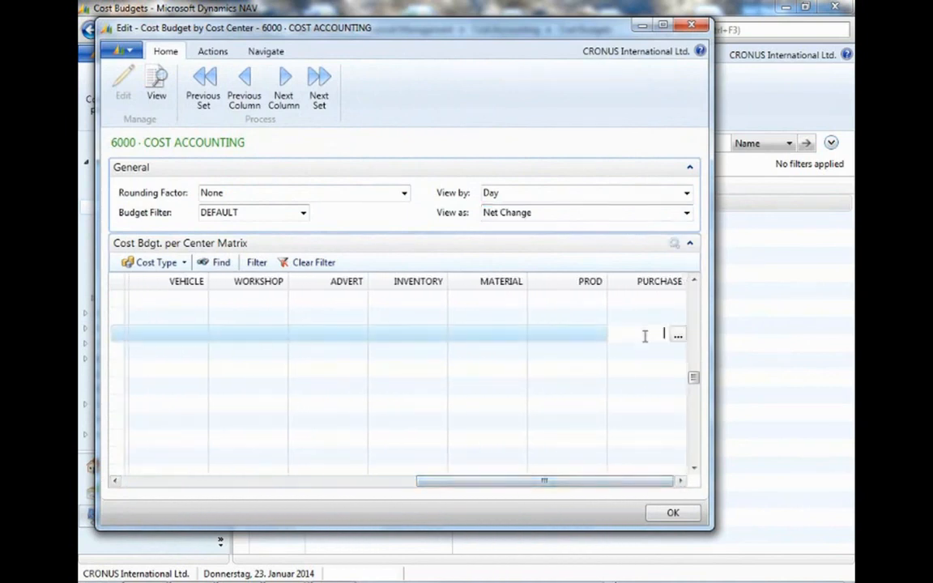
type("1500")
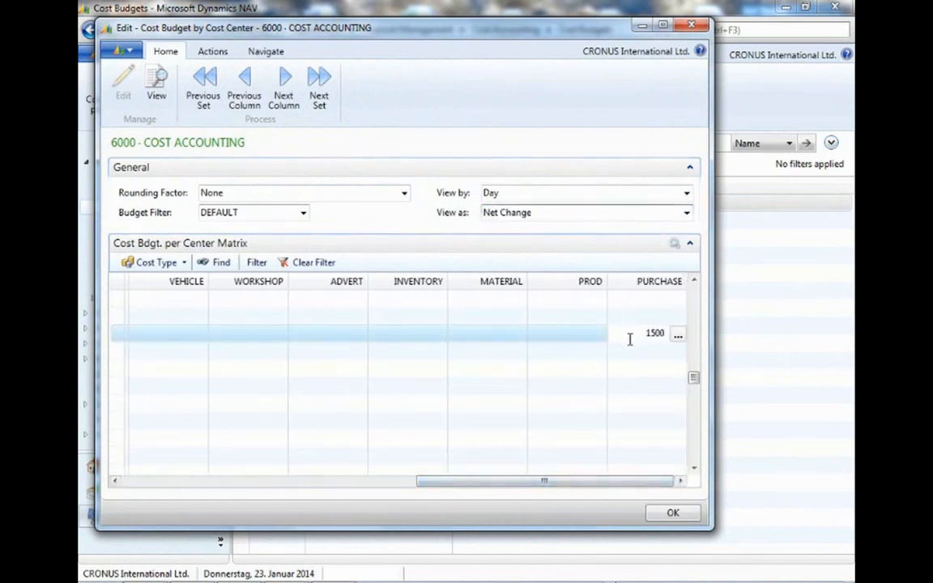
key("Return")
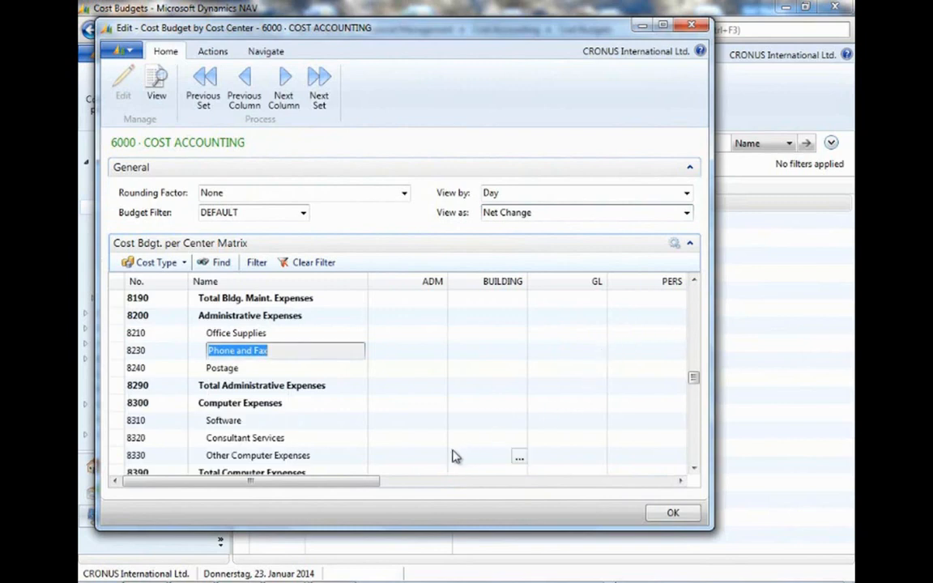
left_click(673, 515)
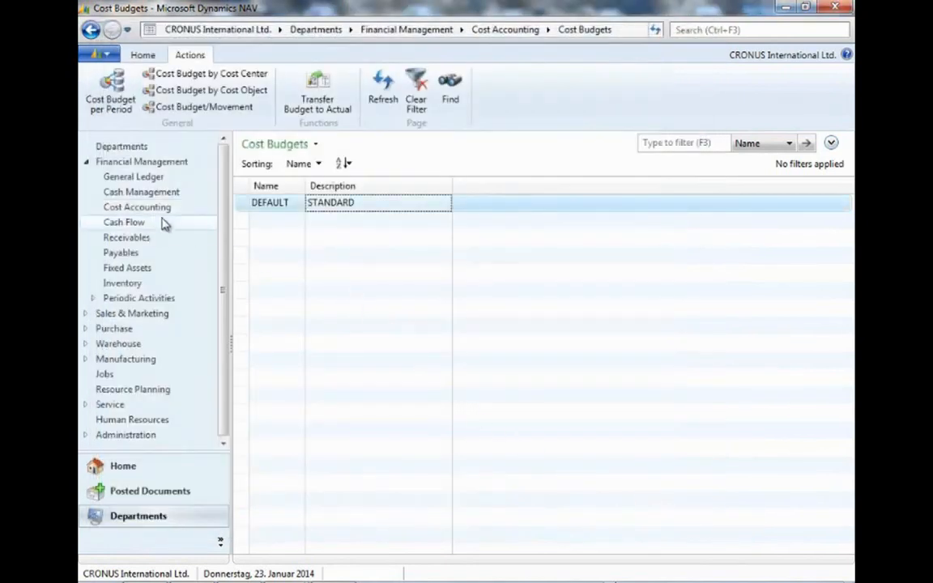
Open the Cost Budget Registers from Cost Accounting history and review the register lines.
left_click(158, 206)
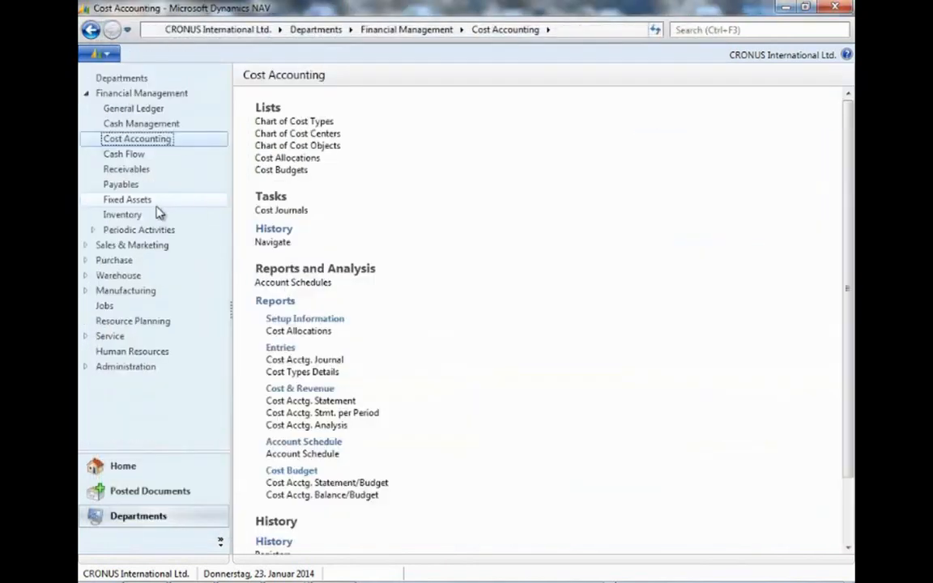
scroll(362, 268, "down", 2)
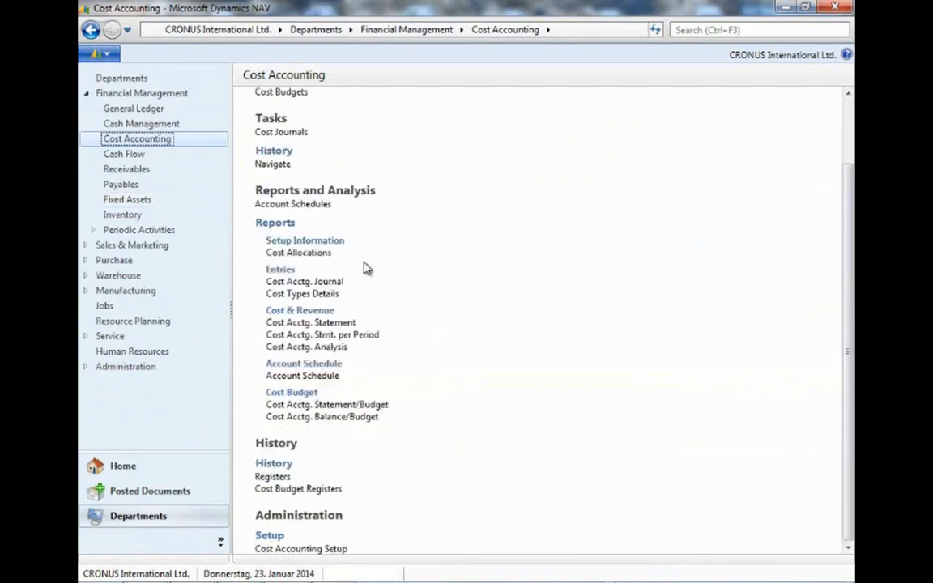
left_click(300, 489)
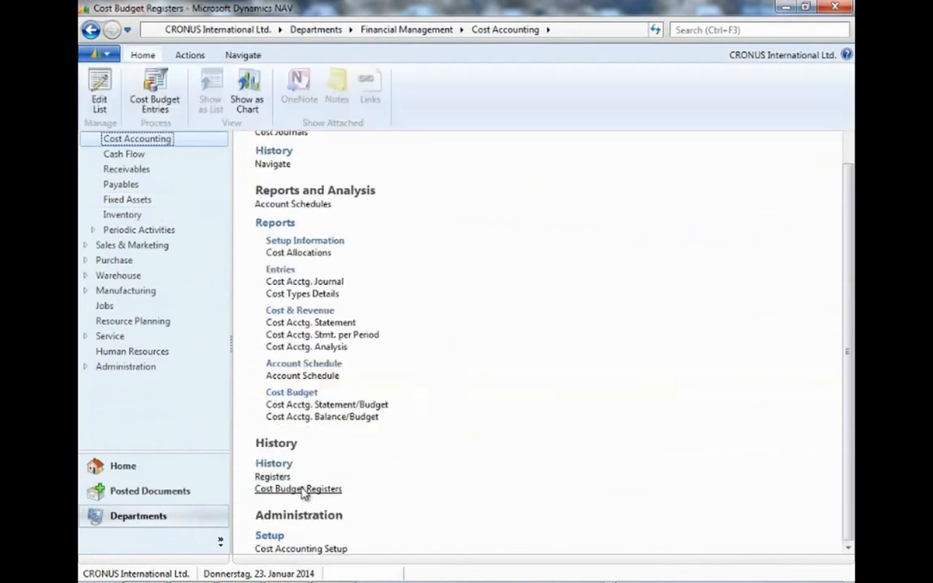
left_click(334, 258)
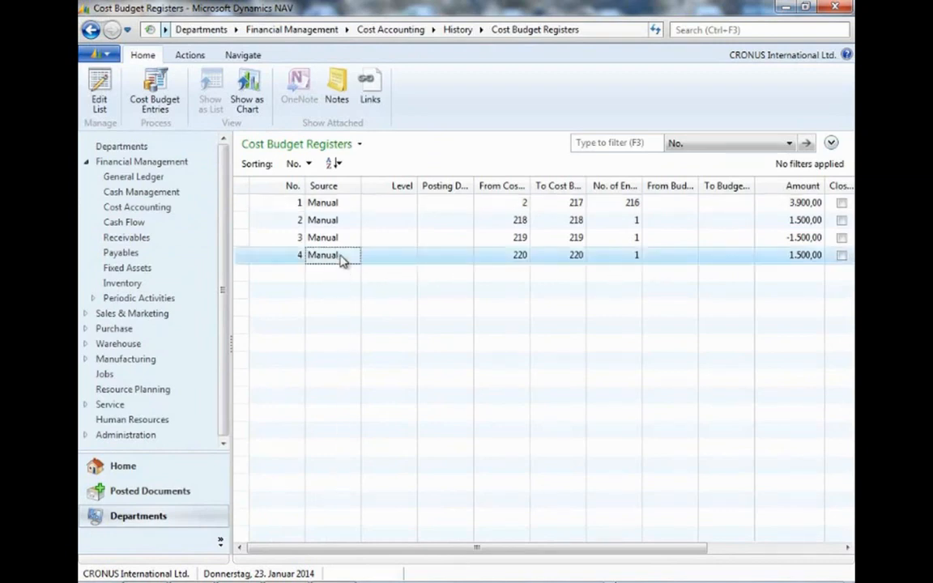
left_click(344, 220)
left_click(341, 238)
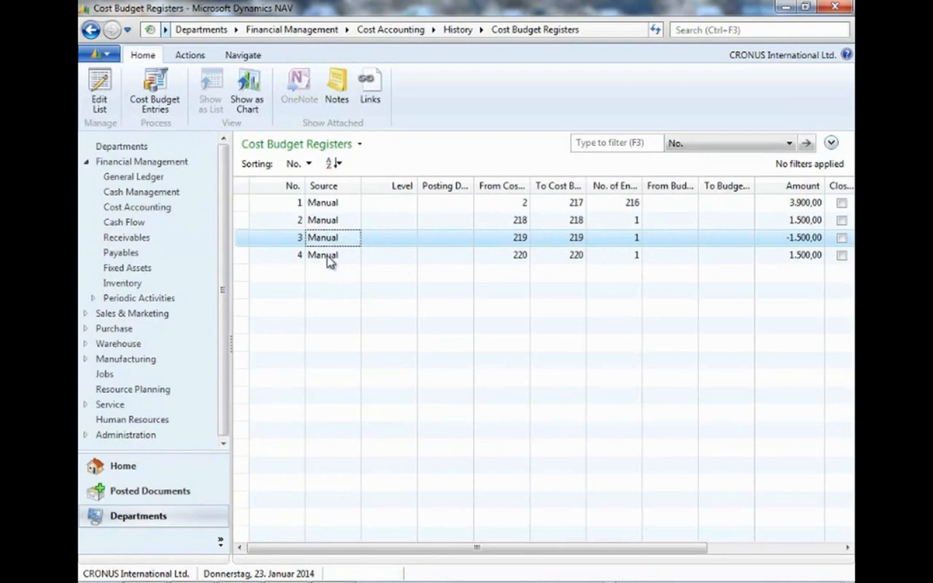
left_click(330, 257)
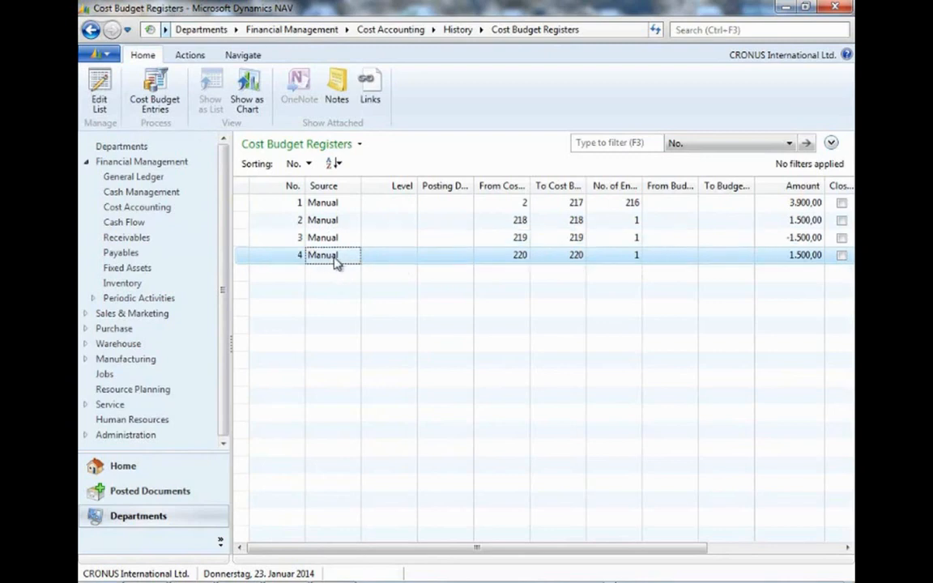
Open register 4 and view its cost budget entries.
double_click(334, 258)
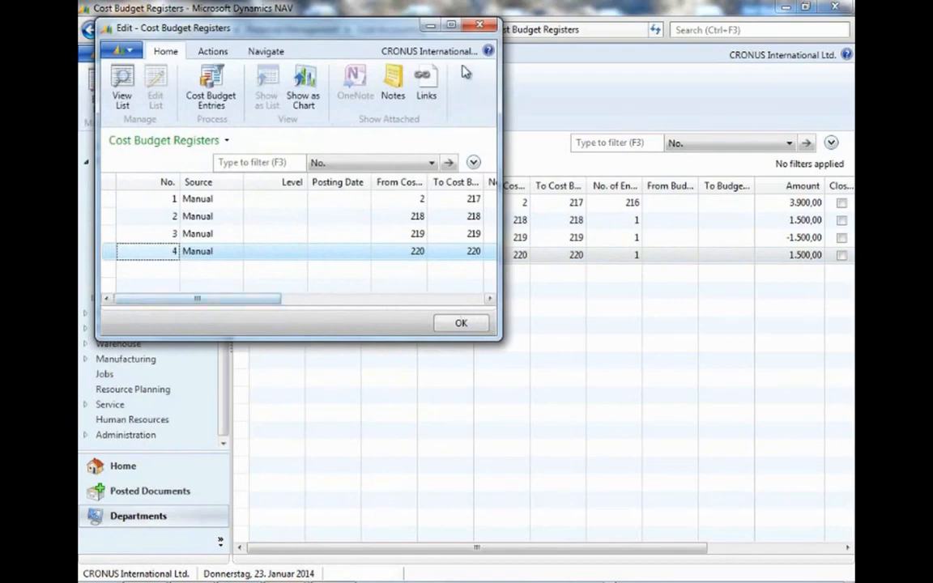
left_click_drag(269, 306, 374, 311)
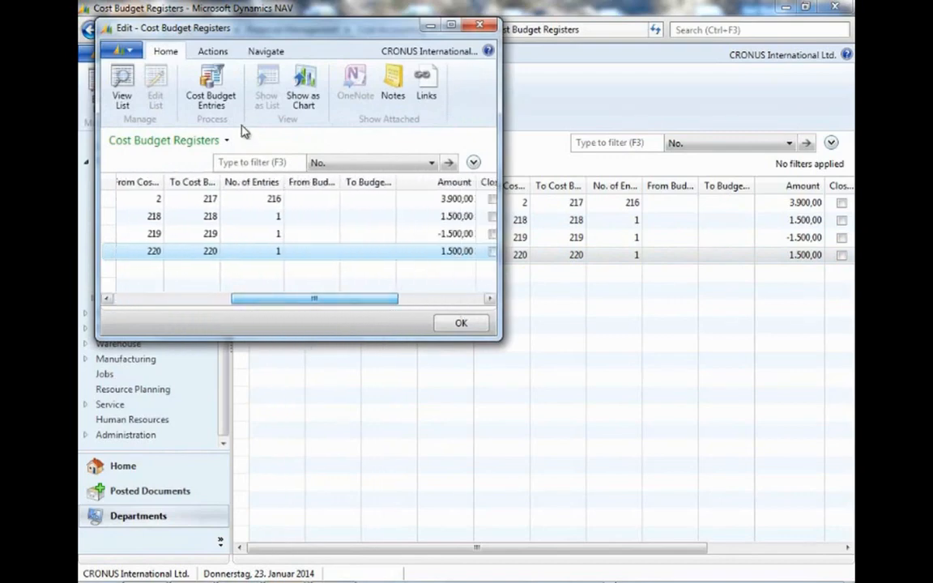
left_click(210, 89)
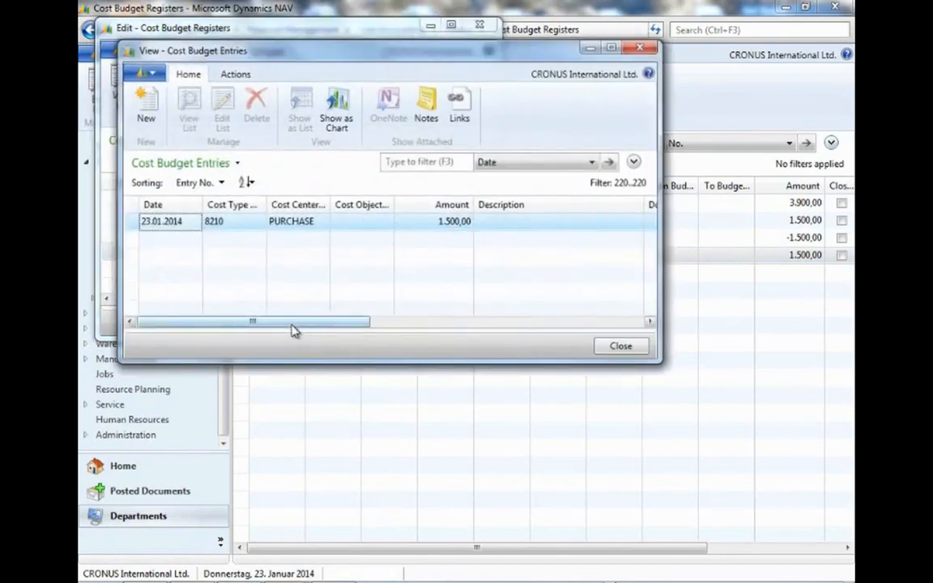
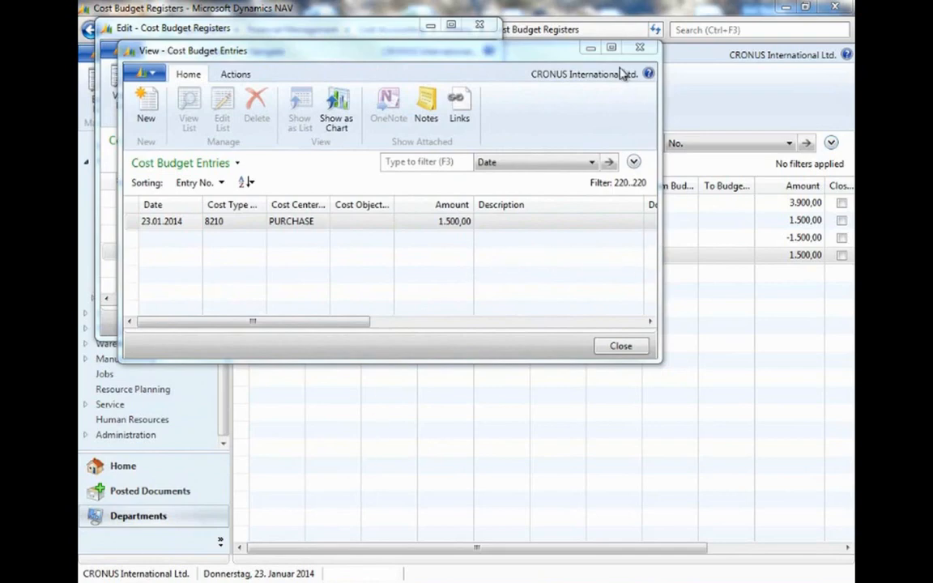
Close the register windows and start the Transfer Budget to Actual task under Cost Accounting periodic activities.
left_click(621, 346)
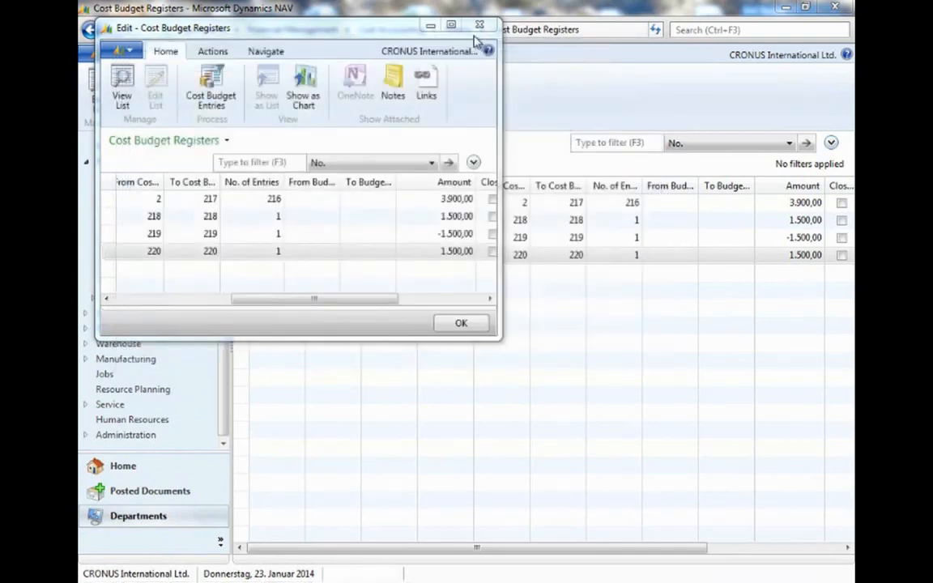
left_click(471, 33)
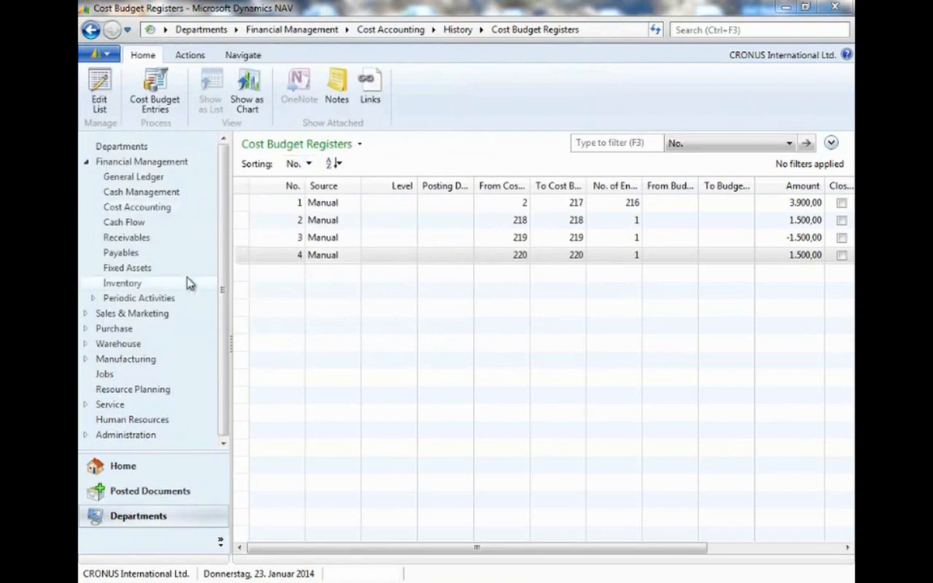
left_click(183, 299)
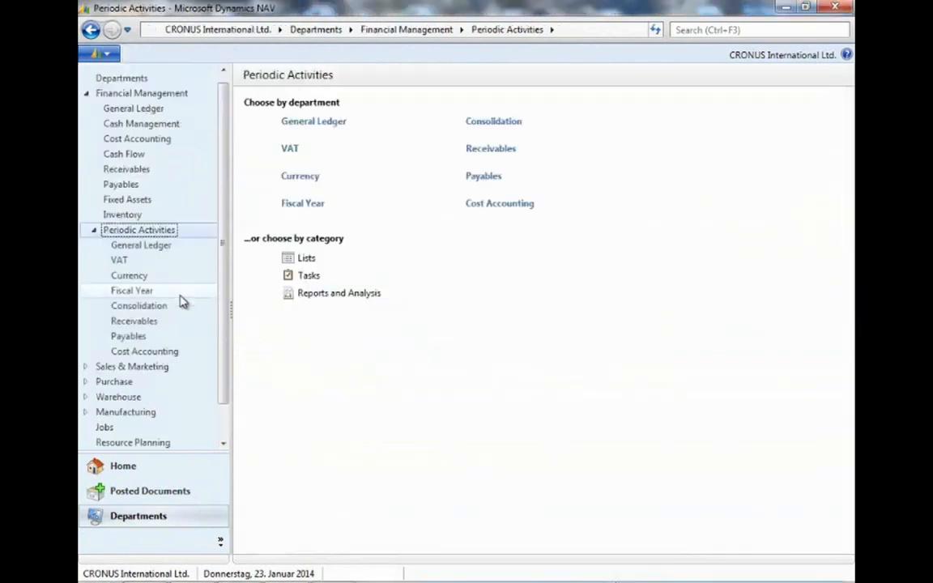
left_click(503, 205)
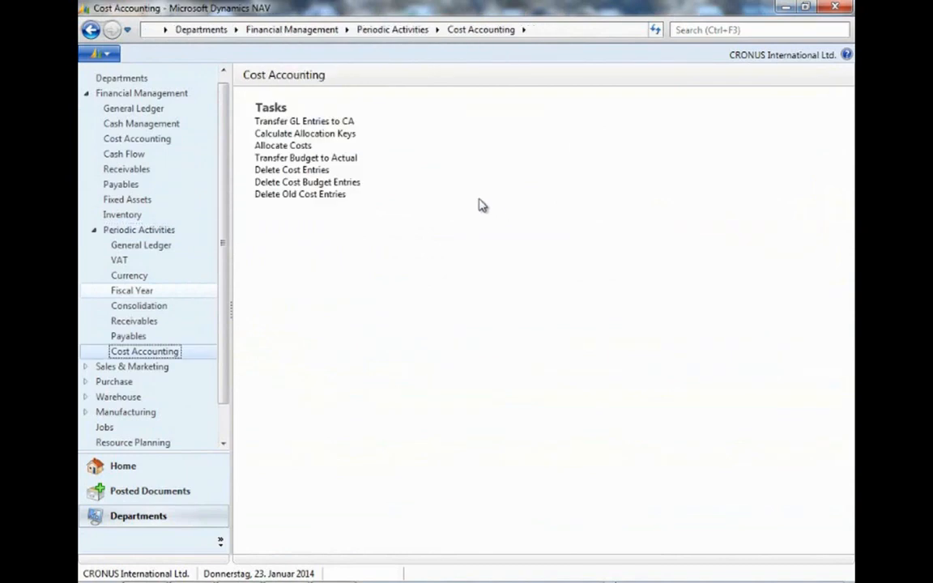
left_click(344, 160)
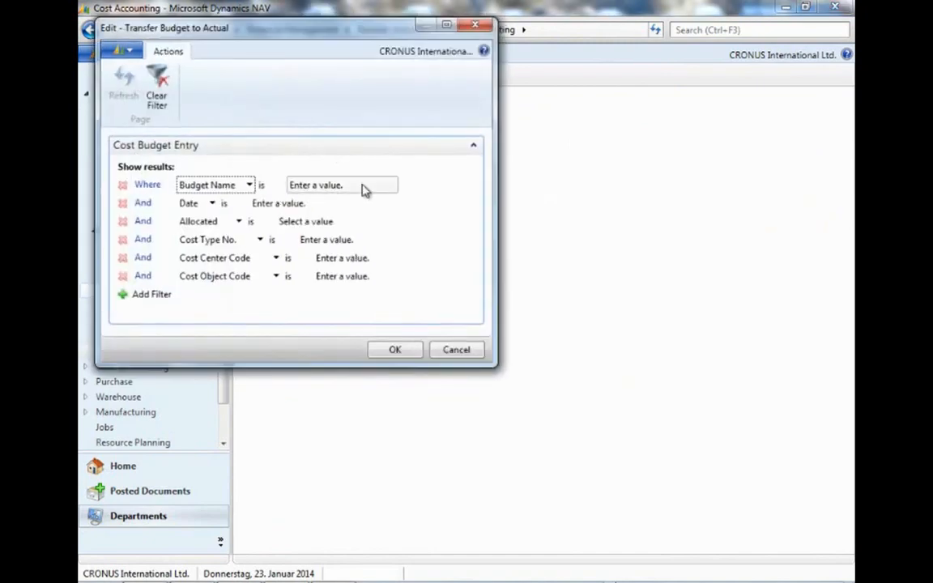
Filter the budget transfer on budget name DEFAULT and date 23012014.
left_click(354, 189)
left_click(392, 186)
left_click(317, 217)
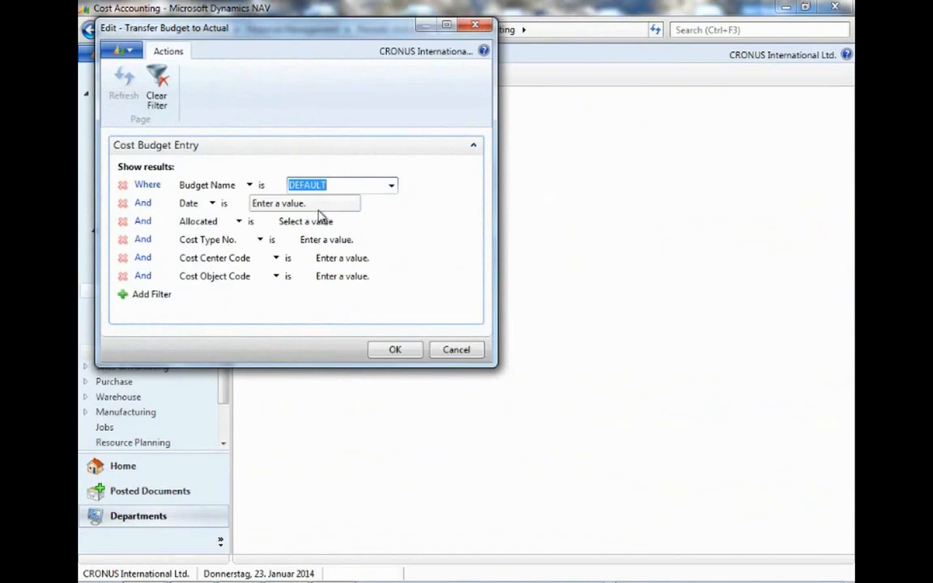
left_click(280, 205)
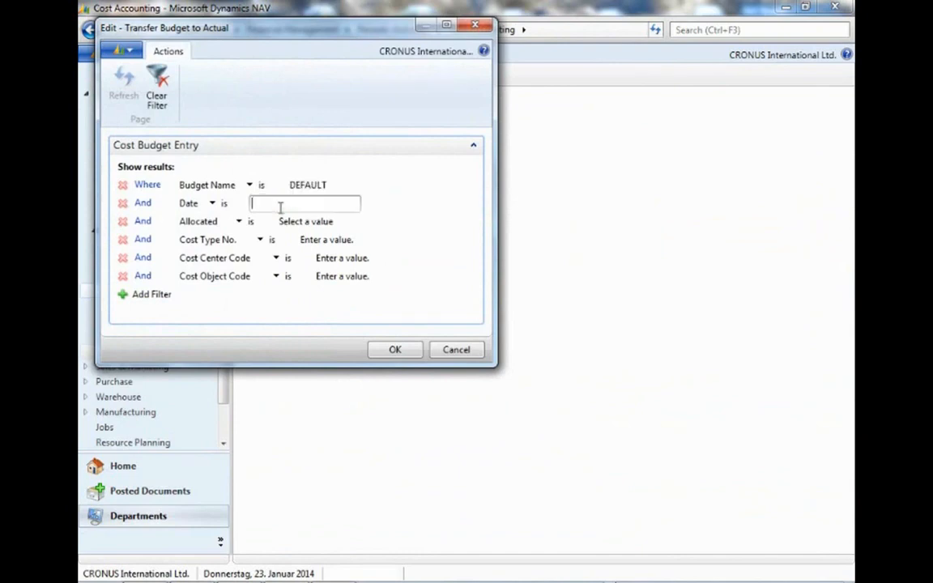
type("23012014")
Restrict the transfer to cost center PURCHASE, run it, and confirm copying the entries.
left_click(352, 258)
left_click(417, 259)
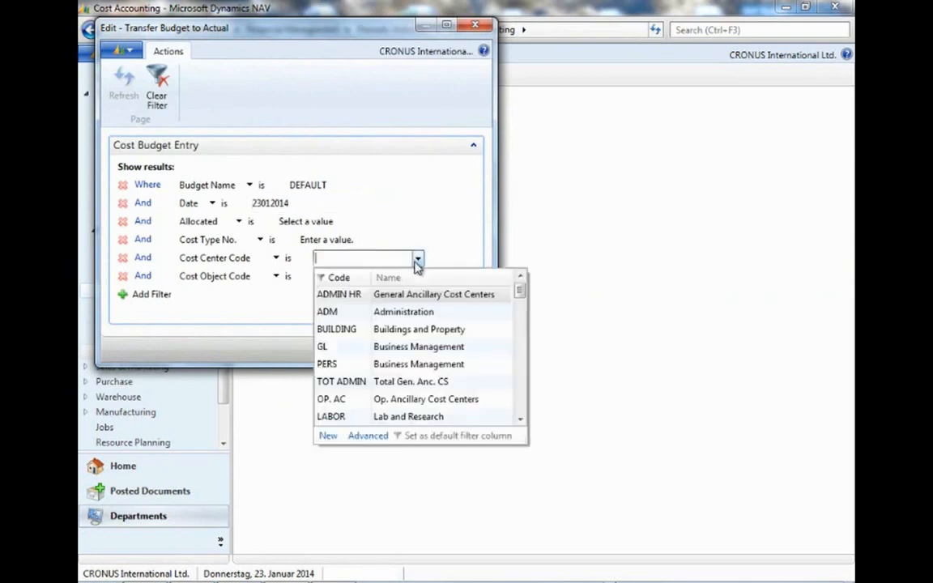
left_click_drag(522, 294, 521, 408)
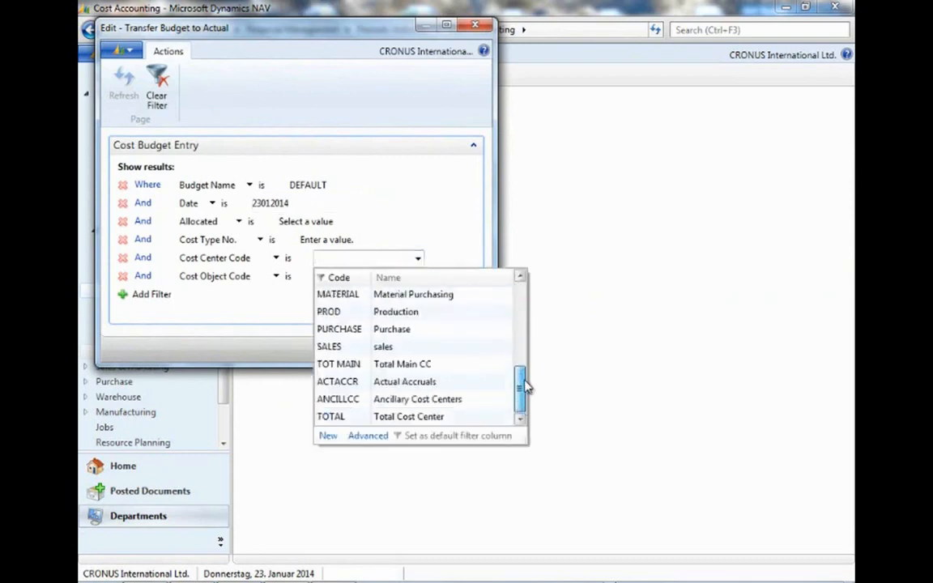
left_click(346, 329)
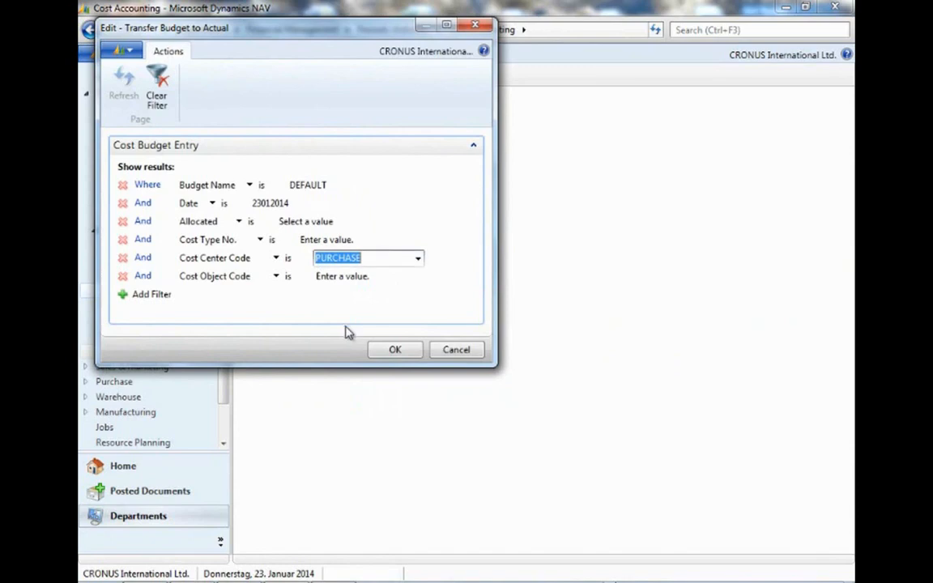
left_click(394, 350)
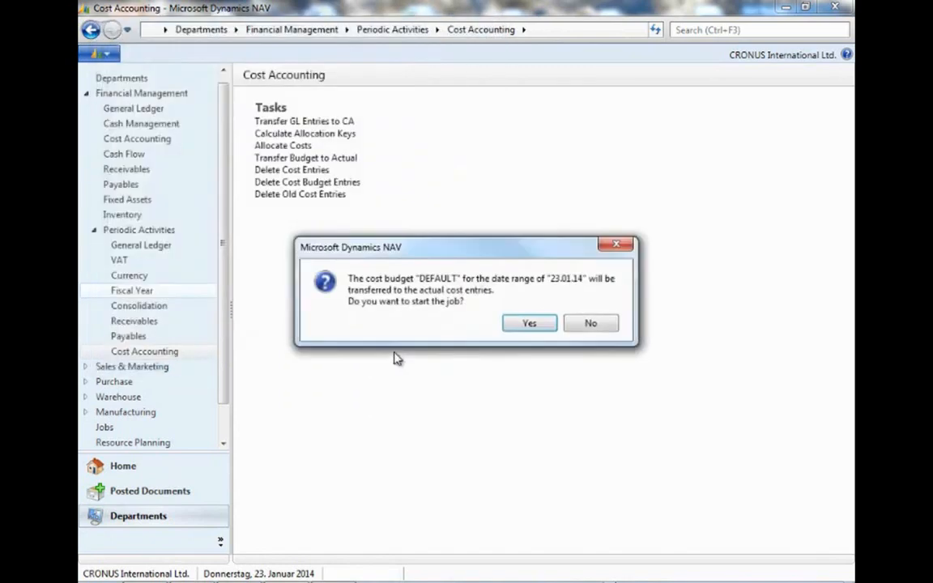
left_click(545, 326)
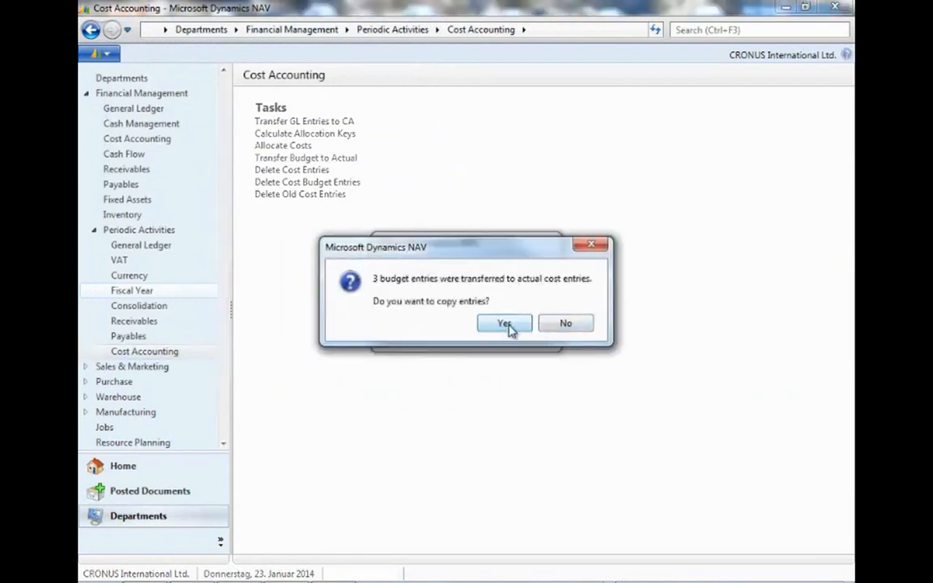
left_click(510, 329)
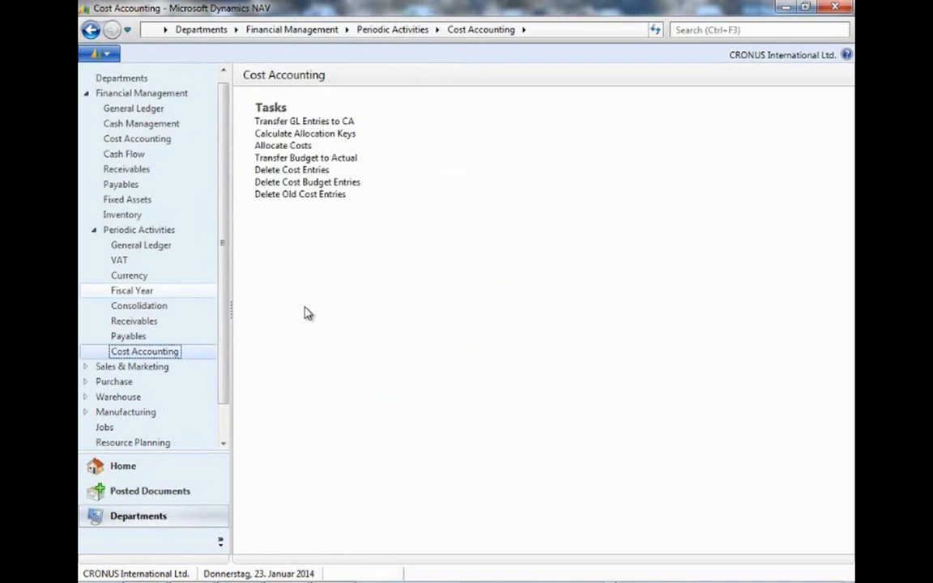
Open the cost accounting Registers and view the cost entries of register 11.
left_click(166, 140)
scroll(374, 407, "down", 3)
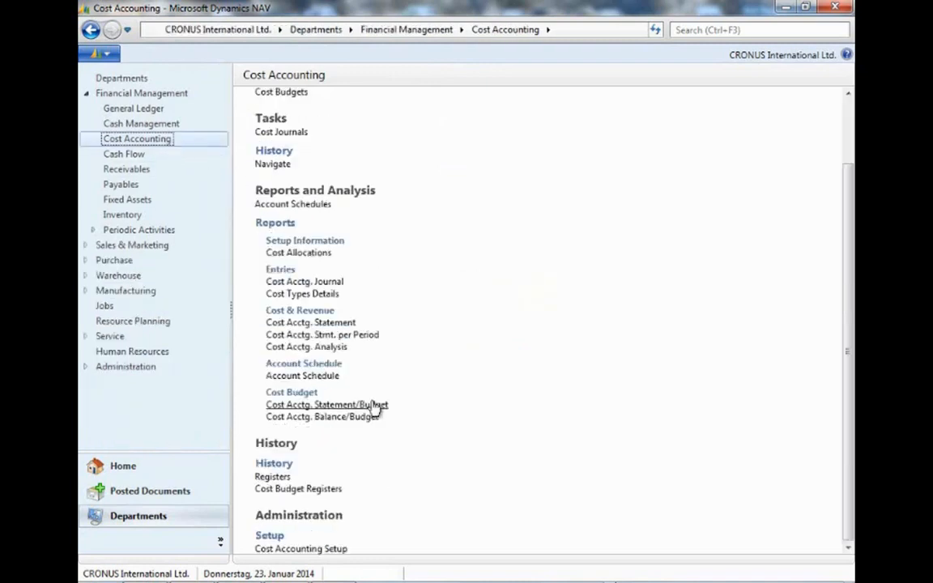
left_click(281, 480)
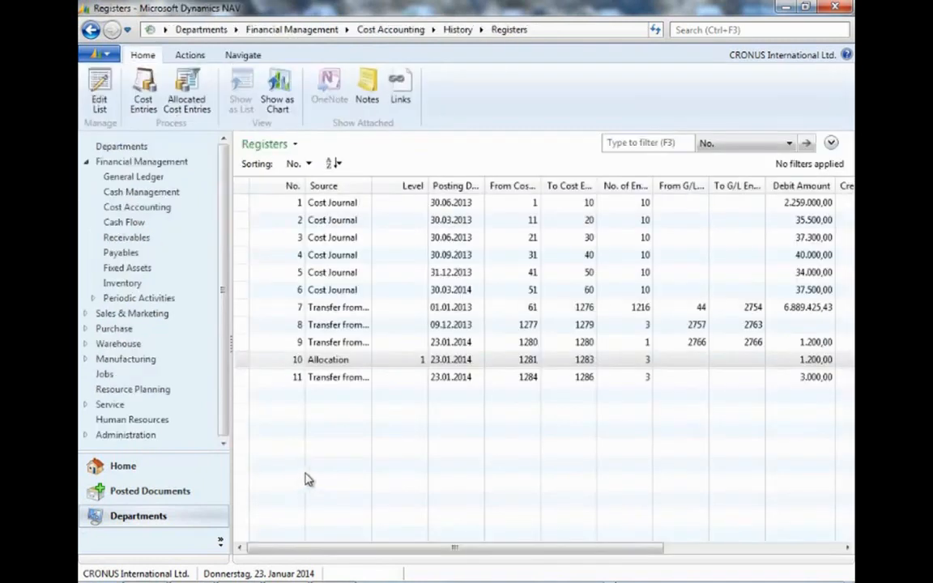
left_click(354, 381)
left_click_drag(370, 371, 415, 370)
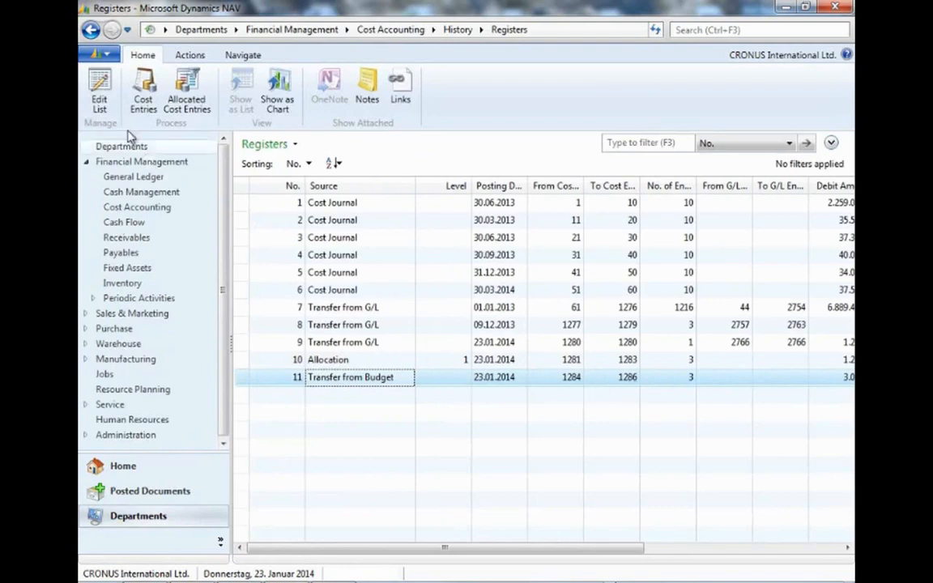
left_click(140, 104)
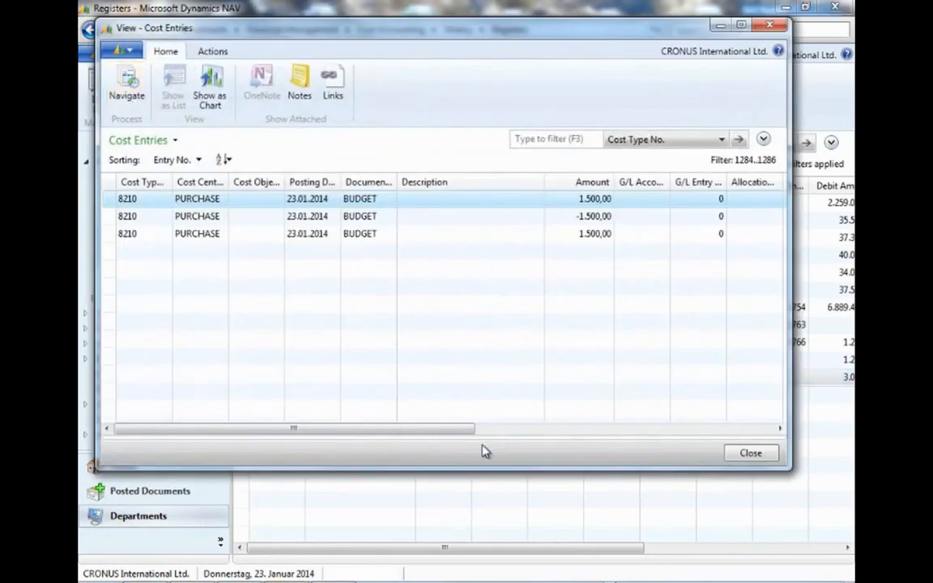
Review the transferred cost entries line by line and close the list.
left_click(415, 217)
left_click(418, 204)
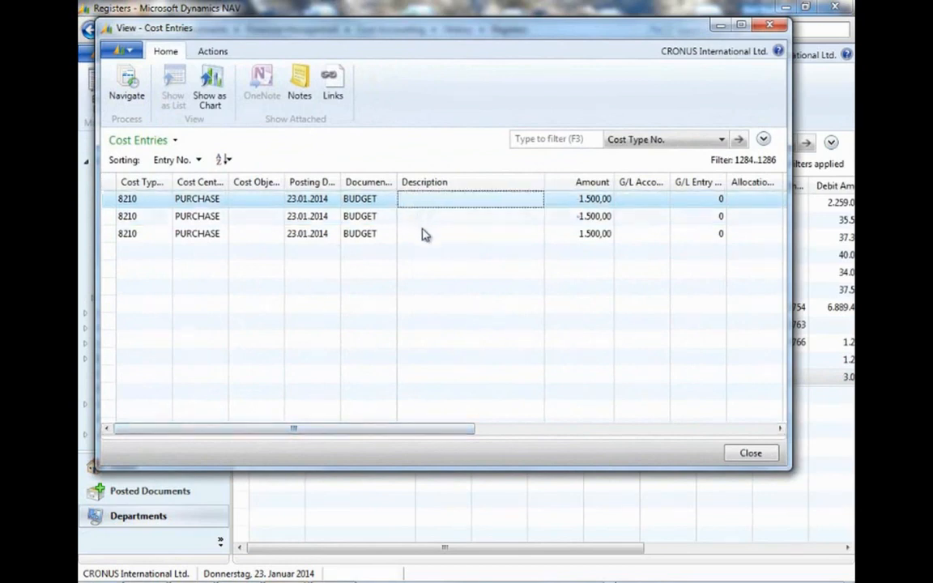
left_click(516, 214)
left_click(513, 204)
left_click(502, 221)
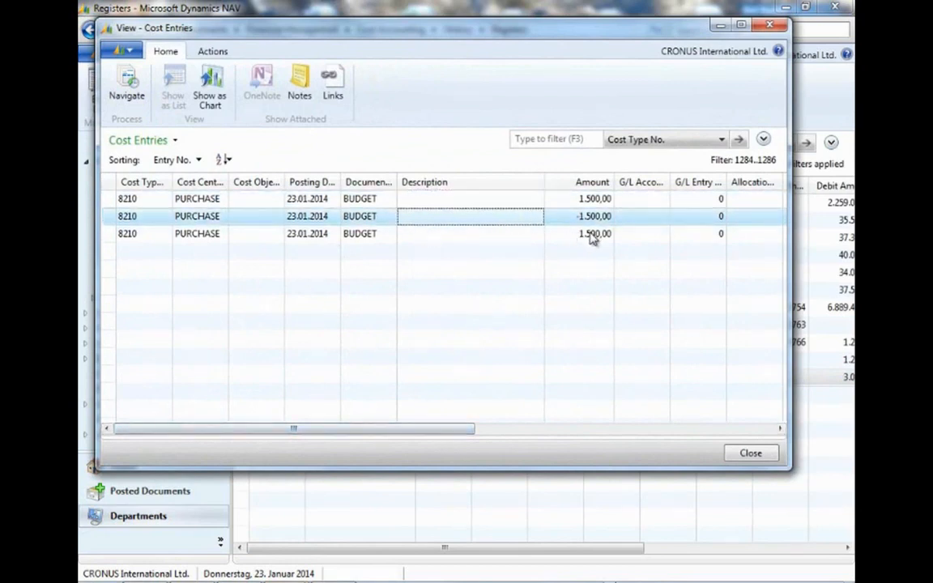
left_click(594, 235)
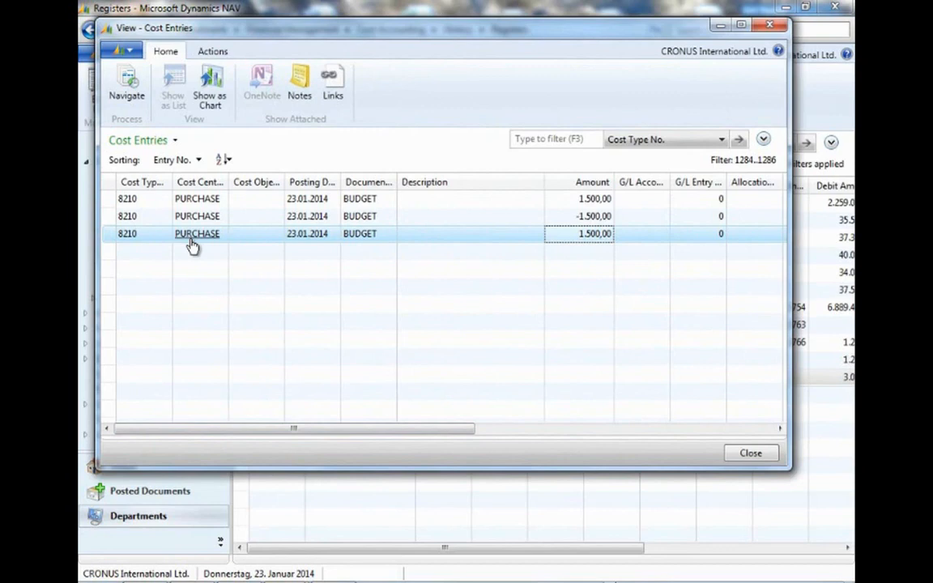
left_click(750, 453)
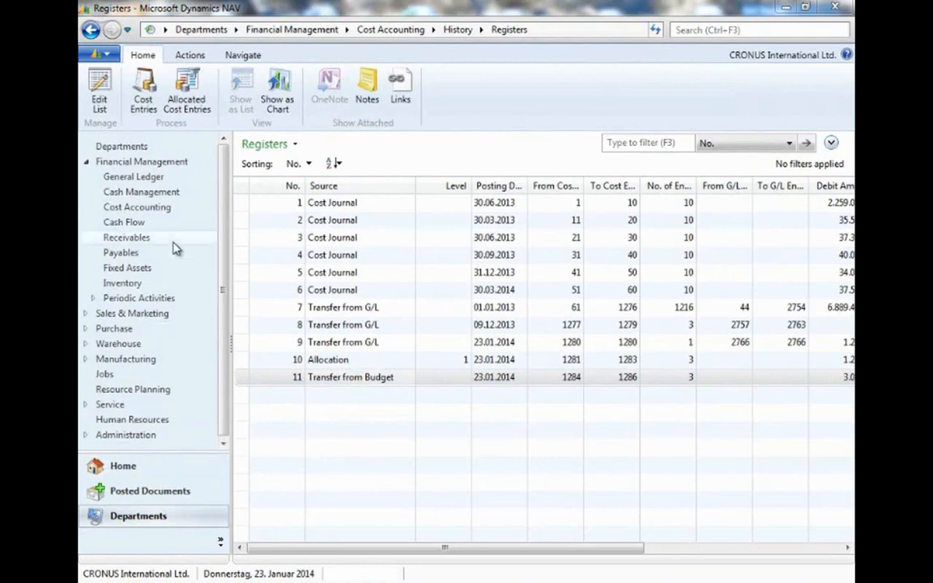
Open Cost Allocations and run Allocate Costs for budget DEFAULT with group TEST.
left_click(137, 208)
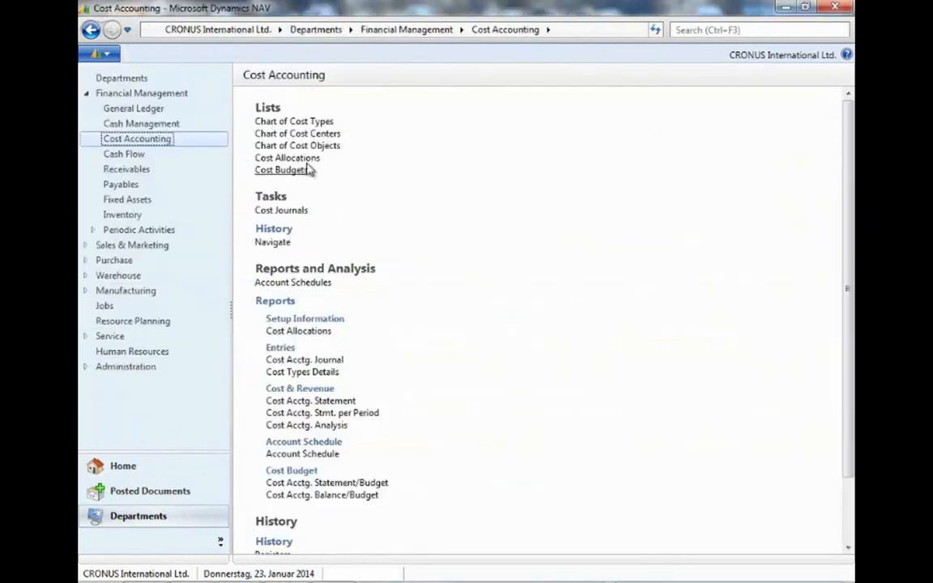
left_click(310, 159)
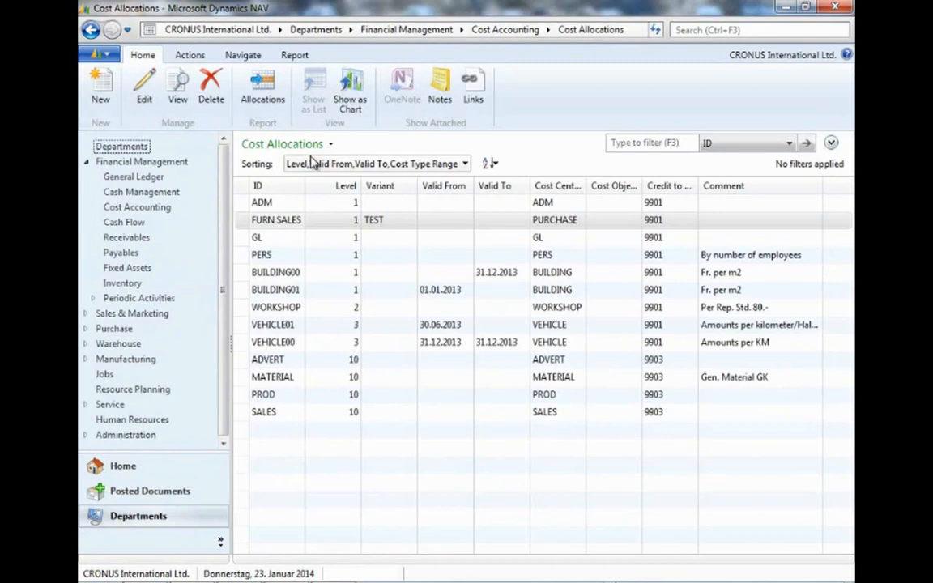
left_click(190, 55)
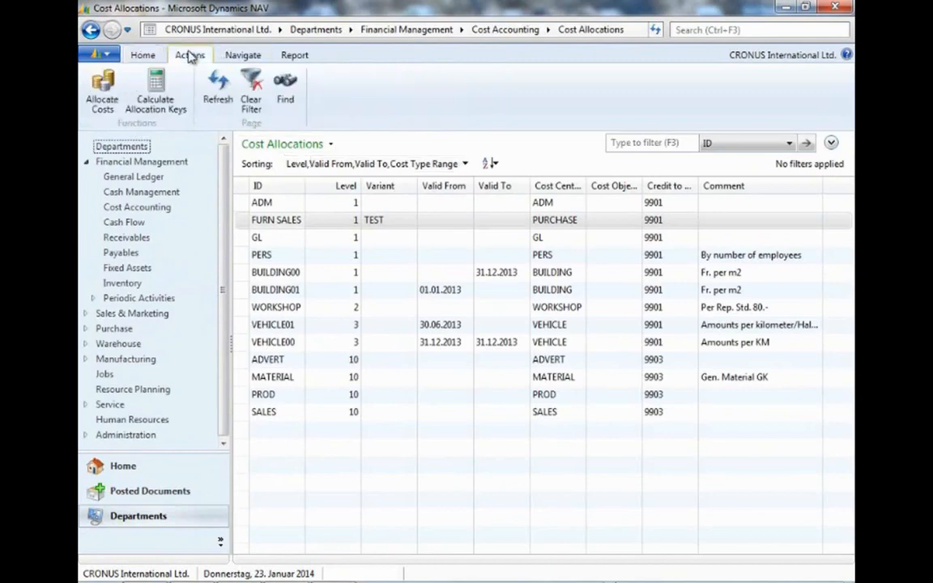
left_click(101, 93)
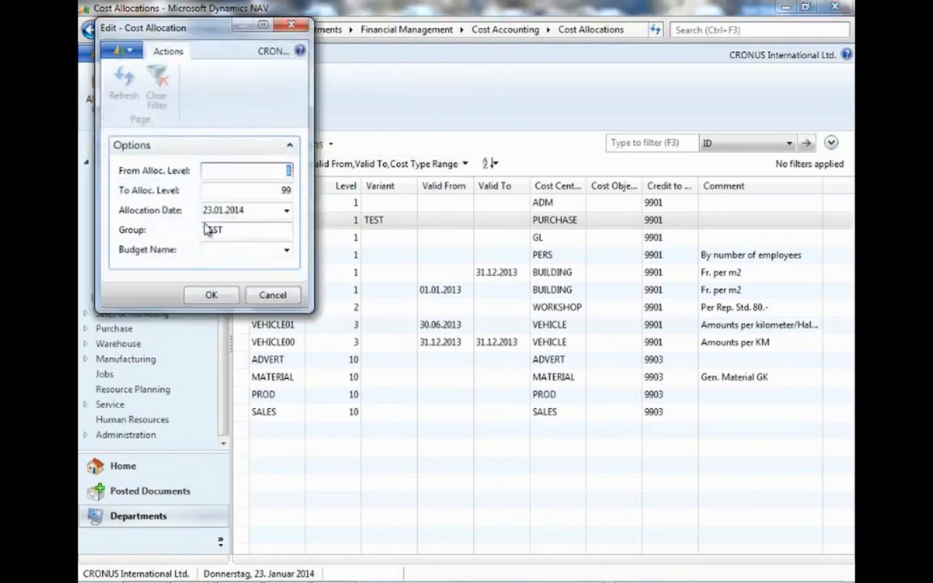
left_click(286, 251)
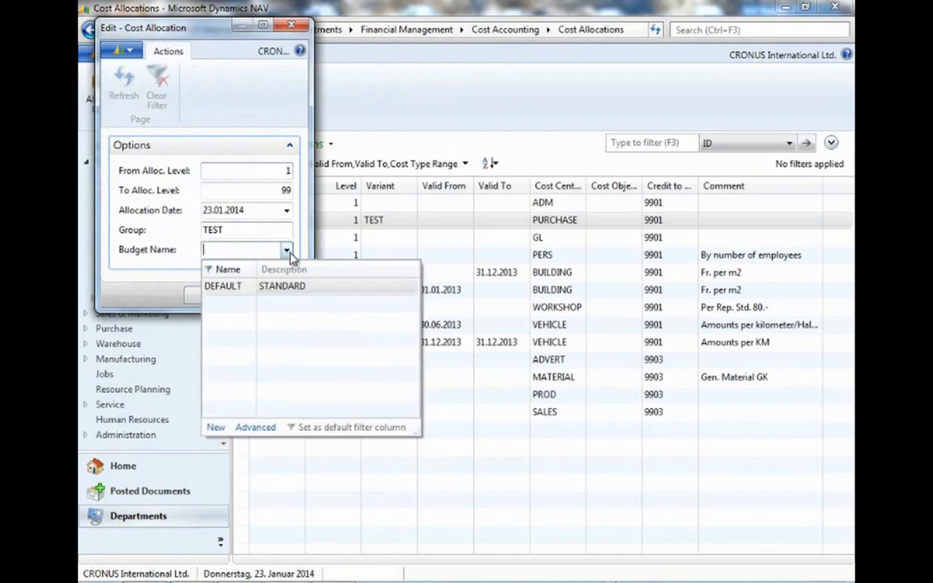
left_click(243, 289)
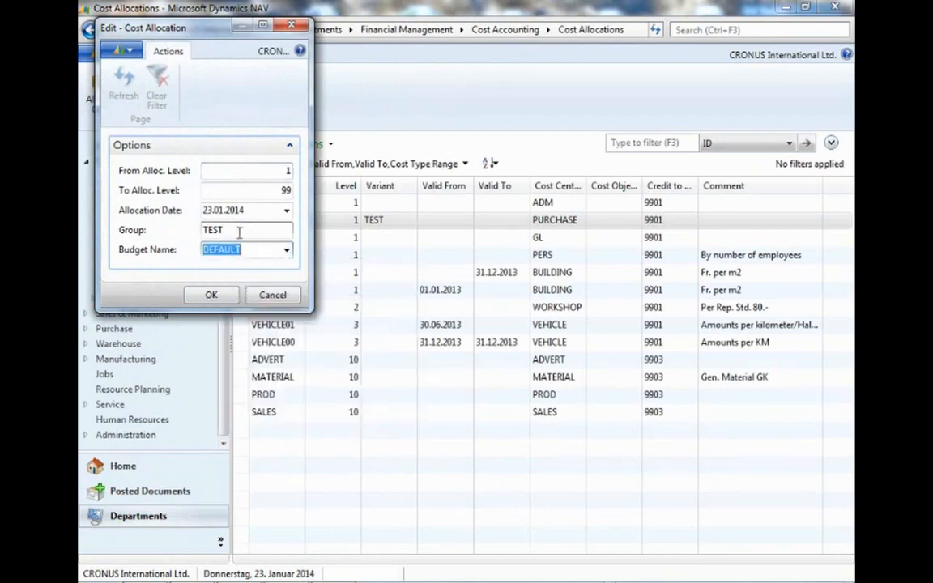
left_click(227, 231)
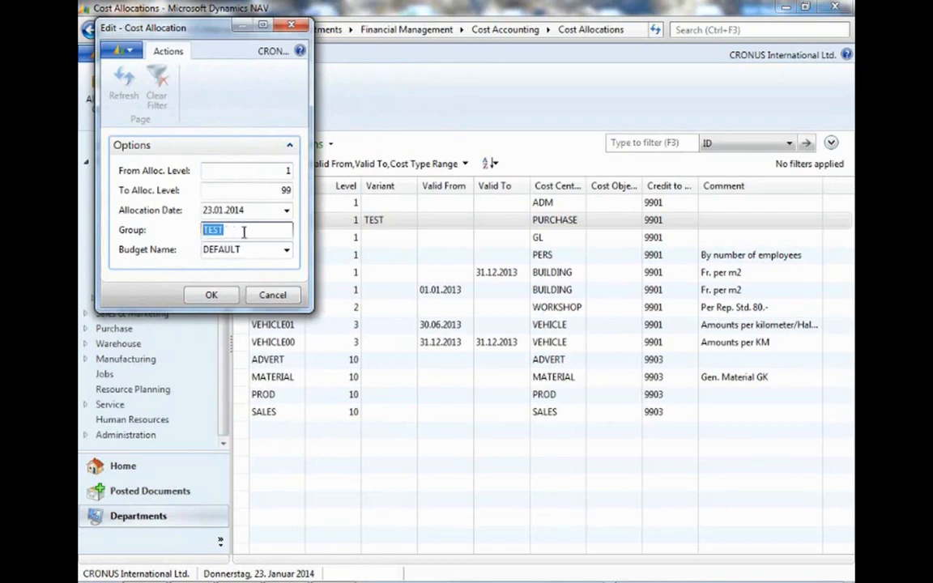
left_click(211, 295)
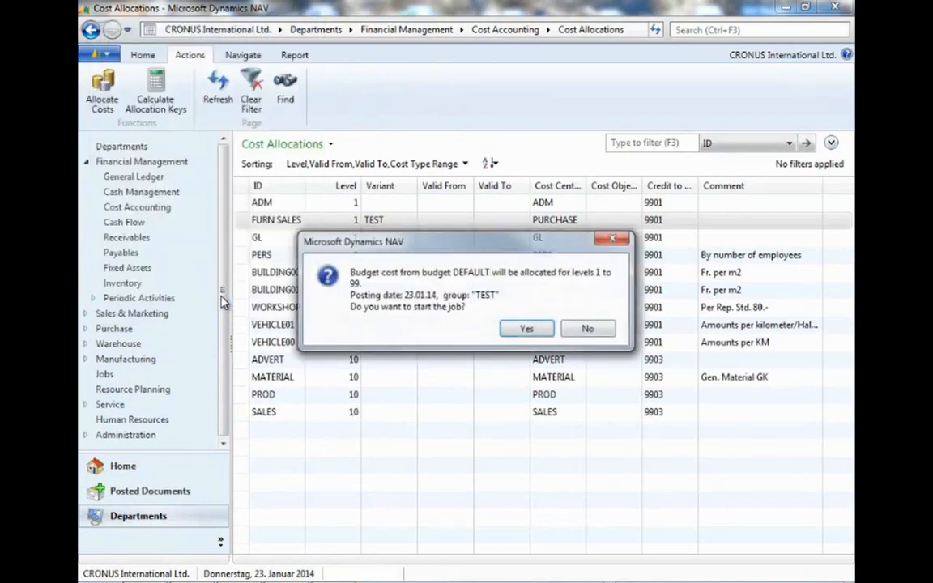
left_click(526, 331)
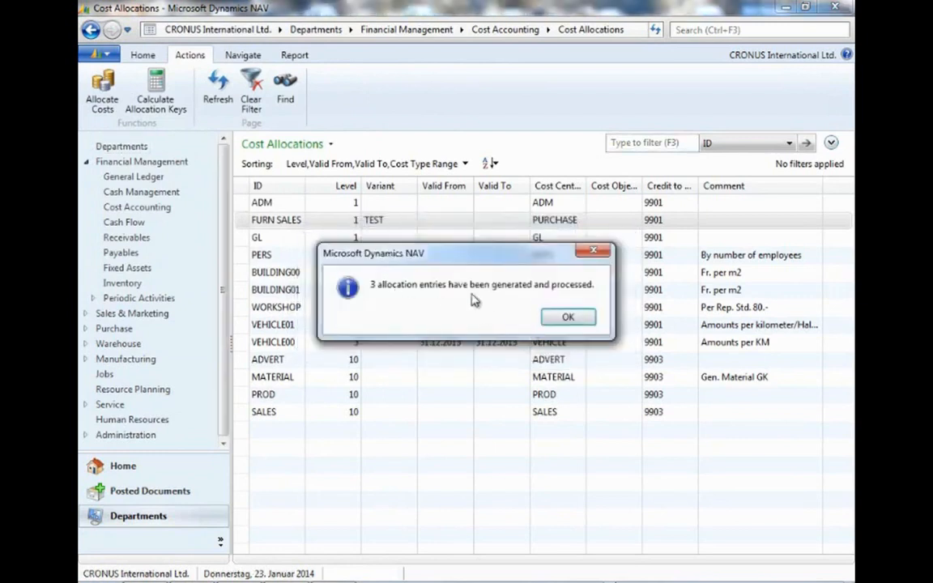
left_click(568, 317)
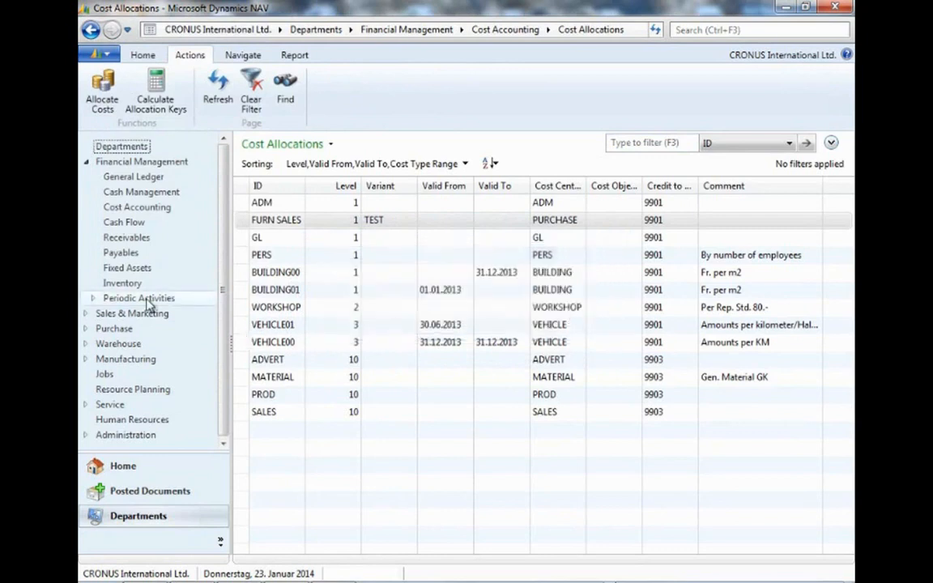
Open the Cost Budget Registers and select the allocation register 5.
left_click(152, 208)
scroll(371, 446, "down", 3)
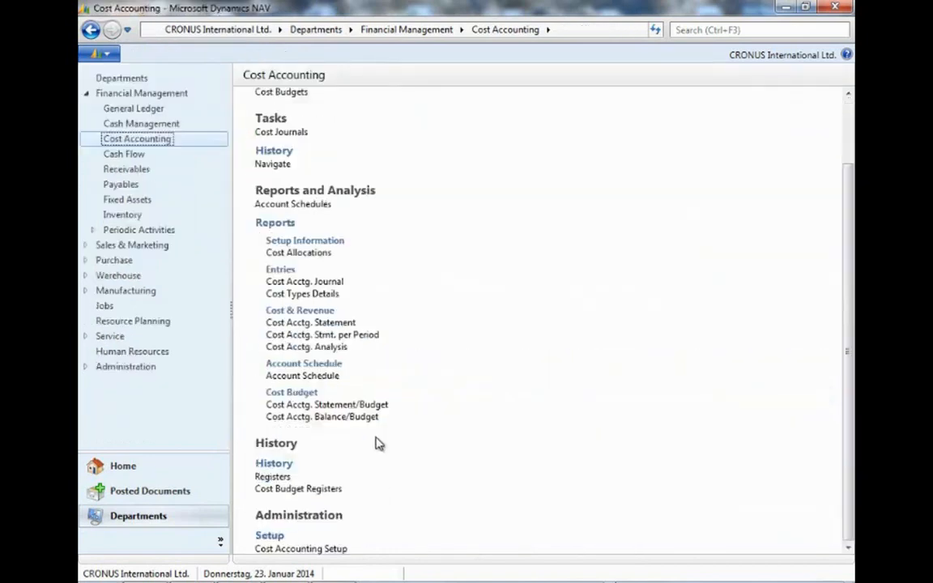
left_click(333, 491)
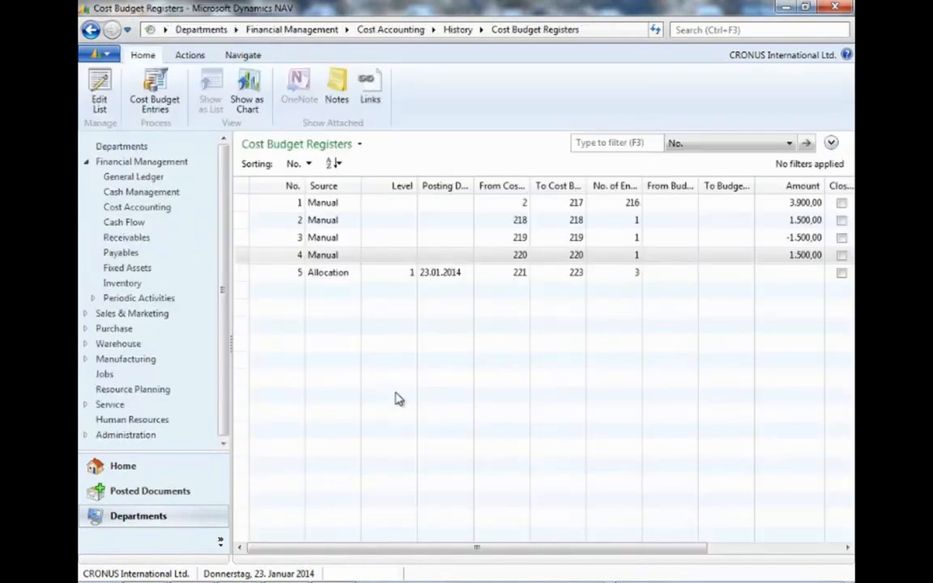
left_click(351, 277)
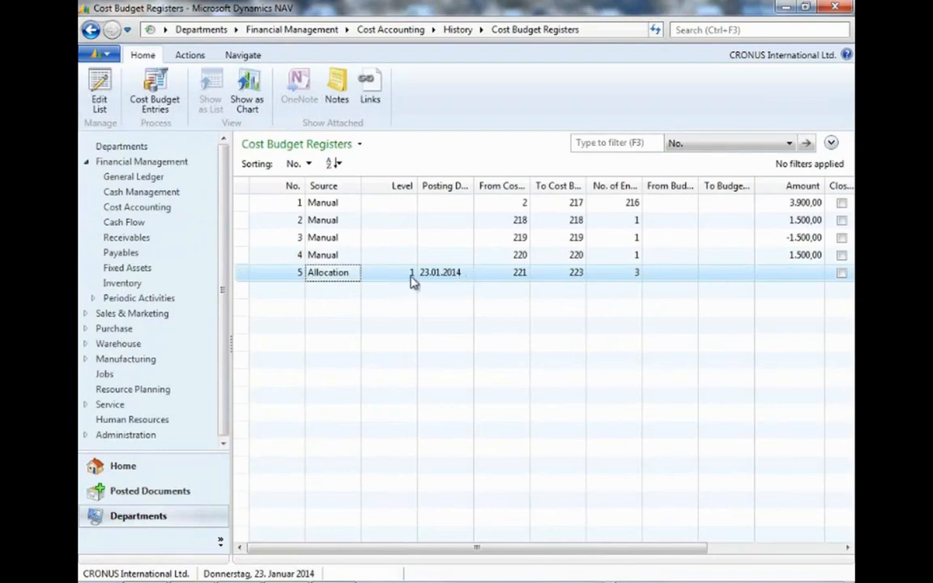
Open the cost budget entries of allocation register 5 and scroll across their columns.
left_click(155, 95)
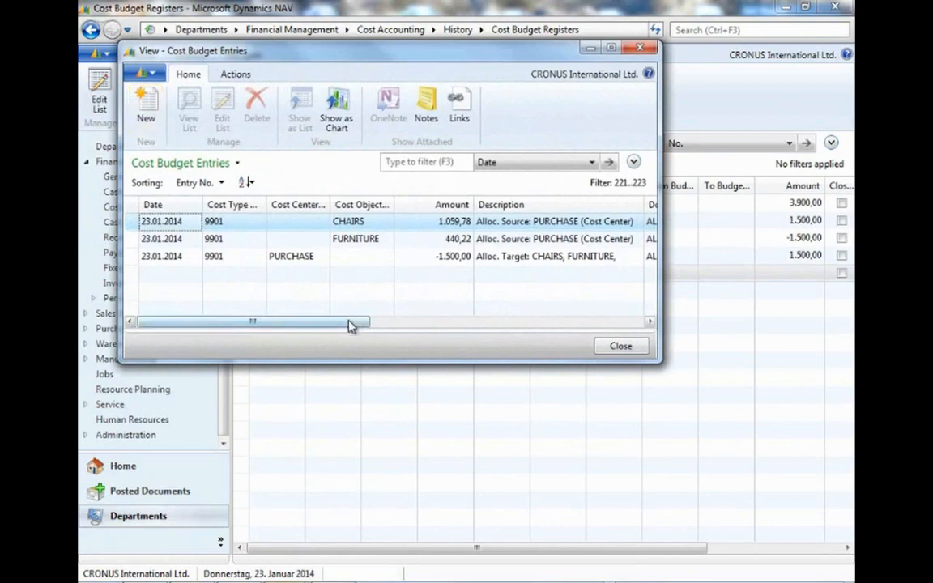
left_click_drag(350, 326, 398, 333)
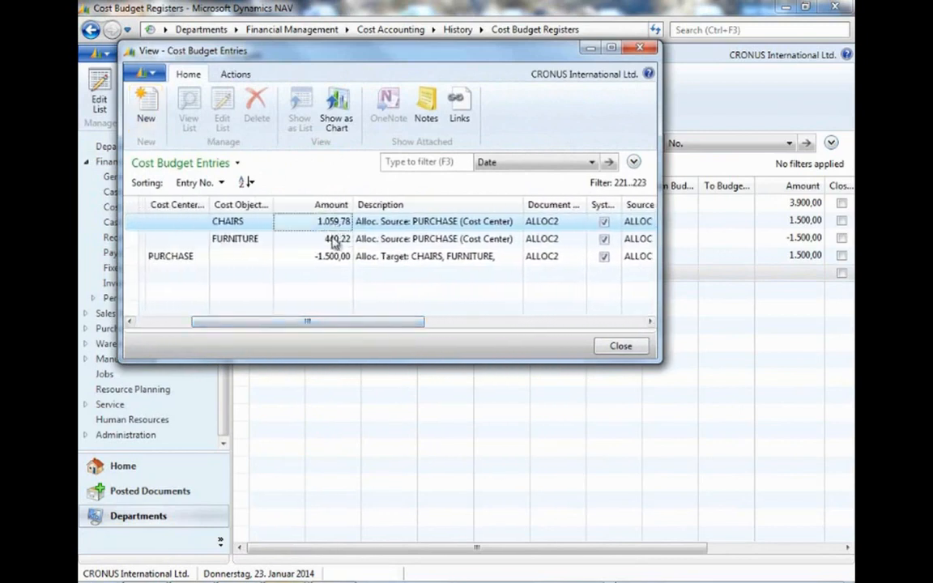
left_click_drag(333, 321, 293, 324)
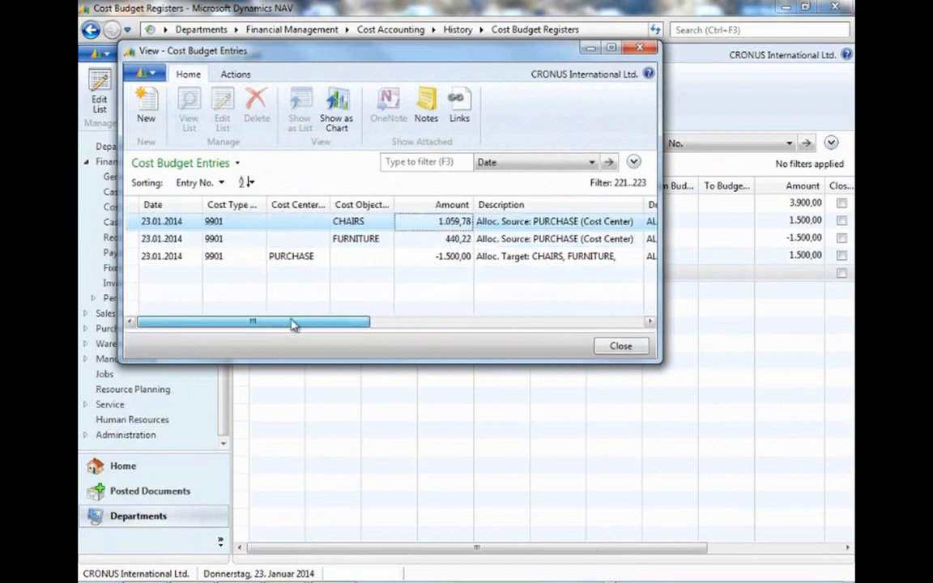
Review the allocation entries' cost objects, cost centers and amounts line by line.
left_click(421, 256)
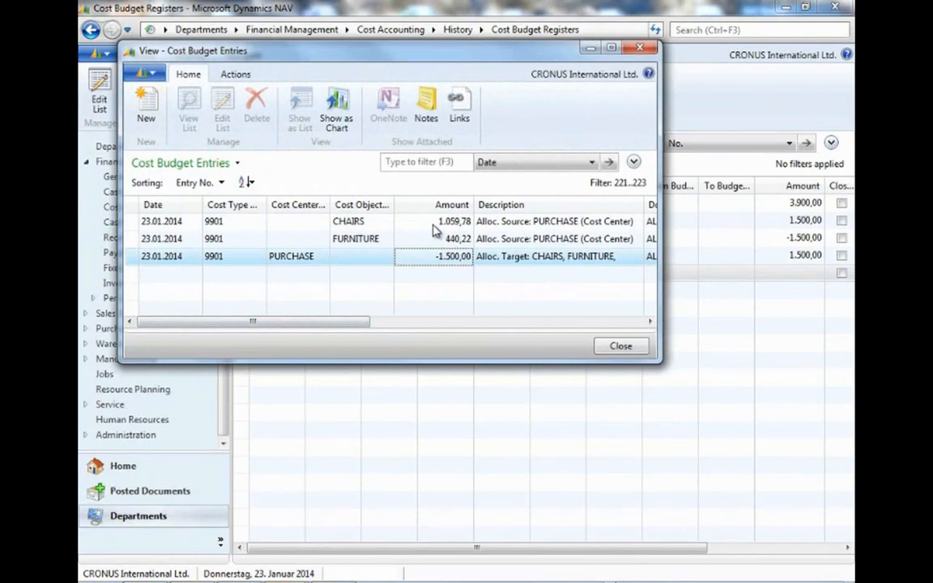
left_click(342, 219)
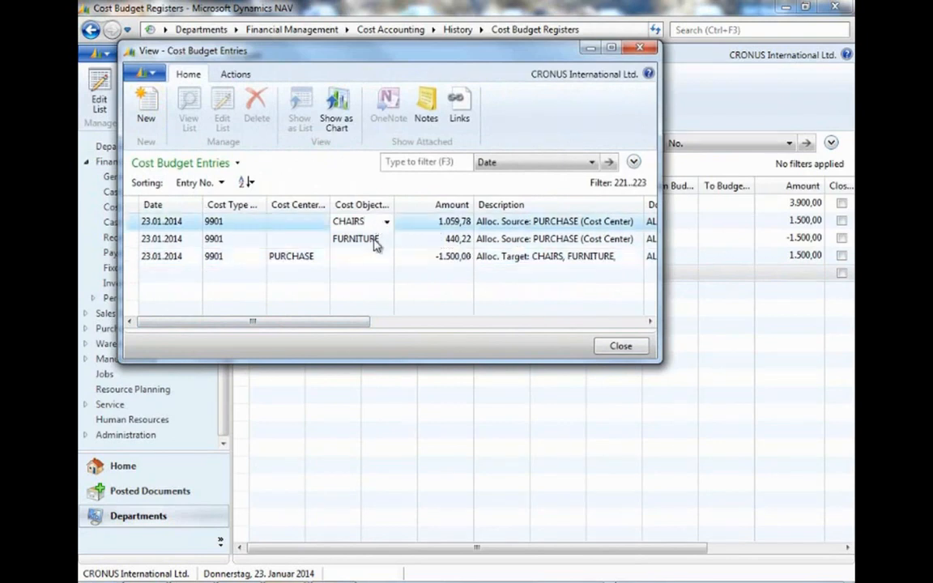
left_click(369, 237)
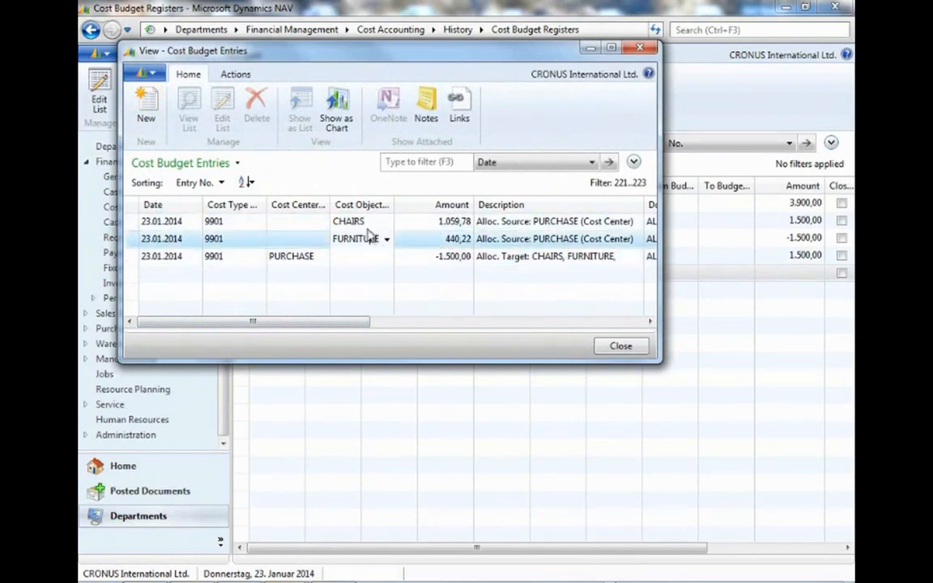
left_click(368, 223)
left_click(368, 240)
left_click(368, 223)
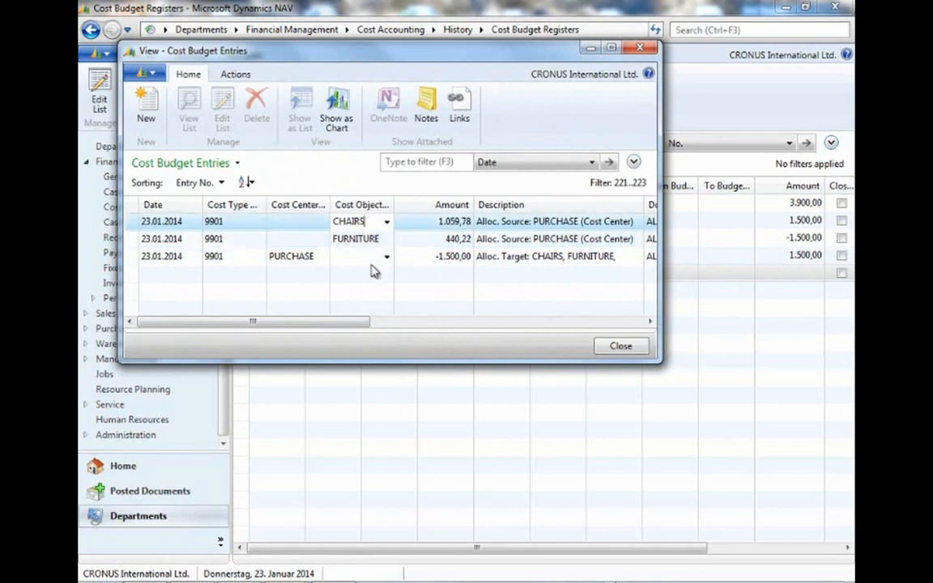